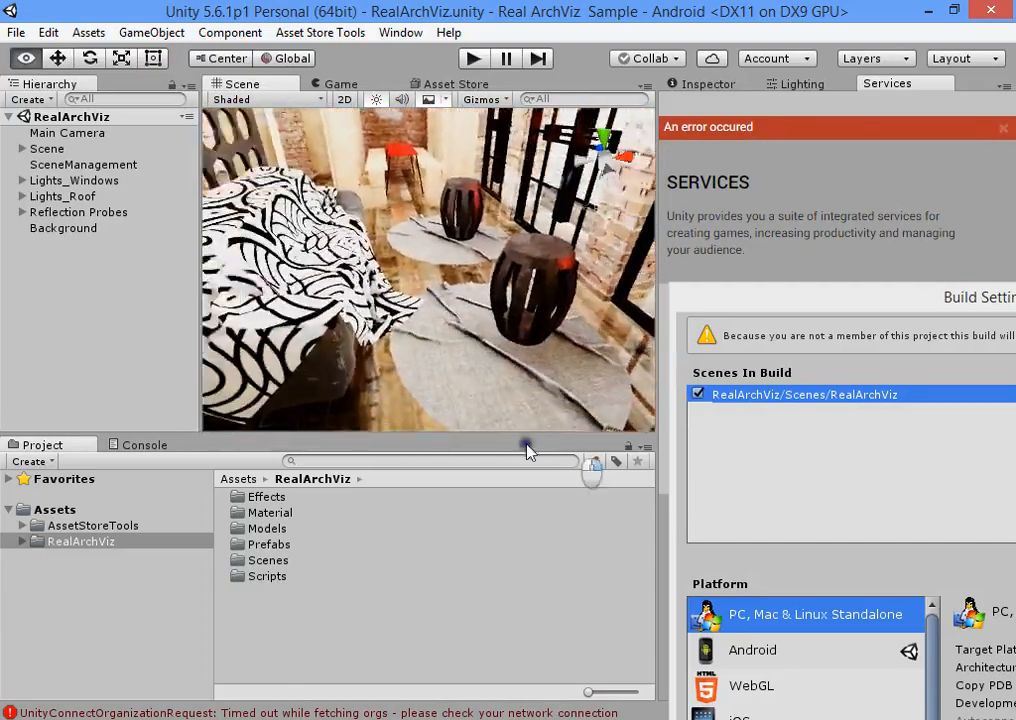
- Switch the project's build platform to PC, Mac & Linux Standalone and close the build settings
middle_drag(471, 309, 600, 305)
drag(776, 313, 211, 37)
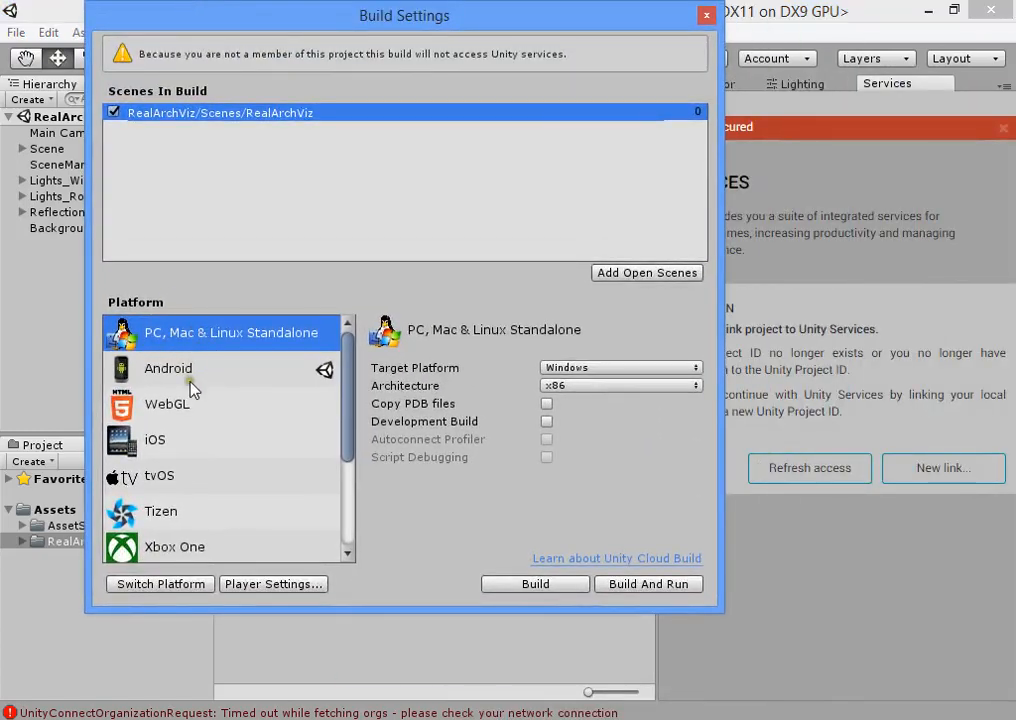
click(200, 584)
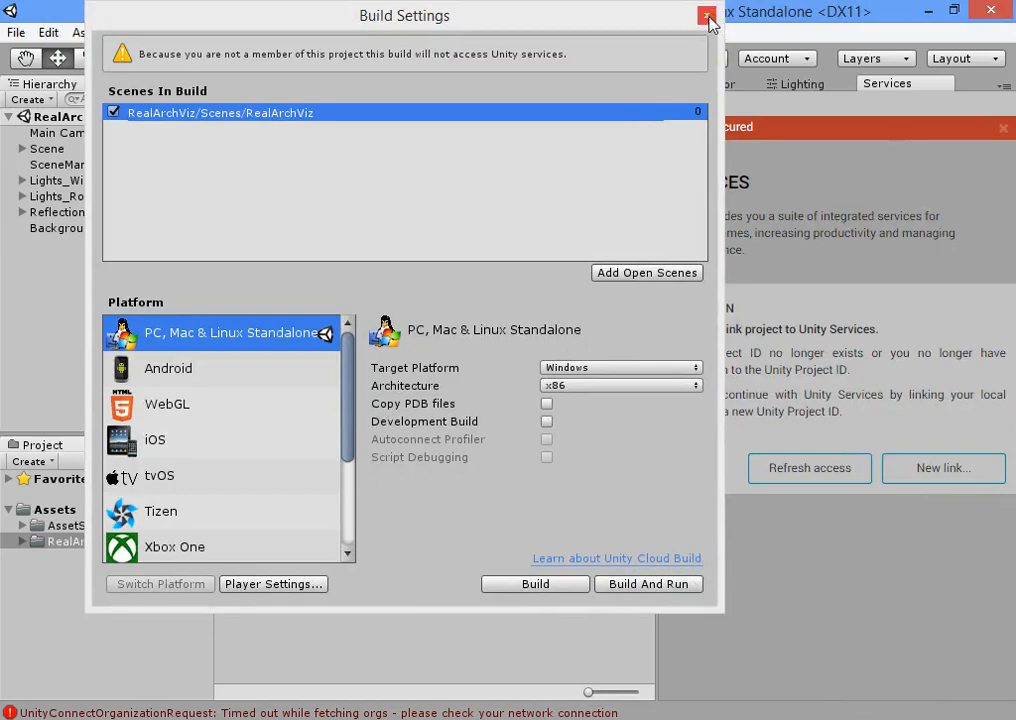
click(708, 17)
- Bring the LightingBox2 folder from the Lighting Box 2.7 project into the RealArchViz project's Assets folder
right_drag(470, 350, 480, 341)
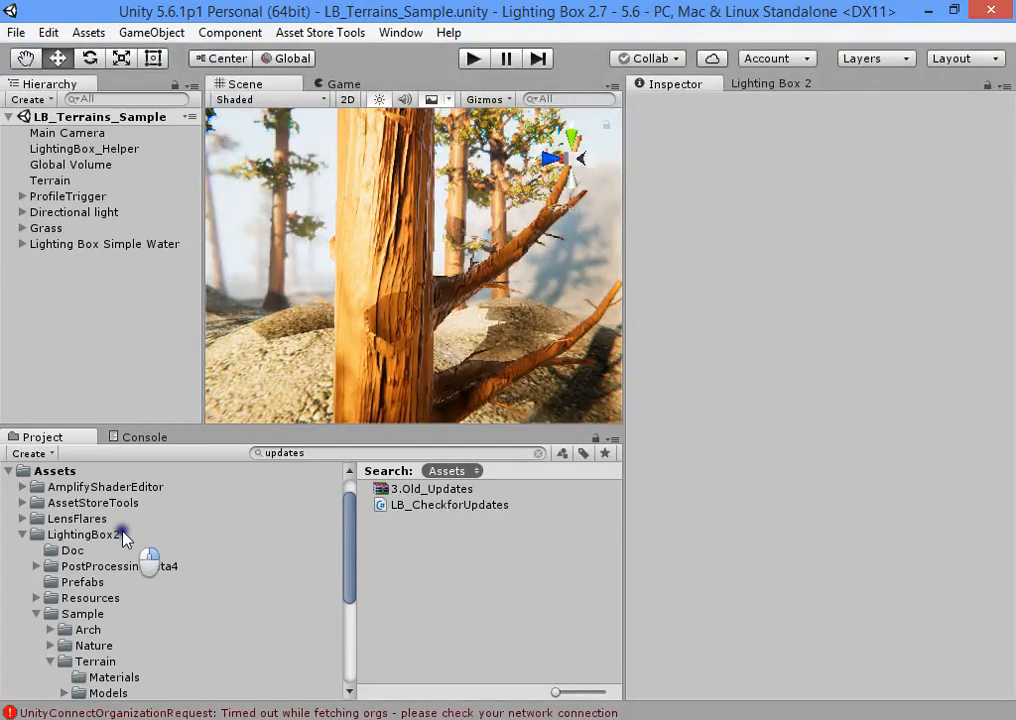
click(120, 535)
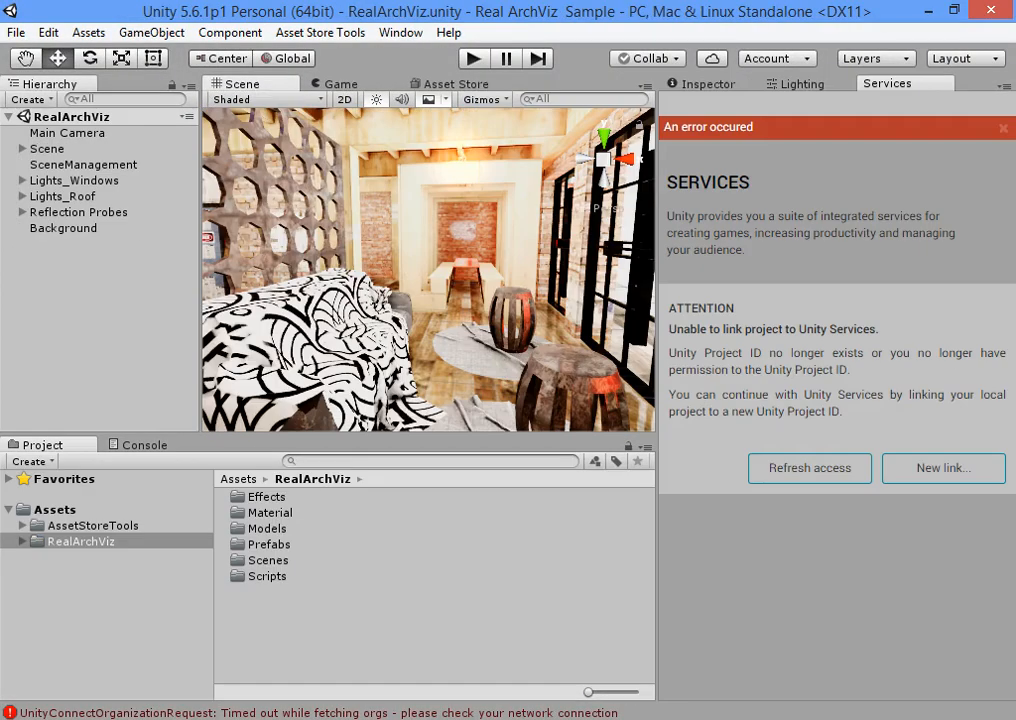
drag(80, 541, 130, 512)
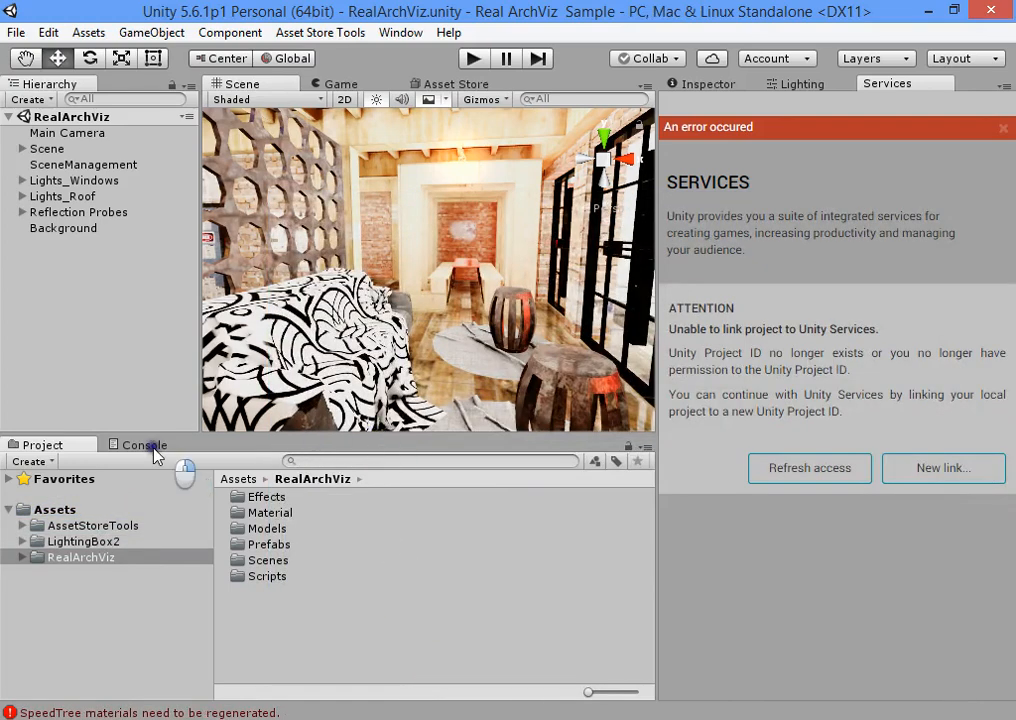
- Clear the console messages and return to the project's asset list
click(148, 445)
click(25, 458)
click(40, 445)
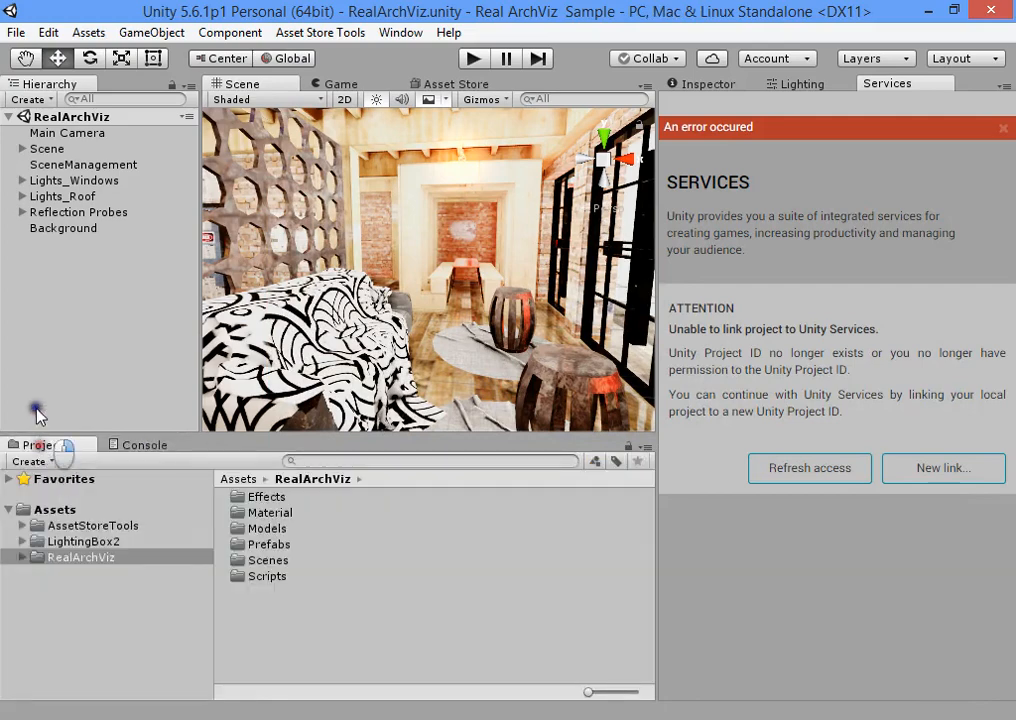
- In the standalone player settings, disable Auto Graphics API for Windows and remove Direct3D9, and set Color Space to Linear
click(48, 32)
mouse_move(215, 522)
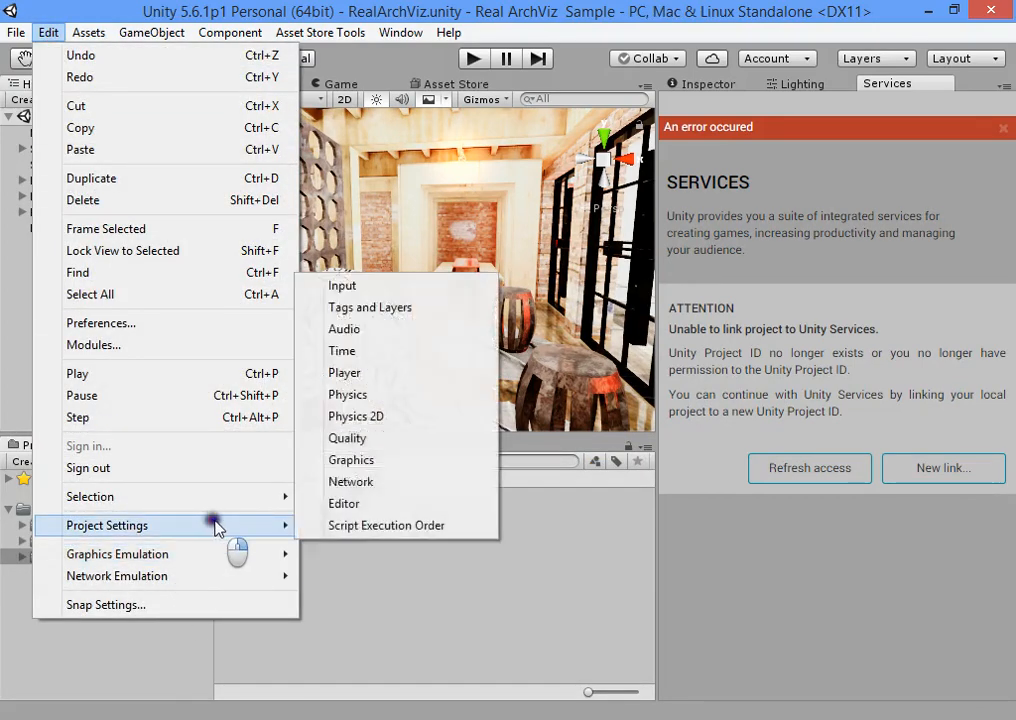
click(392, 373)
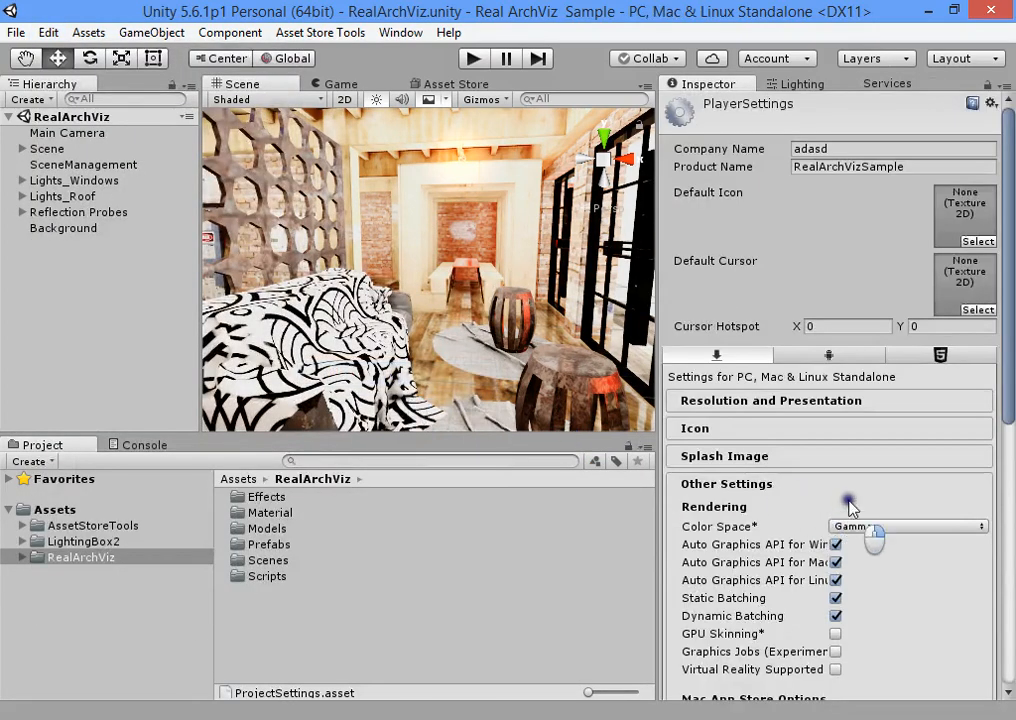
scroll(848, 506, down, 4)
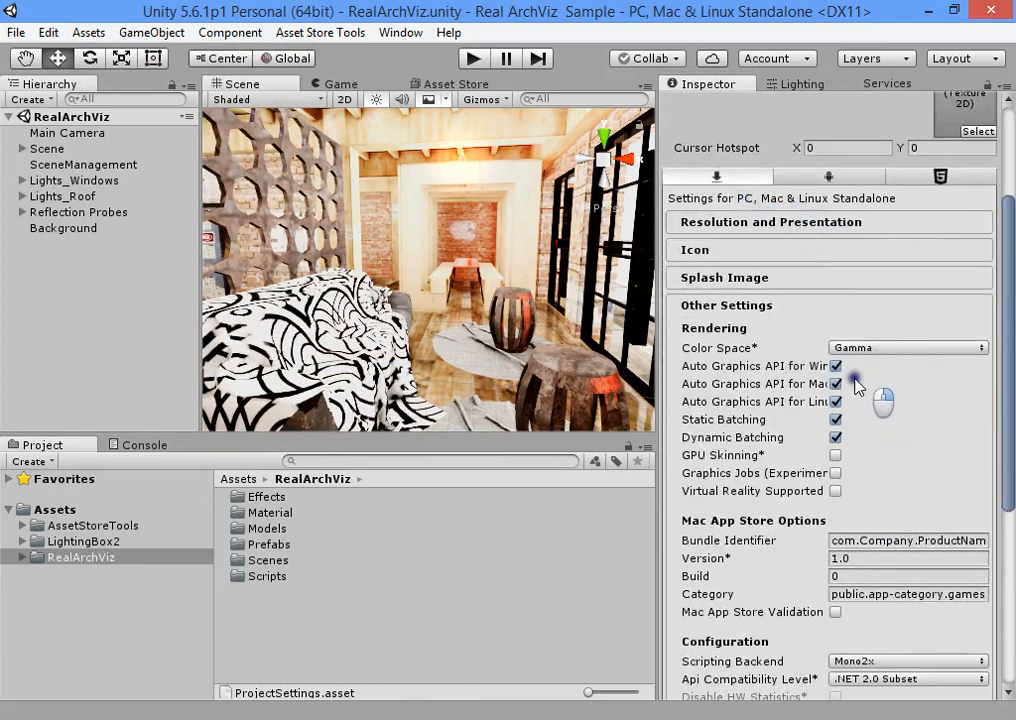
click(836, 366)
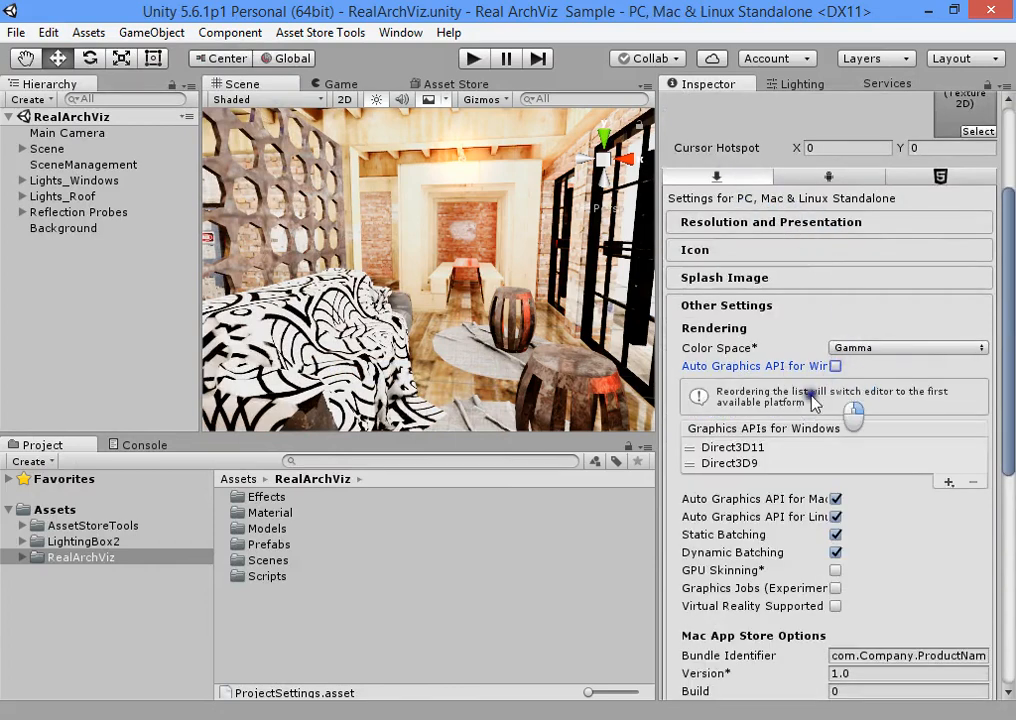
click(756, 464)
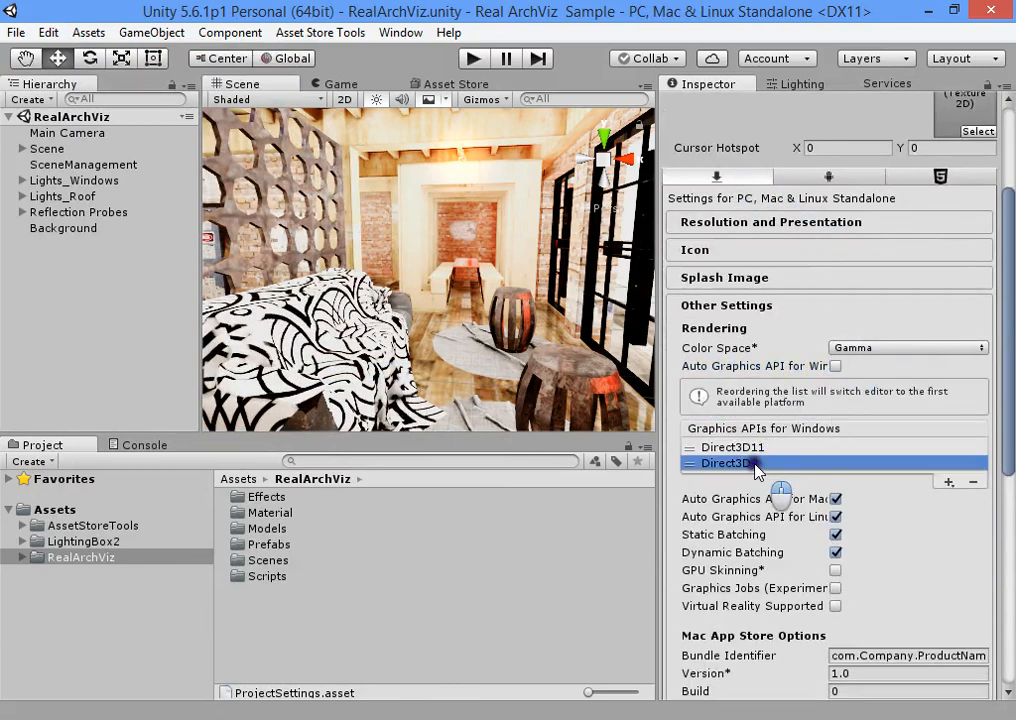
click(973, 483)
click(914, 347)
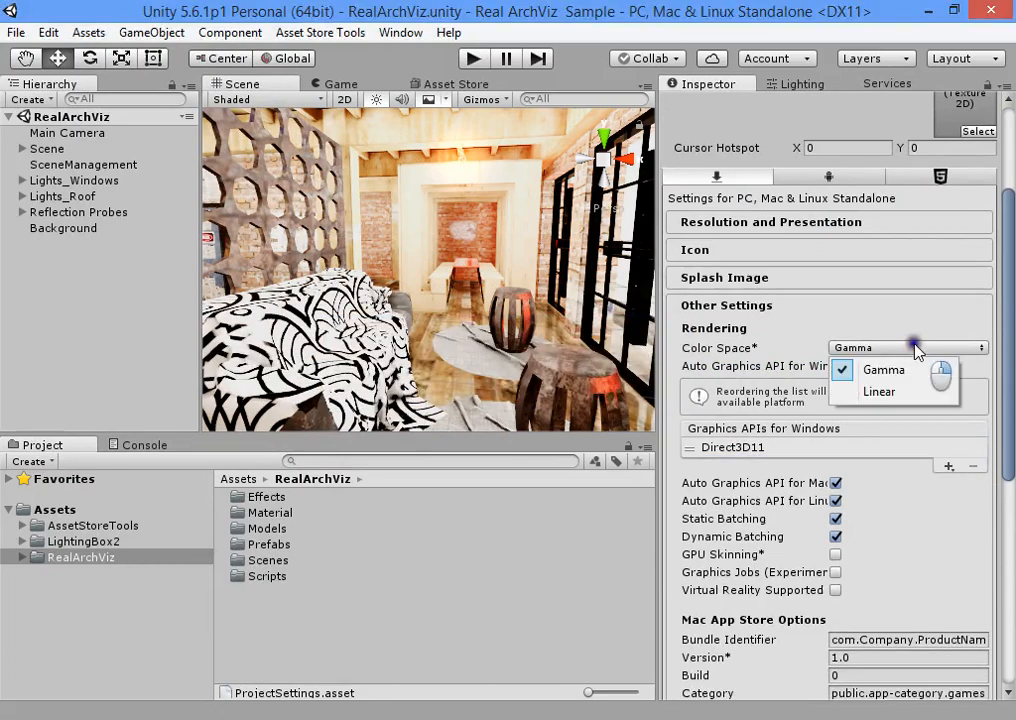
click(900, 395)
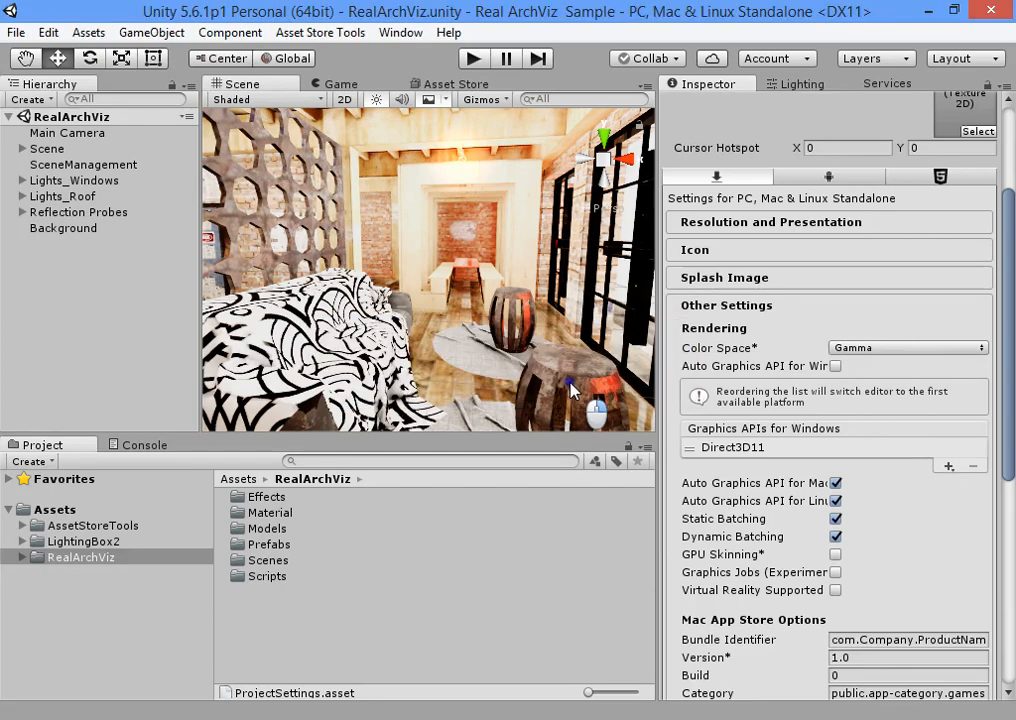
- Compare the Main Camera's view with and without the Mobile Color Grading script, and remove that component
right_drag(570, 390, 430, 250)
click(100, 133)
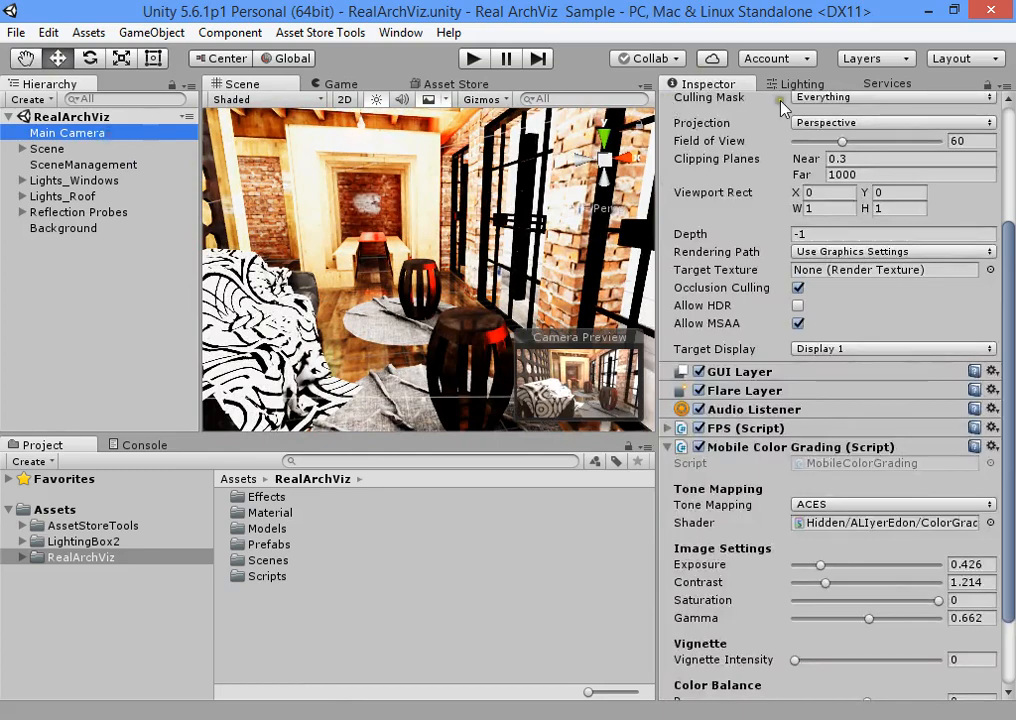
scroll(779, 443, down, 3)
click(698, 352)
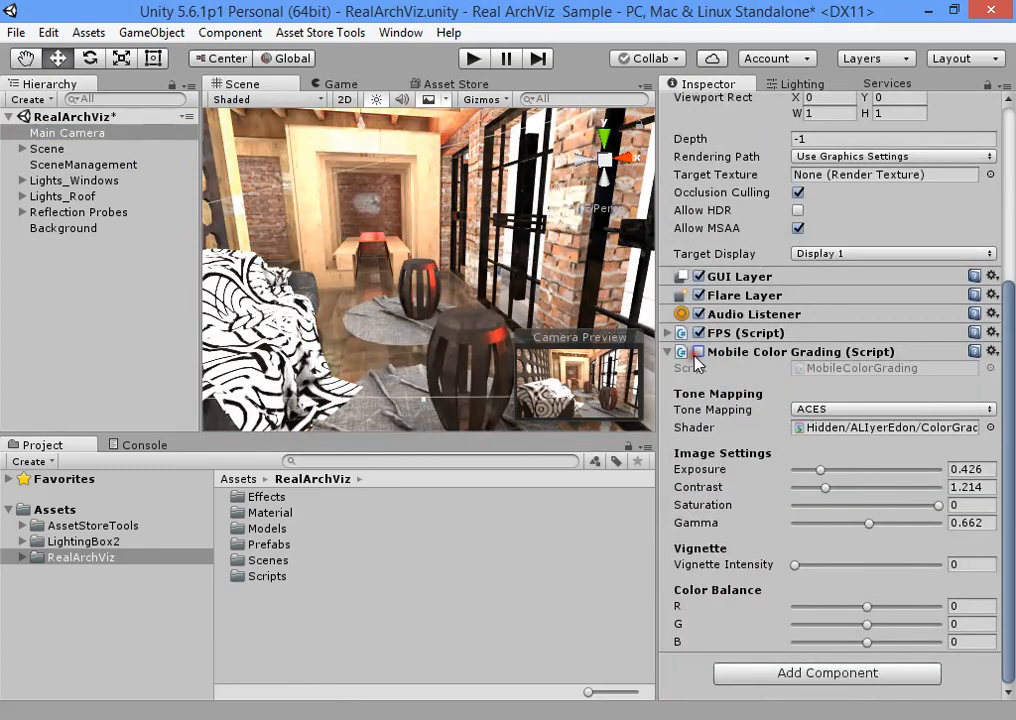
click(698, 353)
click(698, 353)
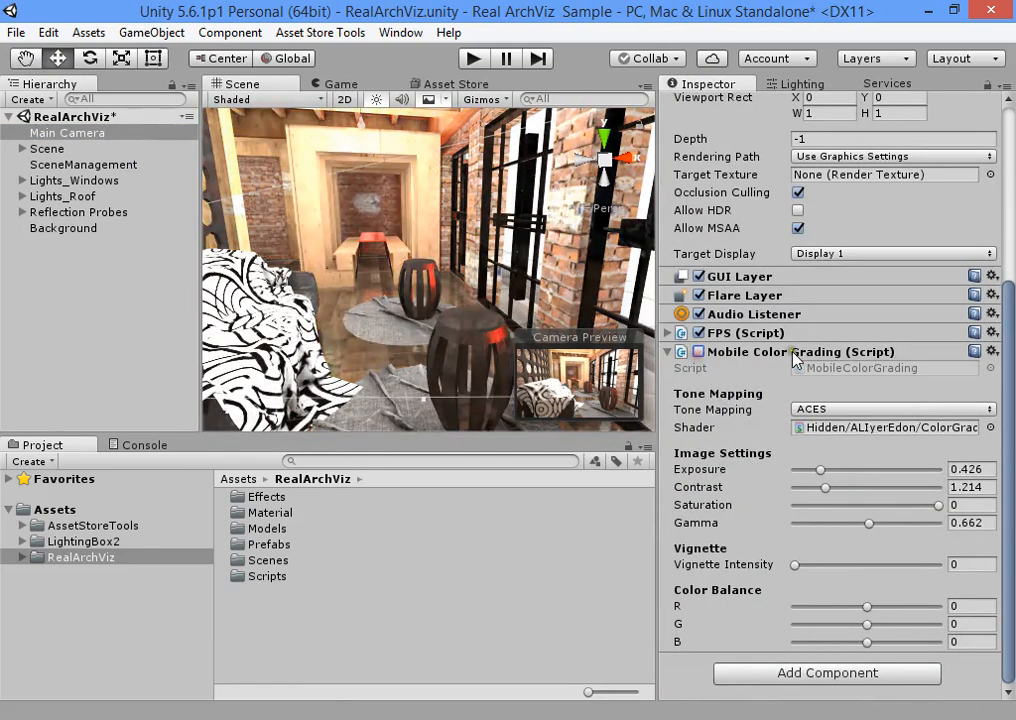
click(991, 353)
click(900, 402)
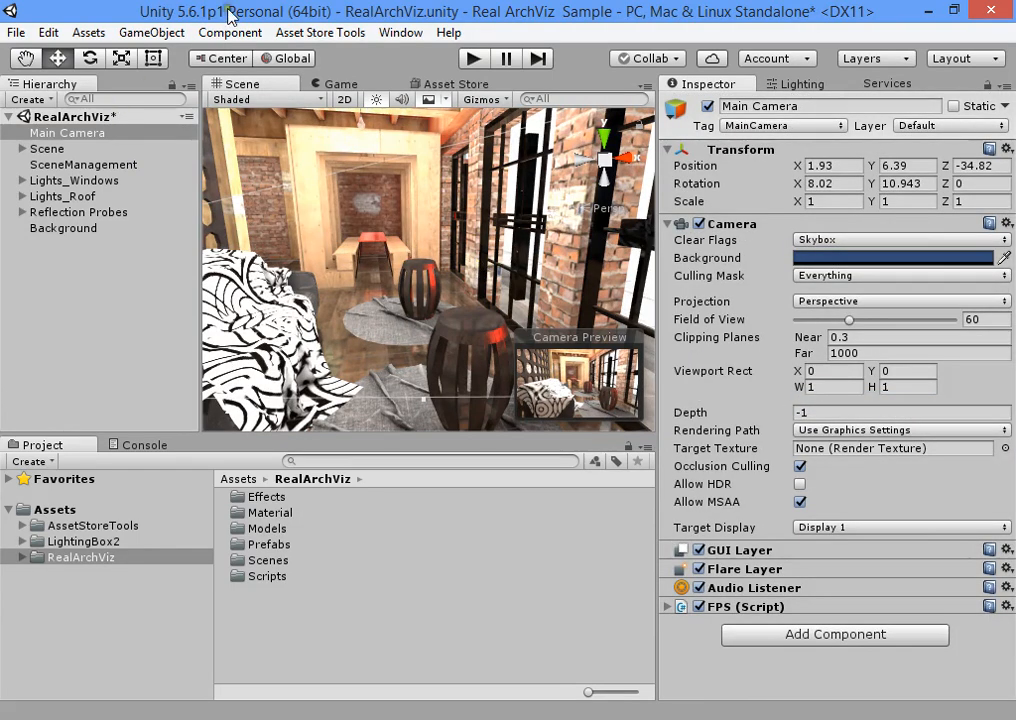
- Open the Lighting Box 2 window for the scene and start creating a new lighting profile
click(421, 38)
click(508, 137)
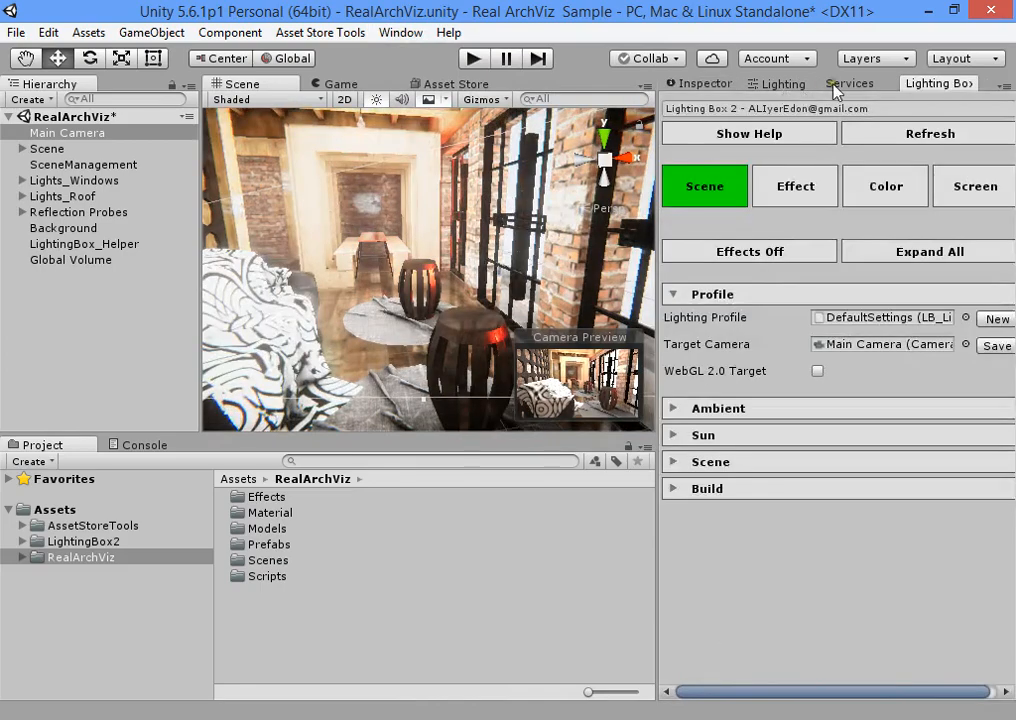
right_drag(387, 275, 436, 228)
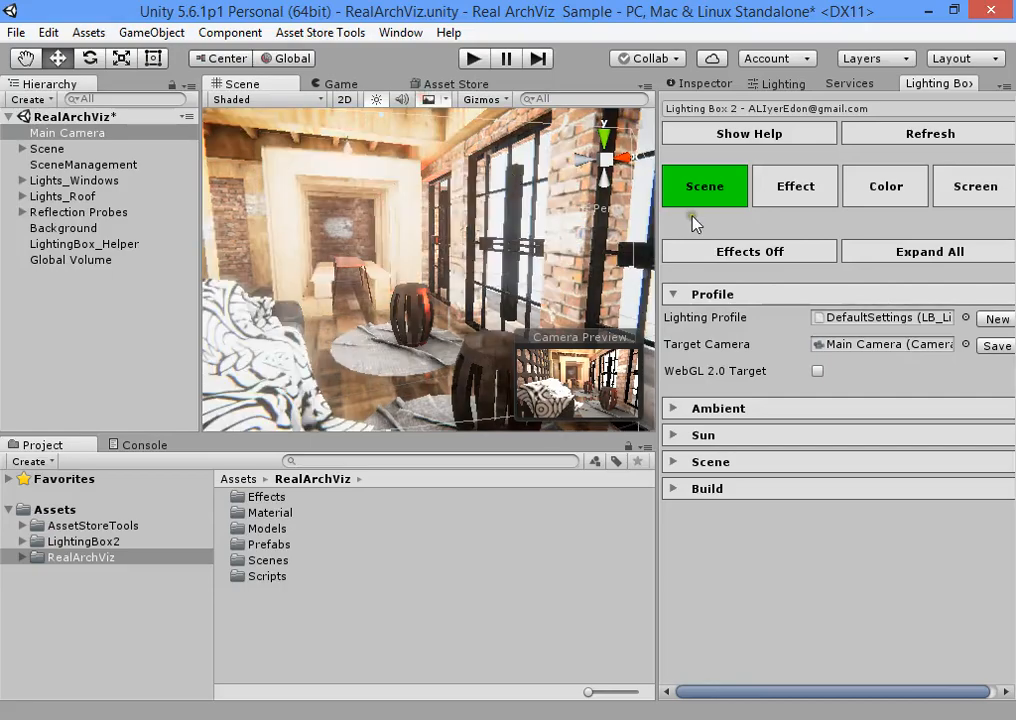
right_drag(560, 240, 503, 232)
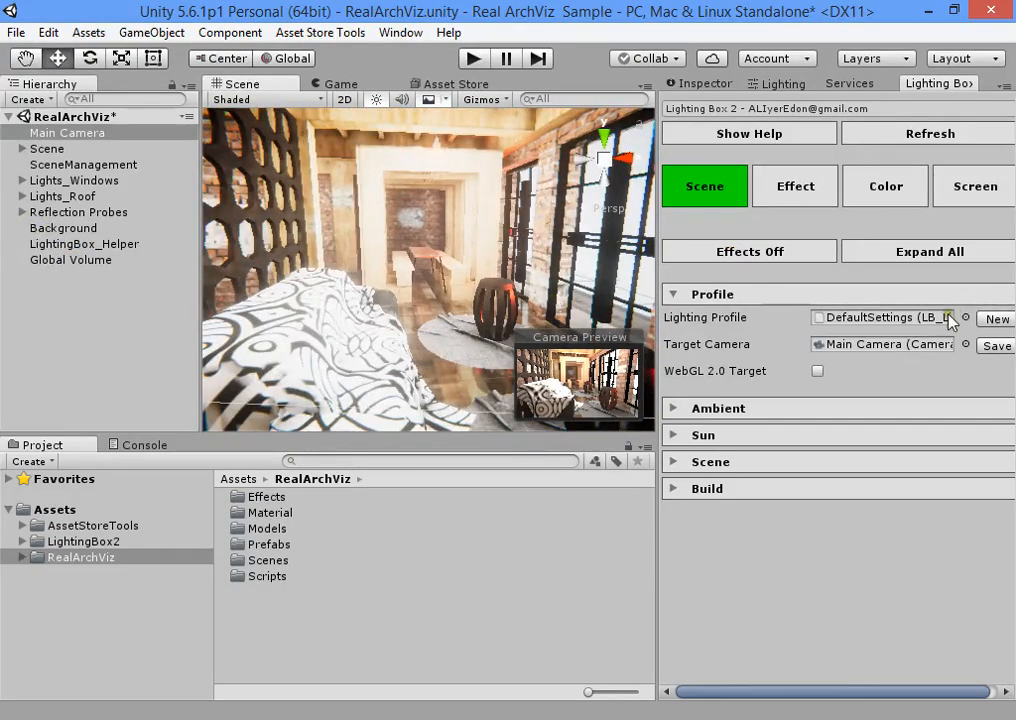
click(995, 319)
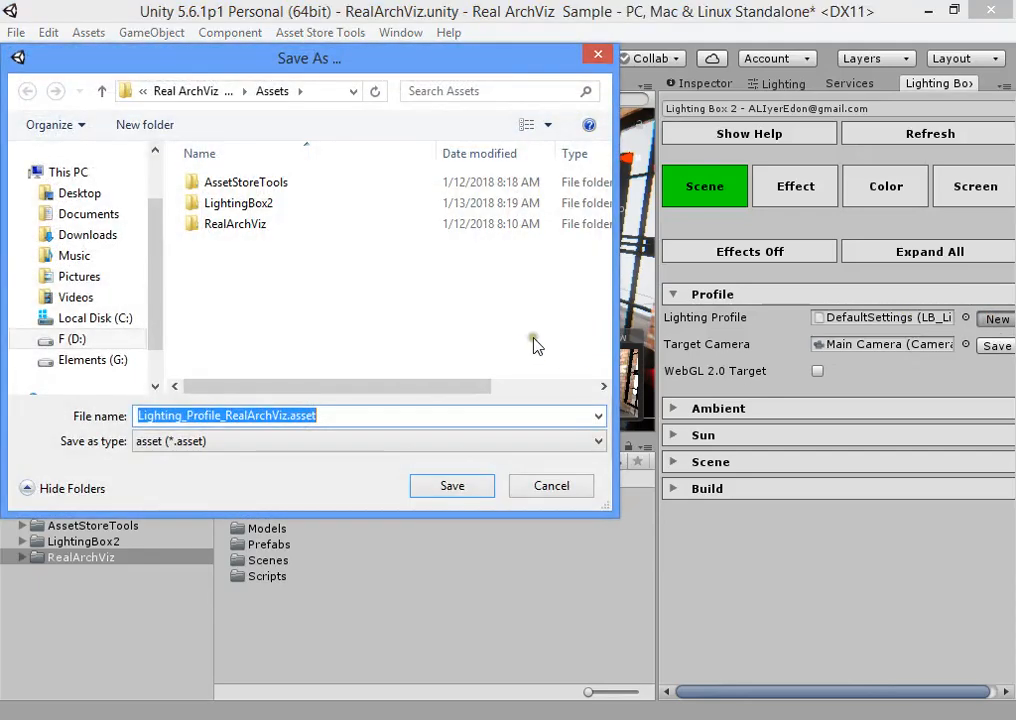
double_click(276, 203)
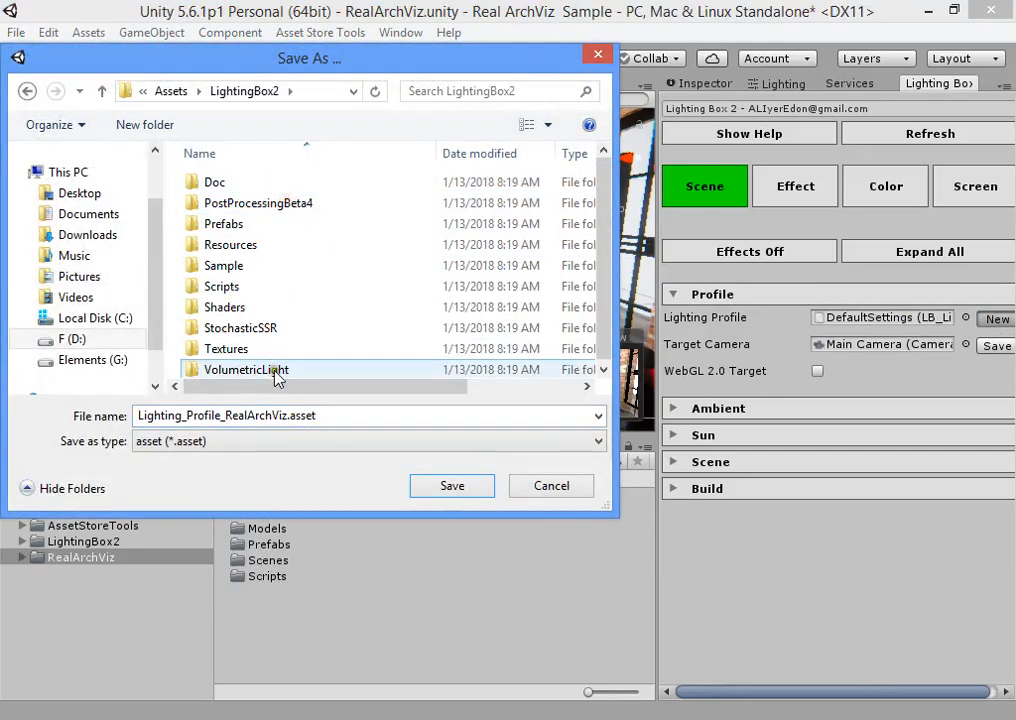
click(250, 267)
double_click(250, 268)
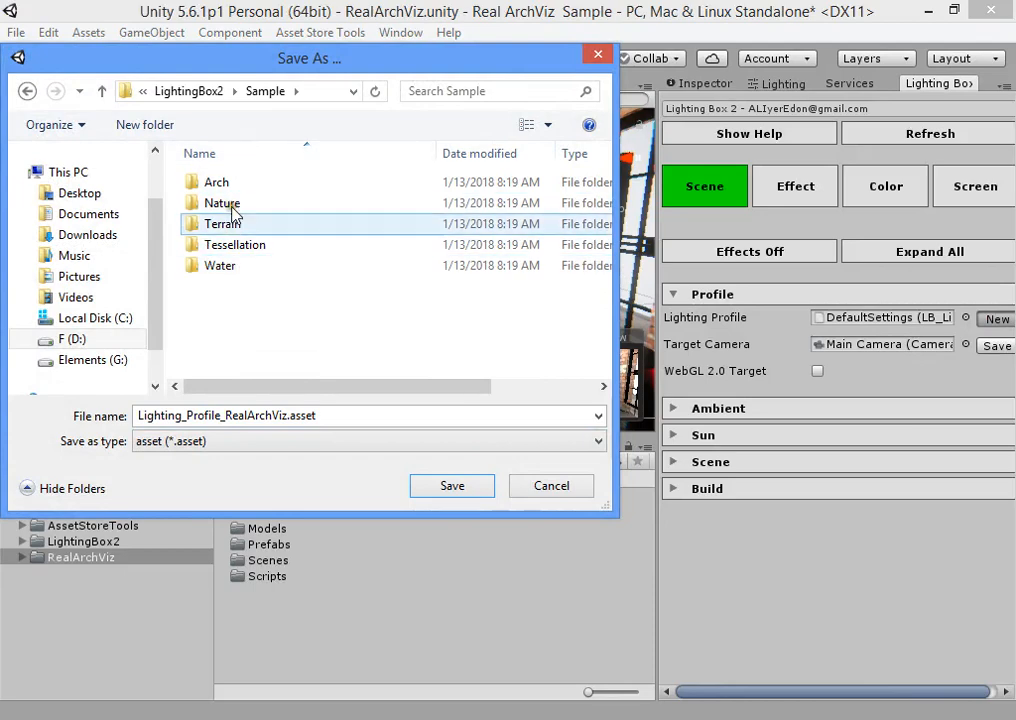
click(178, 92)
click(170, 91)
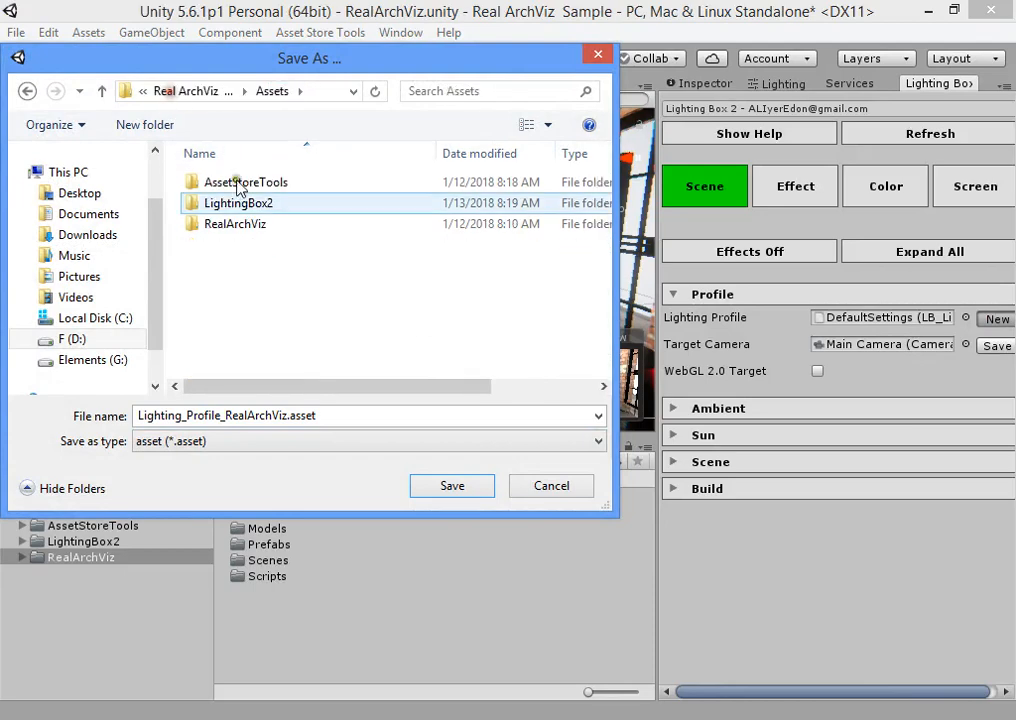
- Create a folder named Profiles inside the RealArchViz folder and open it as the save location
click(238, 228)
double_click(238, 228)
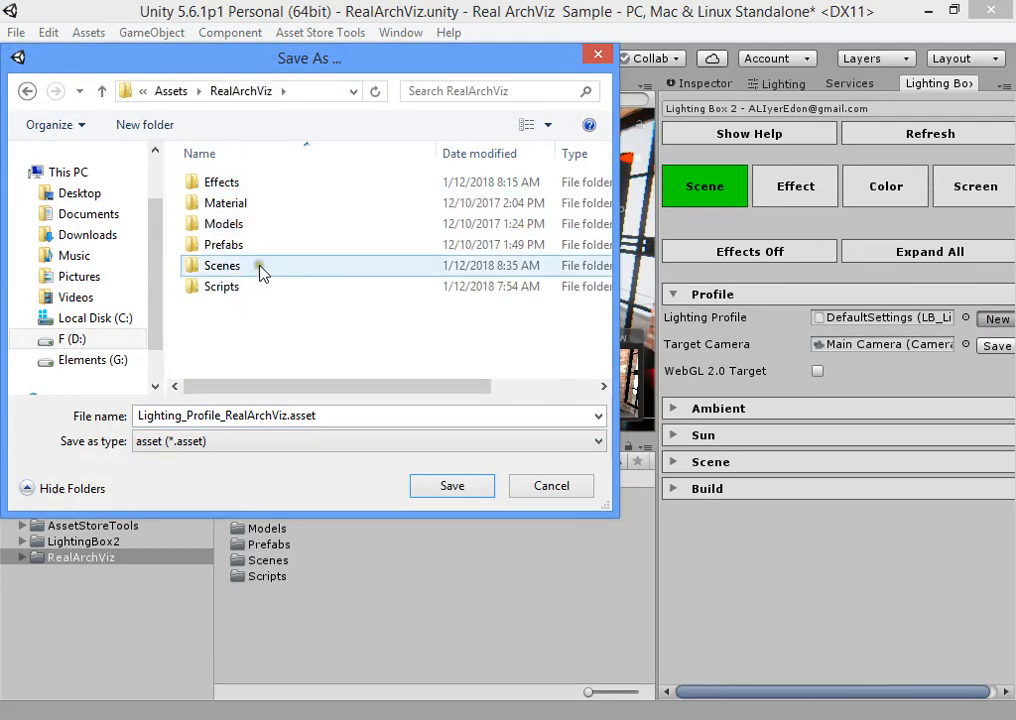
click(163, 130)
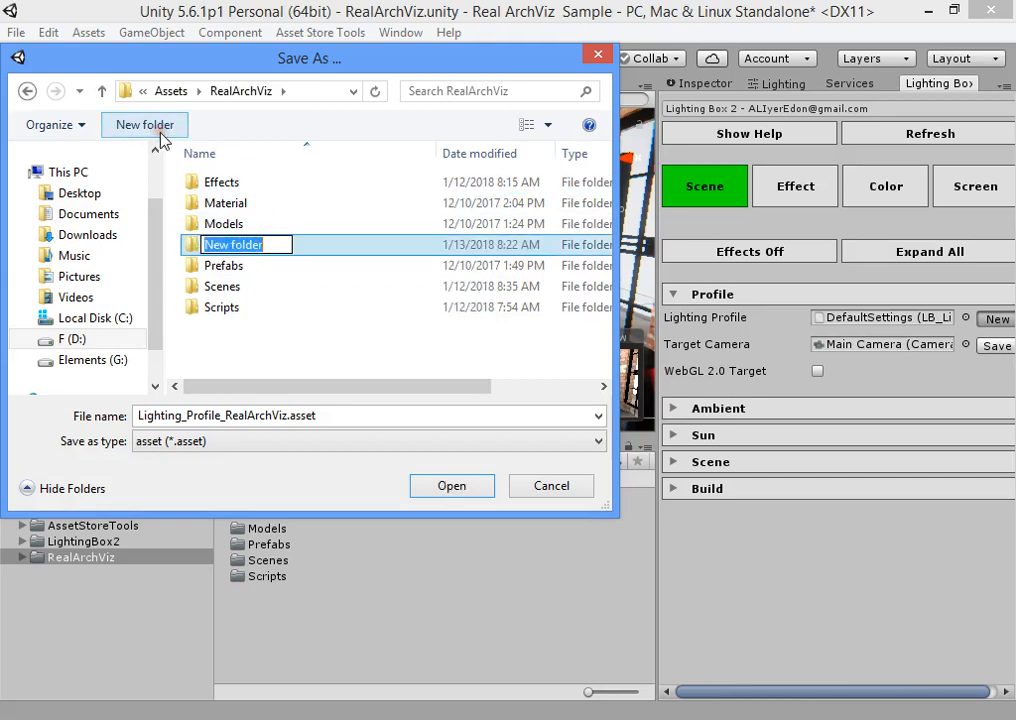
text(Profiles)
key(Return)
key(Return)
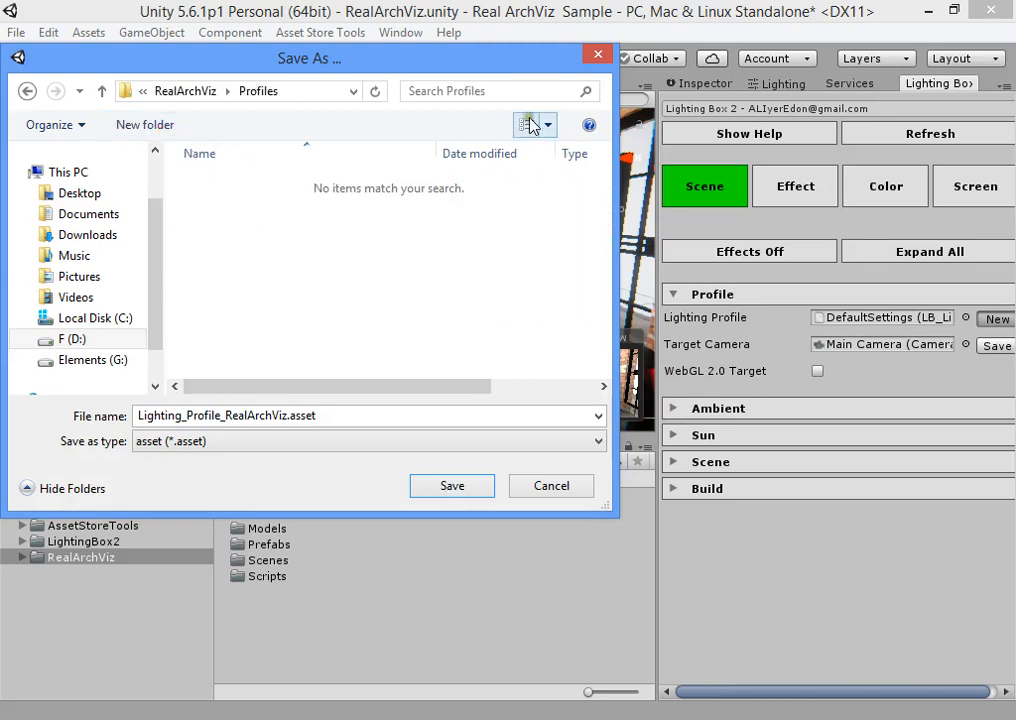
- Save the new lighting profile as Lighting_Profile_RealArchViz.asset in the Profiles folder
click(289, 416)
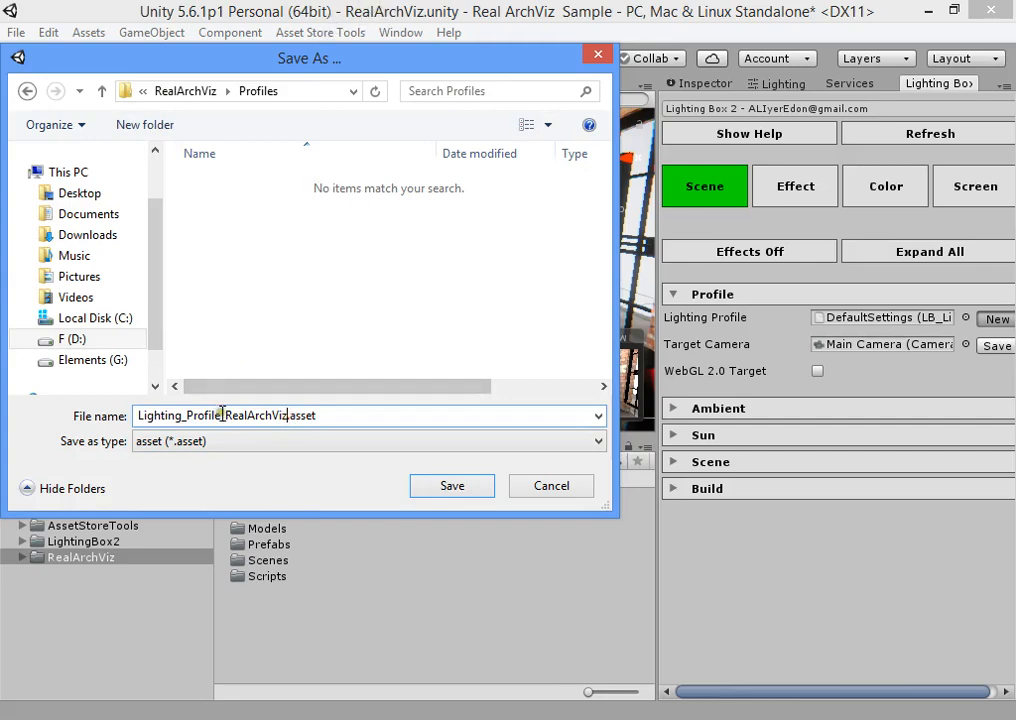
drag(228, 416, 140, 416)
click(440, 486)
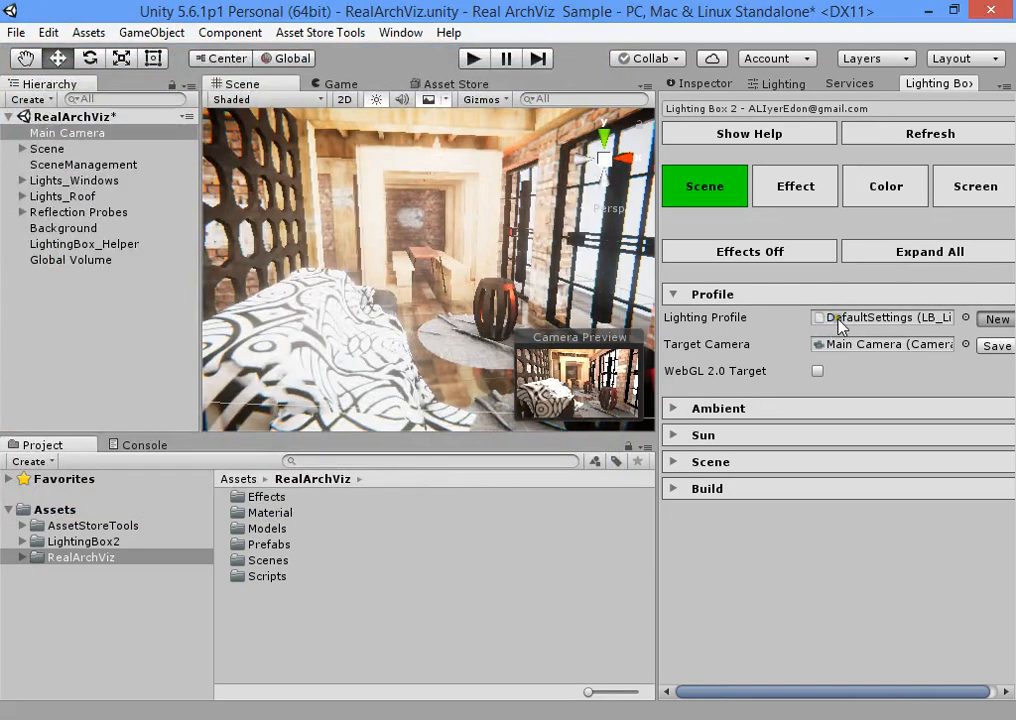
- Locate the assigned lighting profile in the project and inspect the properties of the post-processing and lighting profile assets
click(840, 318)
click(318, 520)
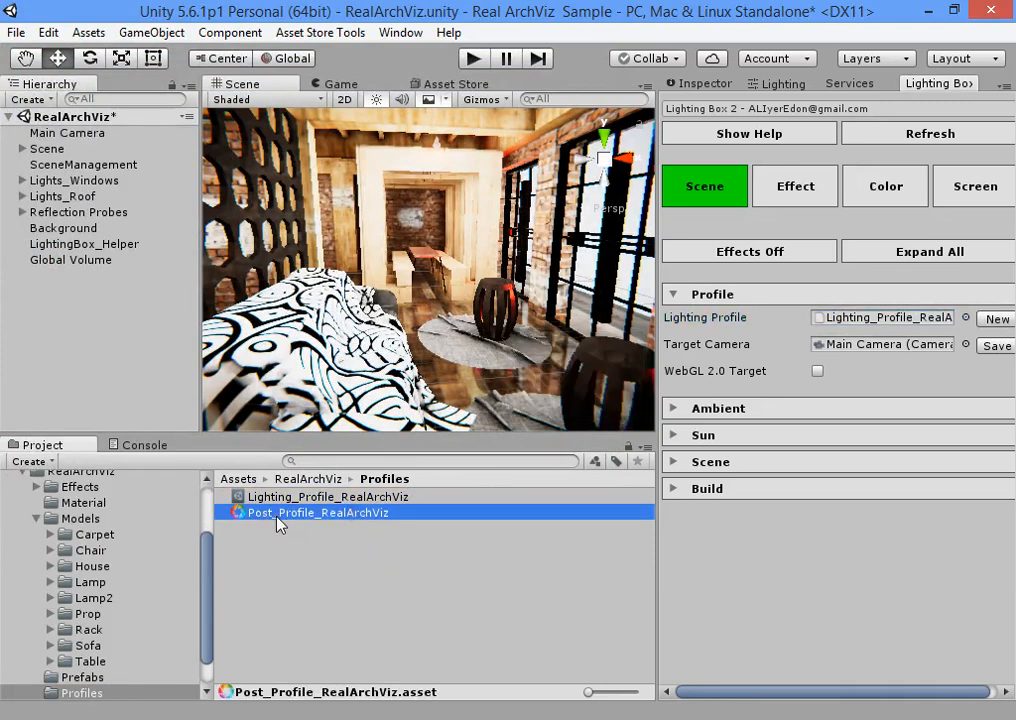
click(730, 86)
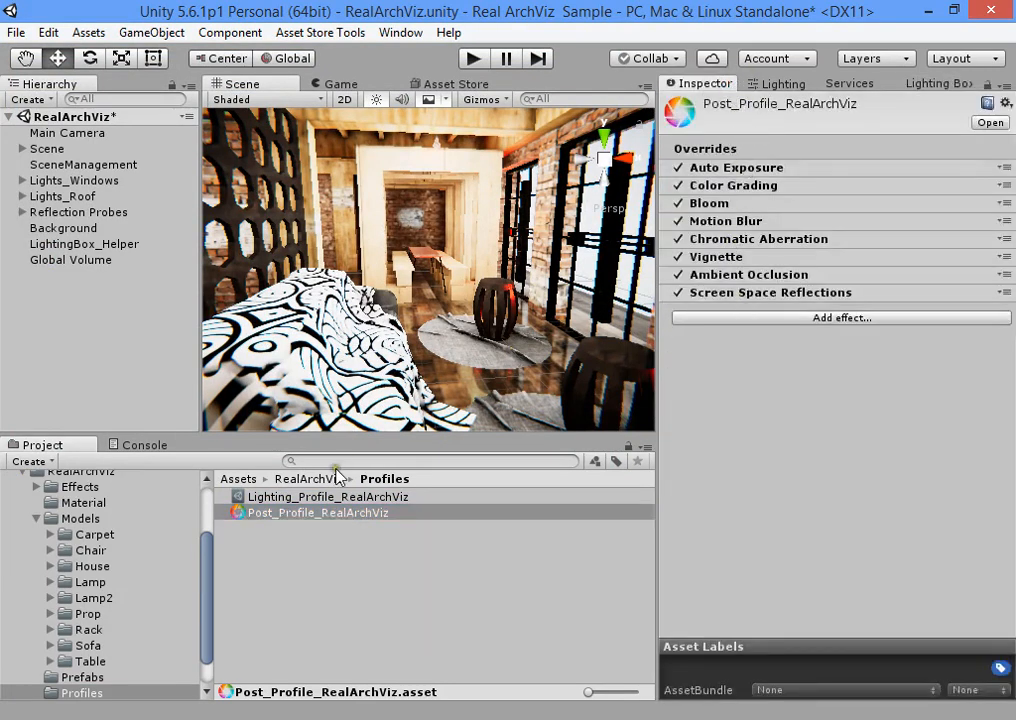
click(328, 497)
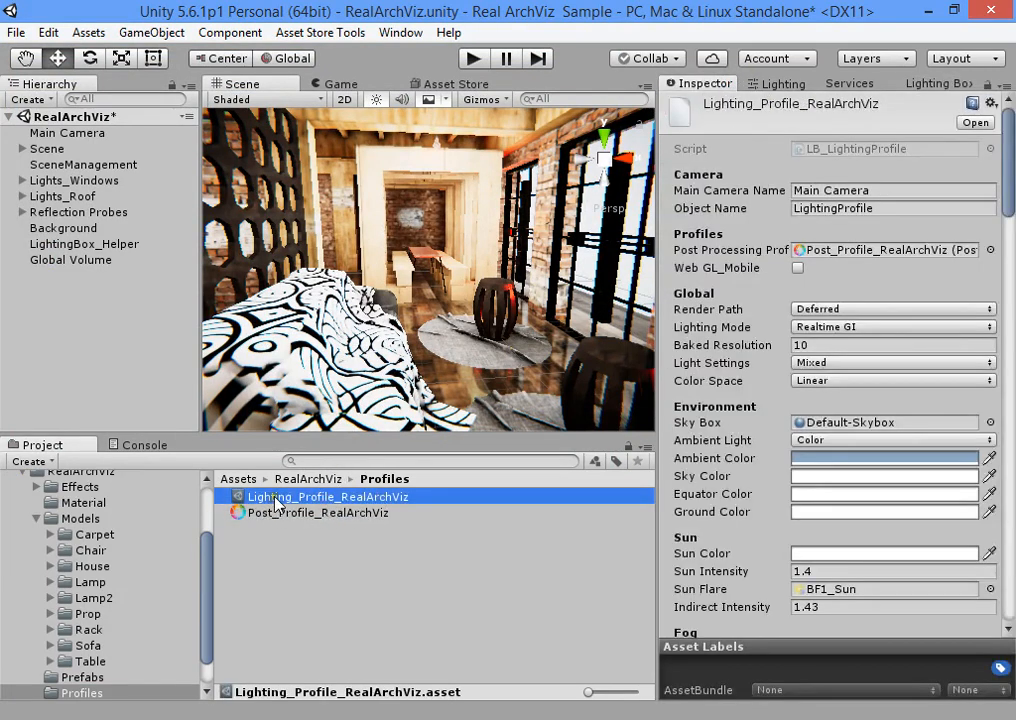
- Close the Lighting and Services windows docked beside the Inspector
click(783, 84)
right_click(815, 88)
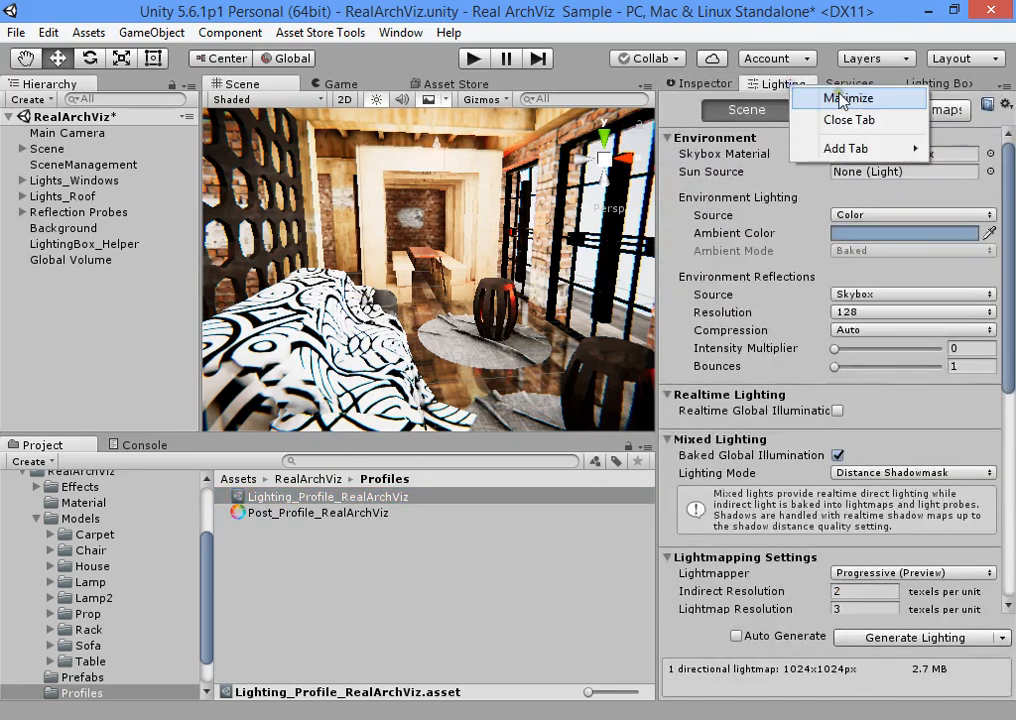
click(845, 118)
right_click(790, 84)
click(845, 143)
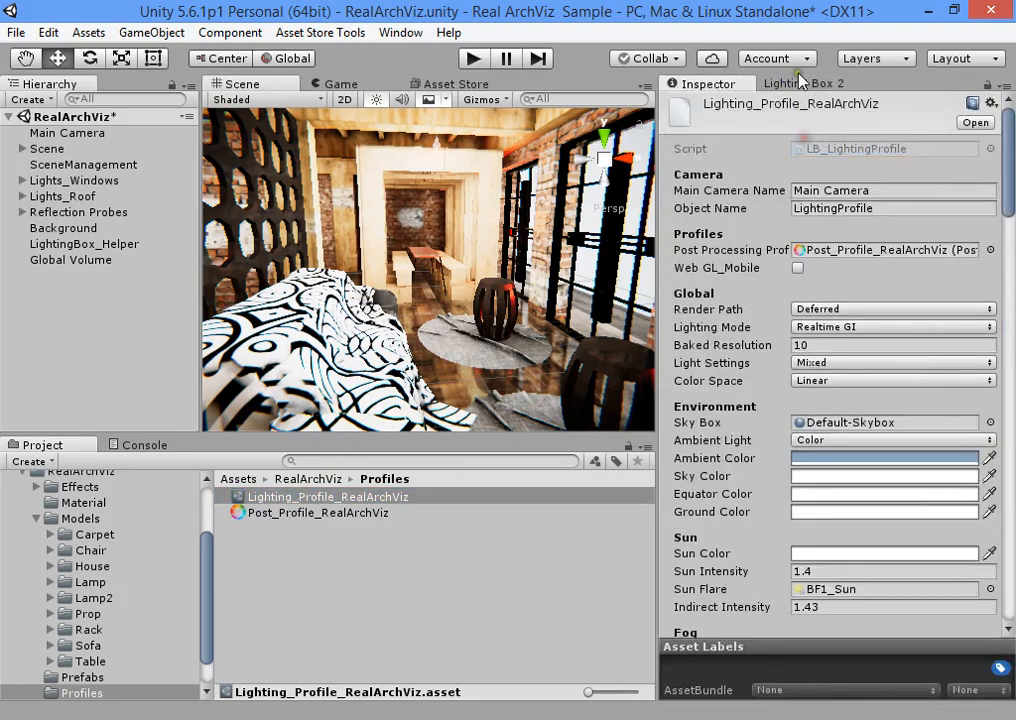
- Return to Lighting Box 2 and display its Color settings with the Color Grading options
click(800, 85)
click(788, 188)
click(890, 195)
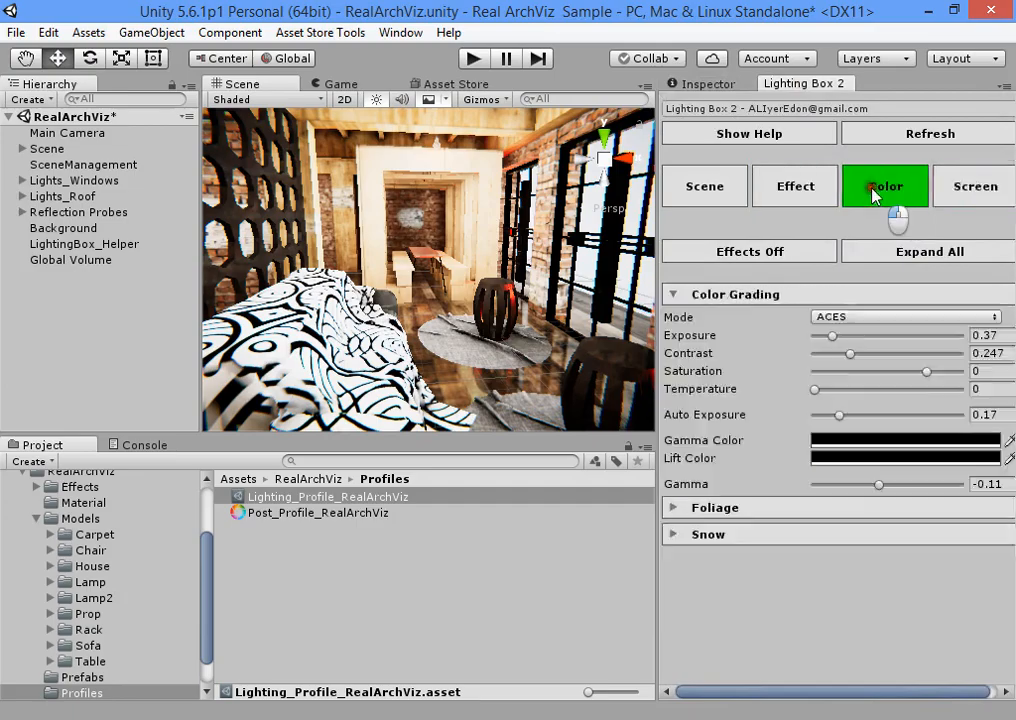
- Return to the Scene settings of Lighting Box 2 and delete the Background object behind the house
click(795, 192)
click(717, 190)
alt+drag(546, 333, 86, 322)
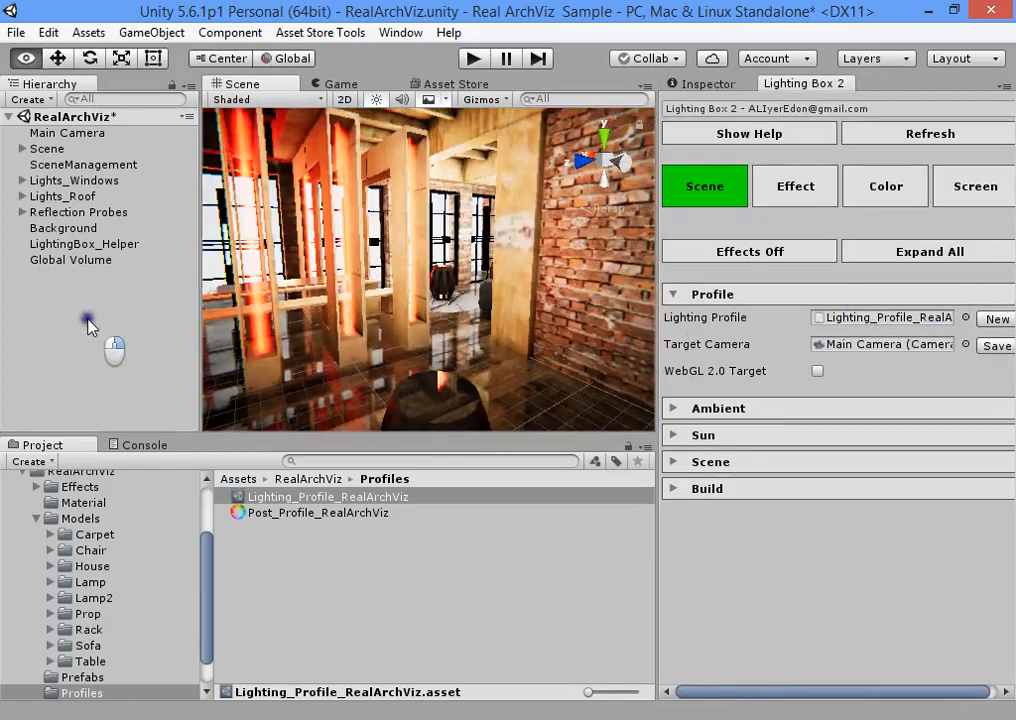
alt+drag(230, 315, 512, 230)
click(512, 230)
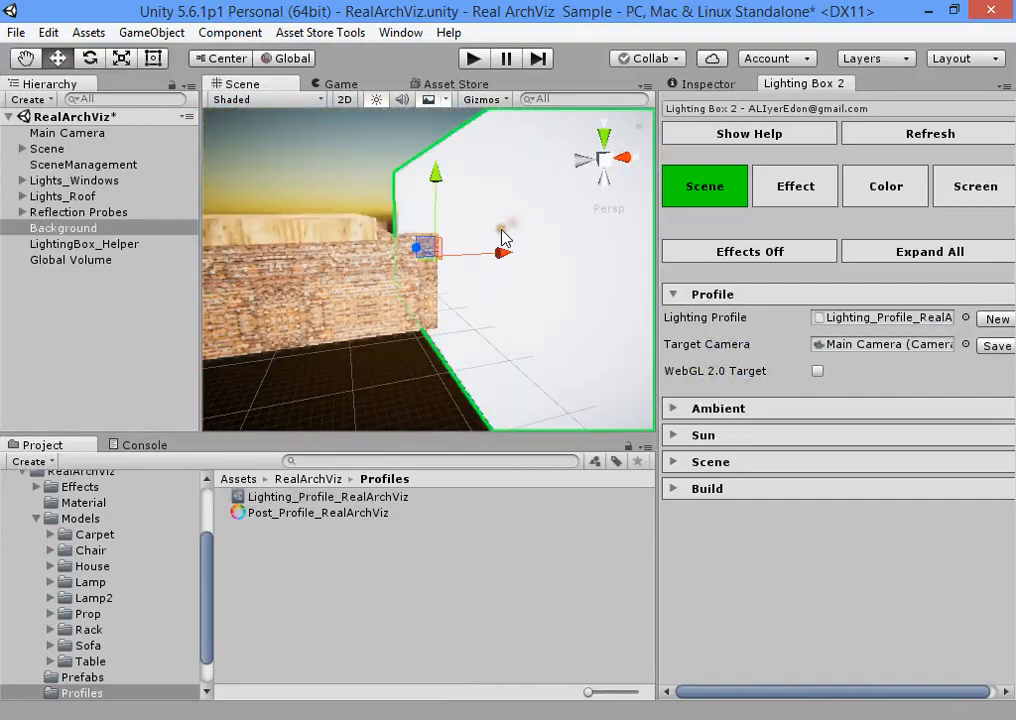
key(Delete)
- Delete the Lights_Roof group with its point lights from the scene
alt+drag(485, 277, 461, 279)
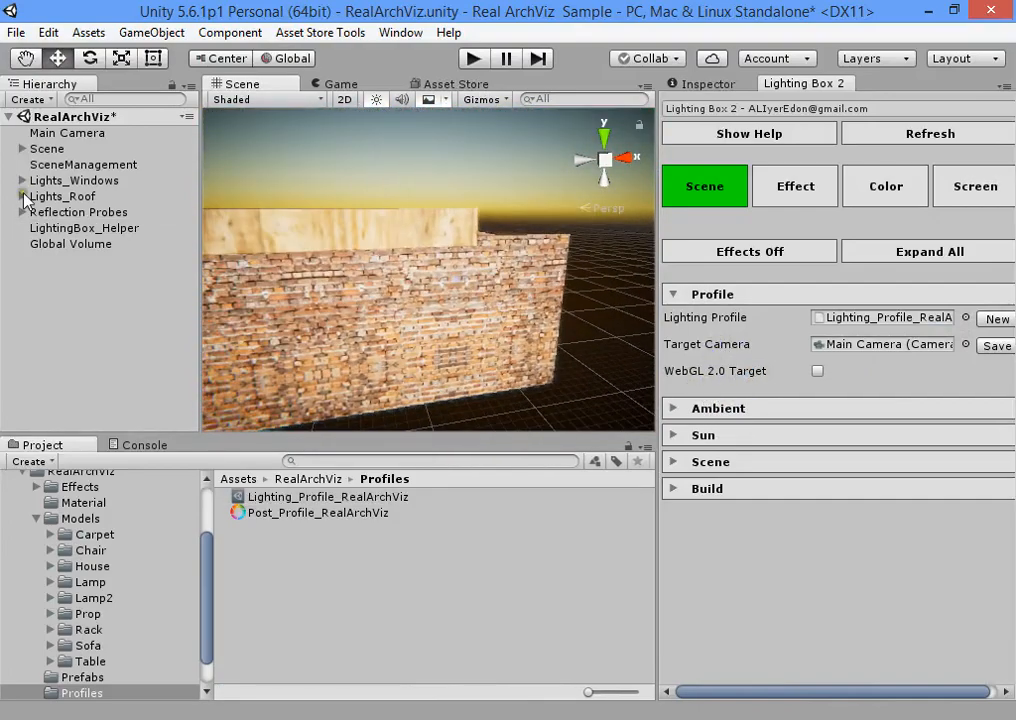
click(22, 196)
click(62, 196)
alt+drag(390, 272, 312, 250)
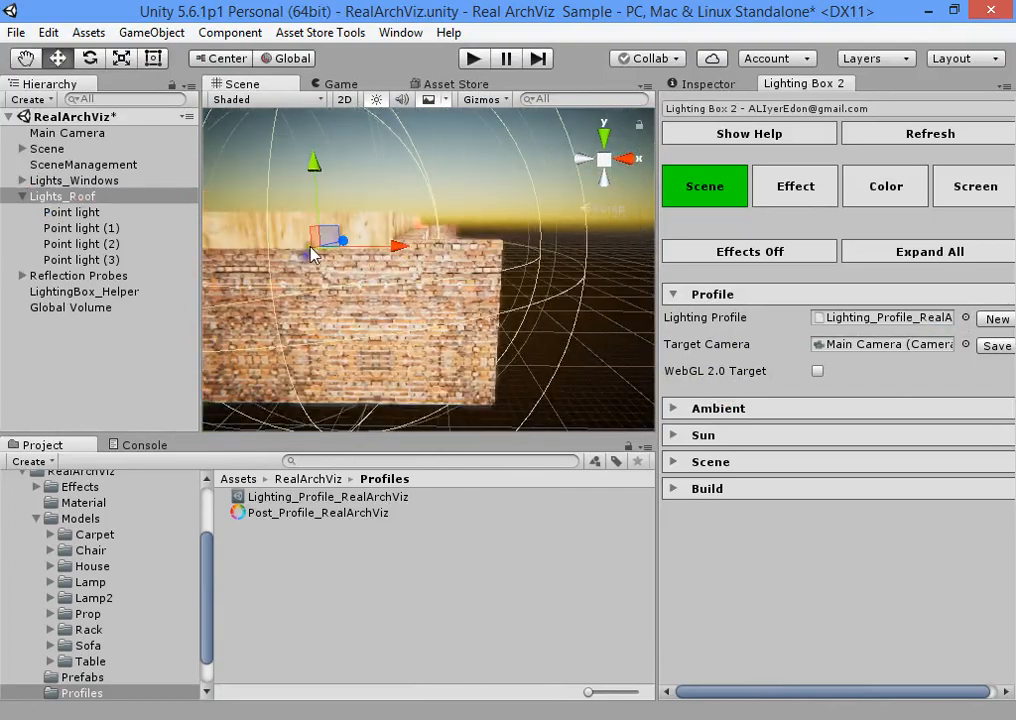
key(Delete)
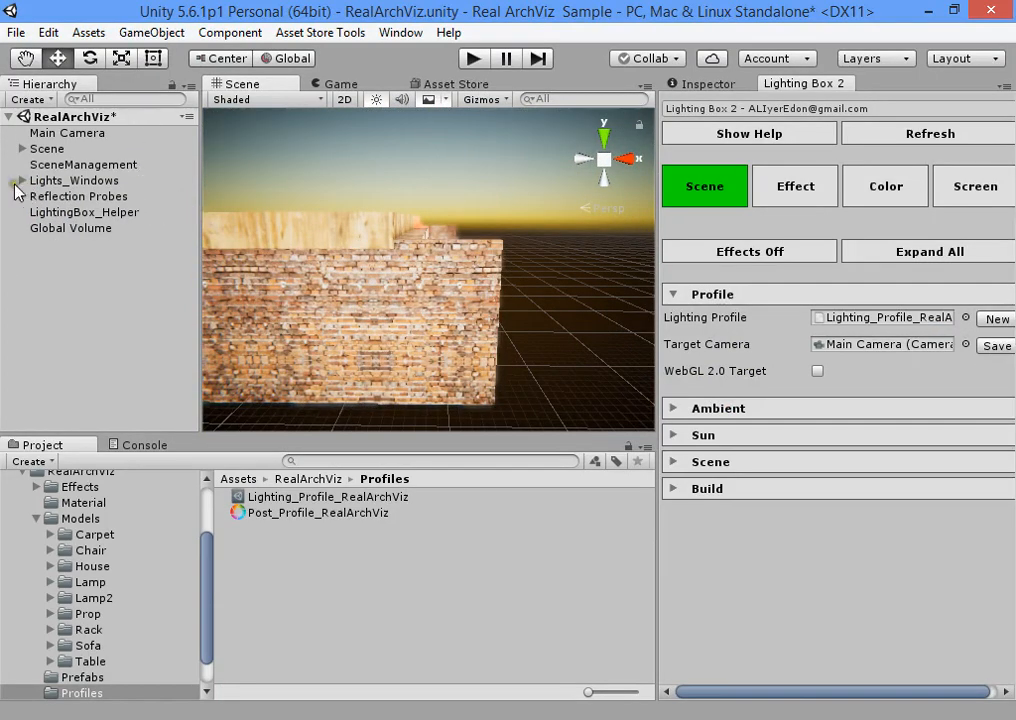
- Delete the Lights_Windows group with its spotlights from the scene
click(19, 181)
click(21, 181)
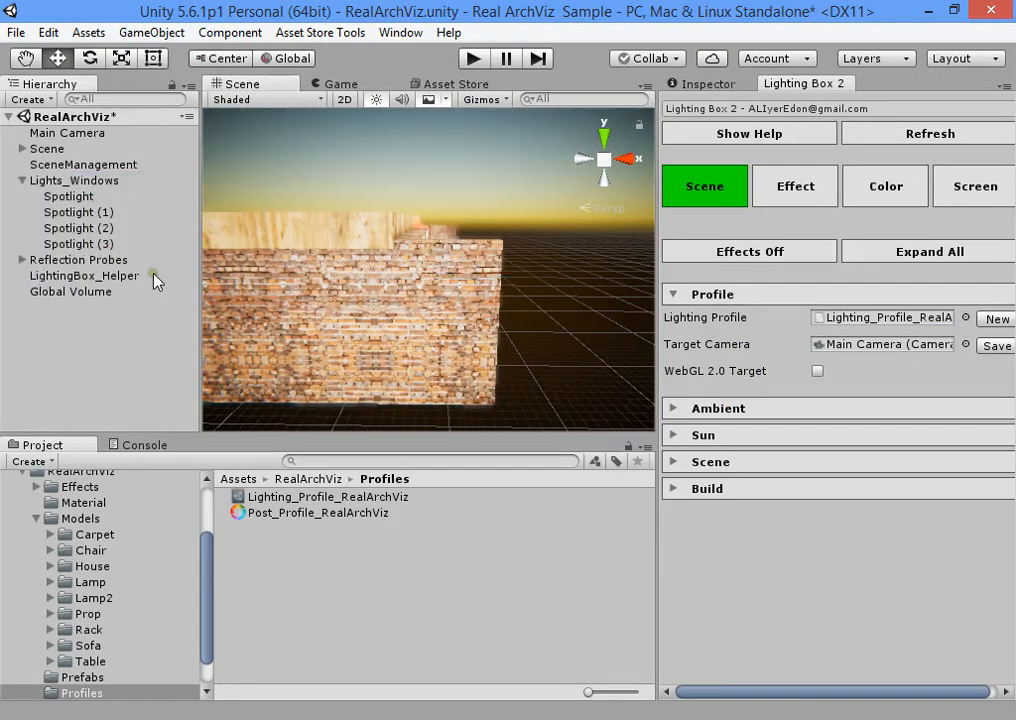
key(Delete)
- Clear the scene's baked lighting using the Build settings of Lighting Box 2
alt+drag(363, 281, 520, 320)
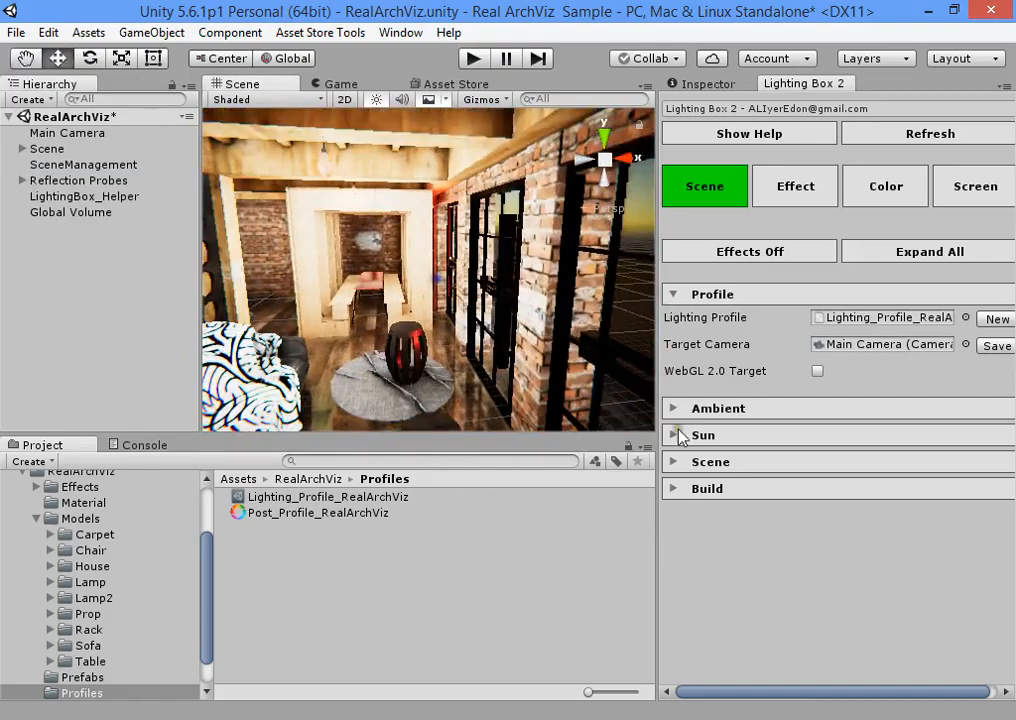
click(701, 489)
click(814, 551)
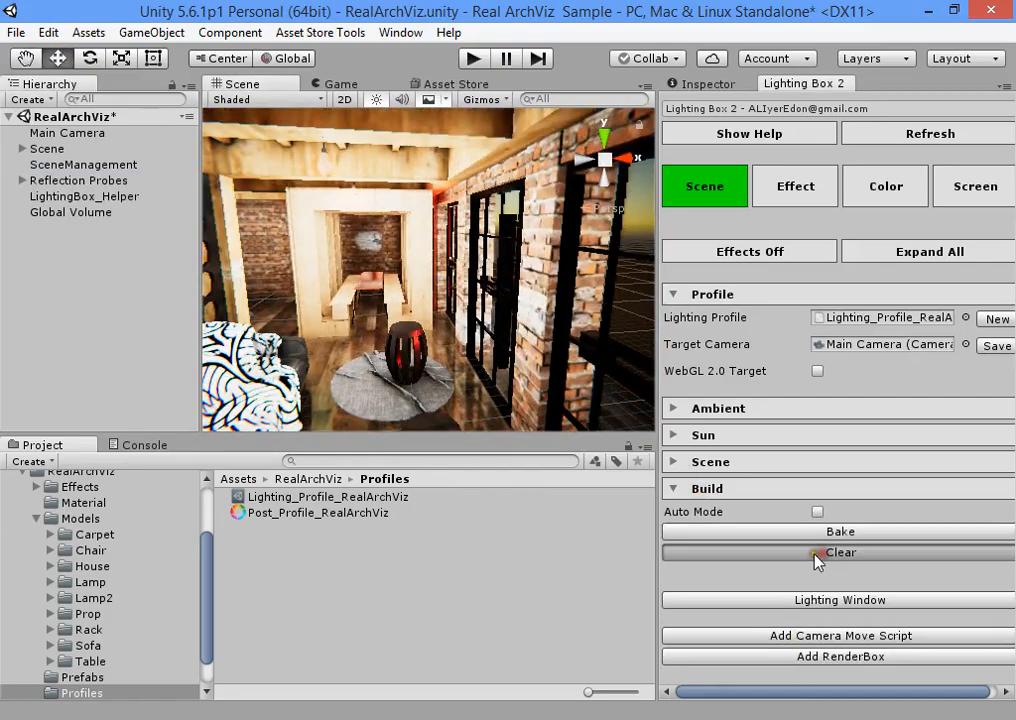
- Enlarge the 3D gizmo icons in the Scene view
right_drag(483, 339, 466, 242)
click(487, 99)
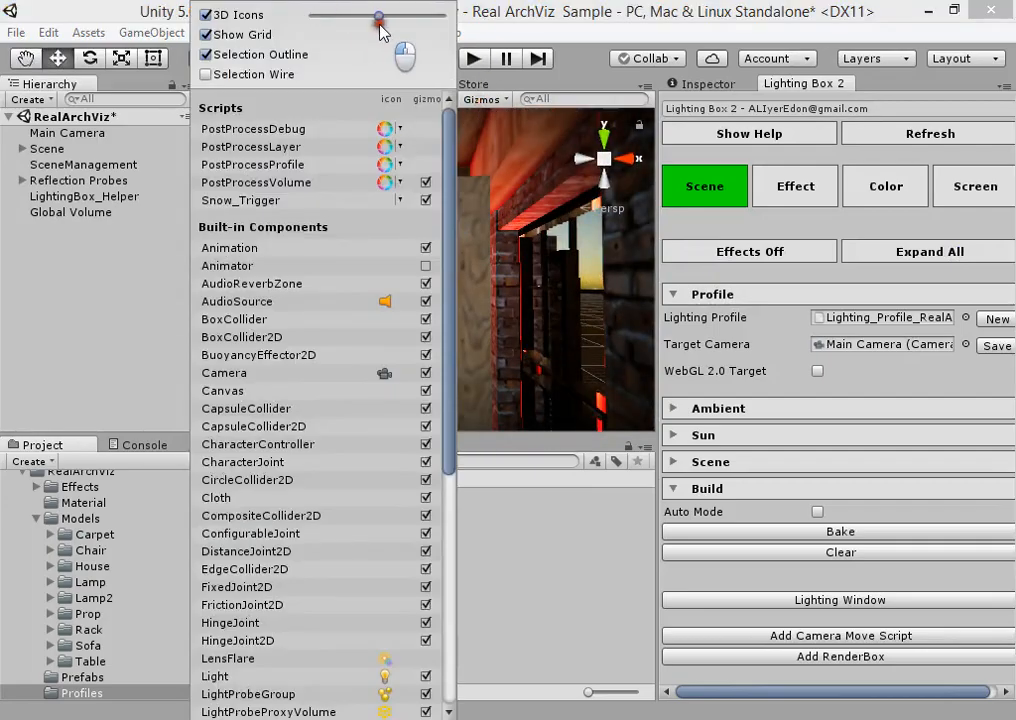
drag(406, 26, 399, 25)
- Filter the scene hierarchy by "Flare" and delete all the listed flare objects
right_drag(485, 330, 447, 245)
click(442, 240)
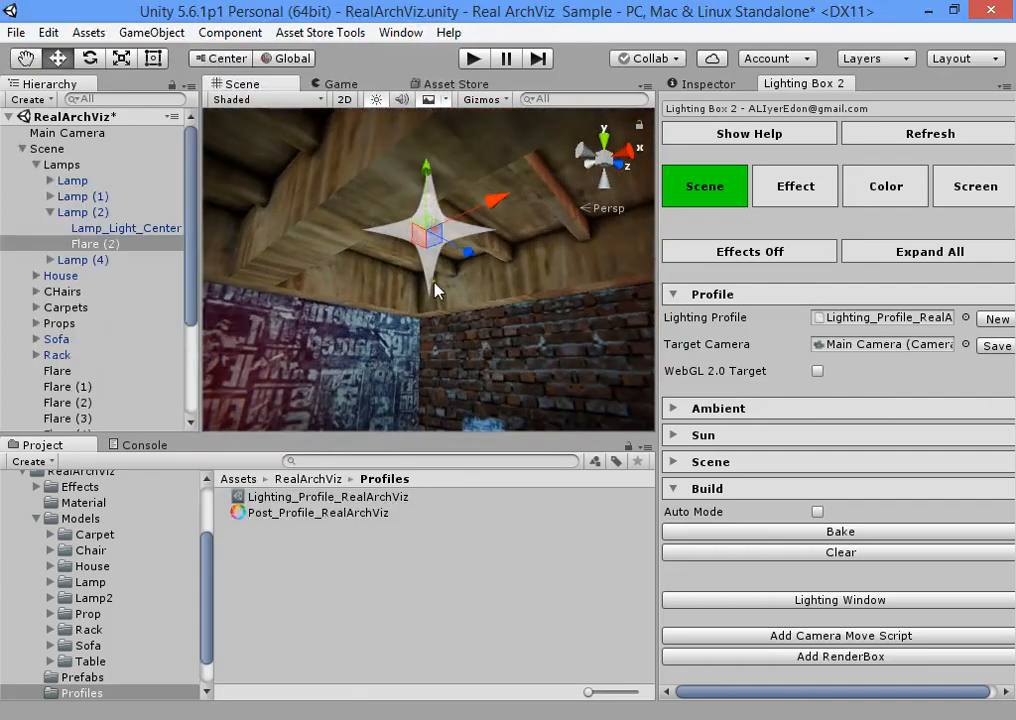
right_drag(438, 288, 330, 330)
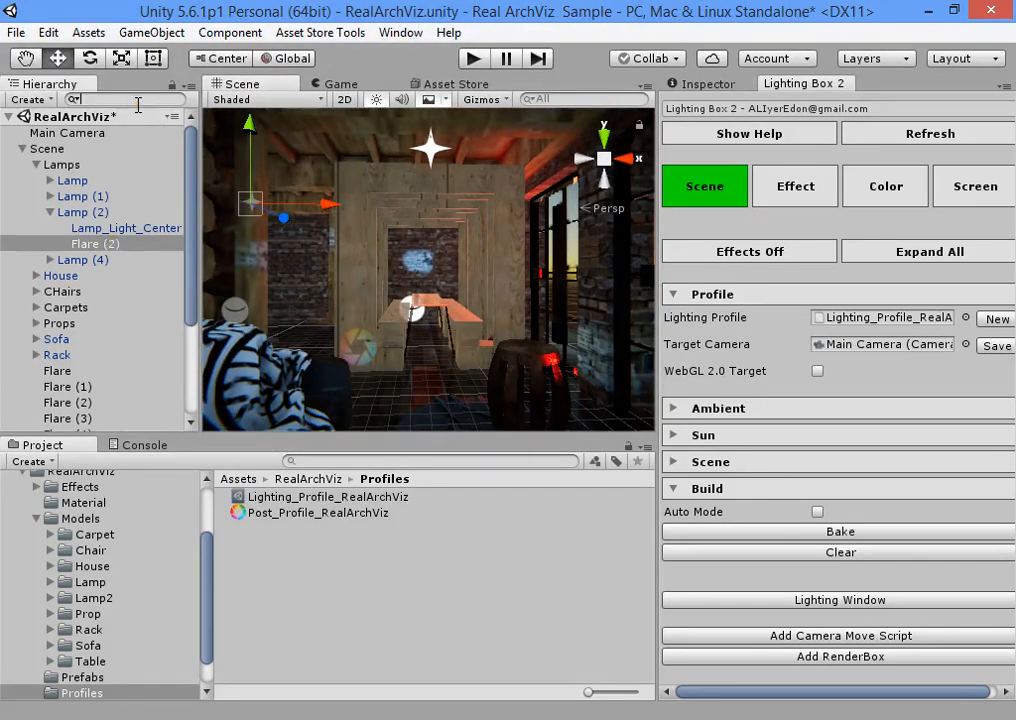
text(Flare)
key(ctrl+a)
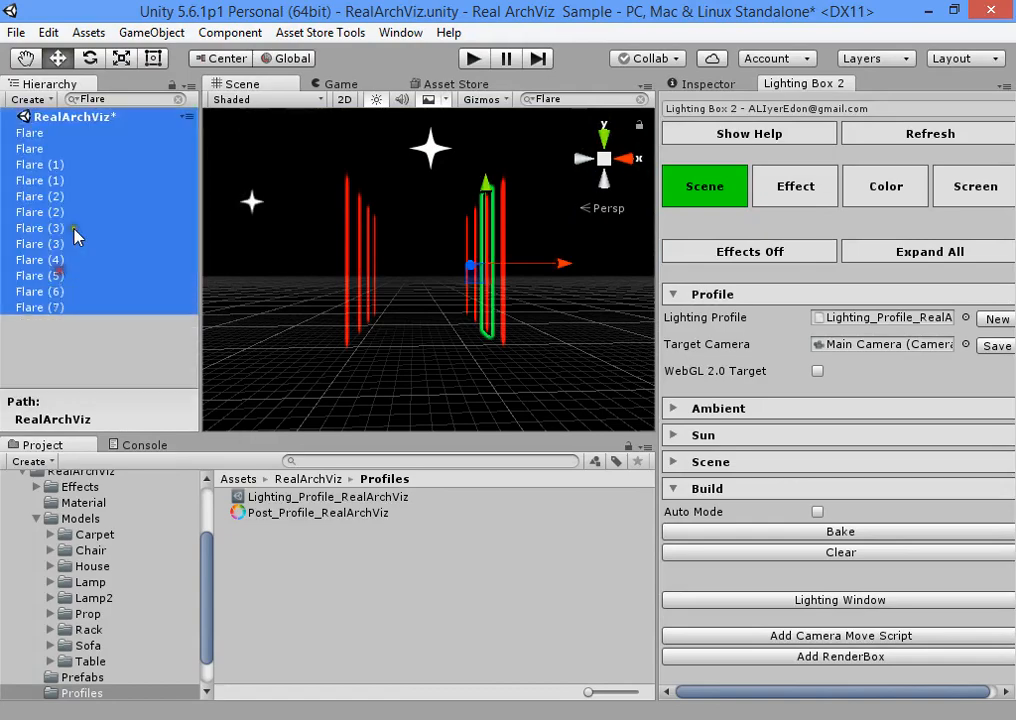
key(Delete)
- Clear the "Flare" search filter so the full scene hierarchy is listed again
click(30, 99)
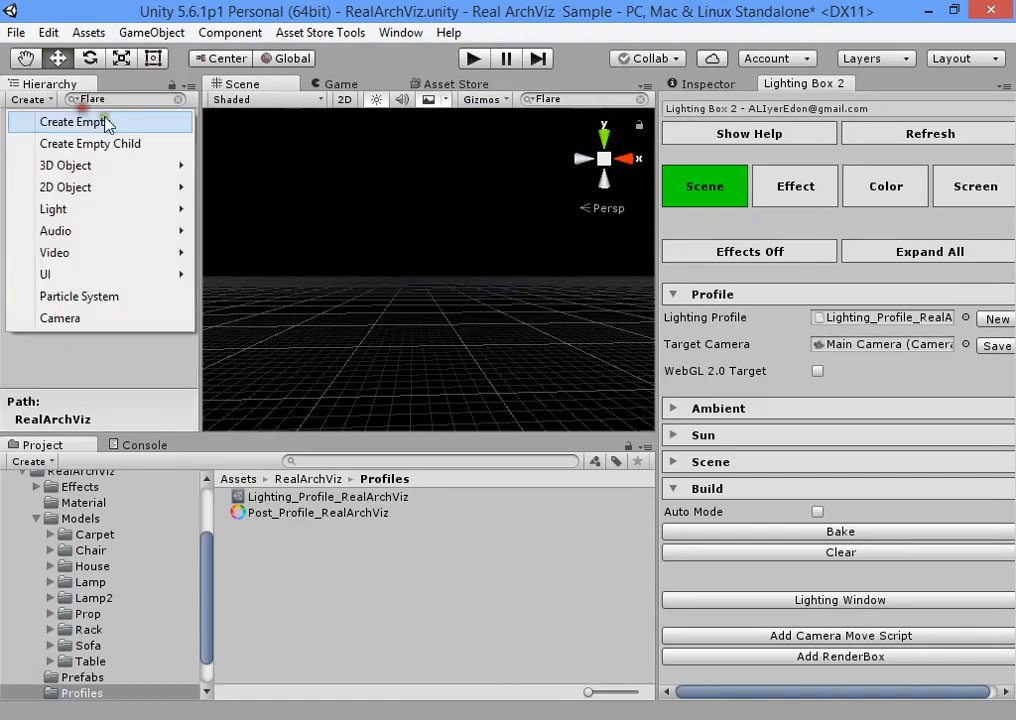
click(112, 102)
drag(104, 101, 37, 93)
key(BackSpace)
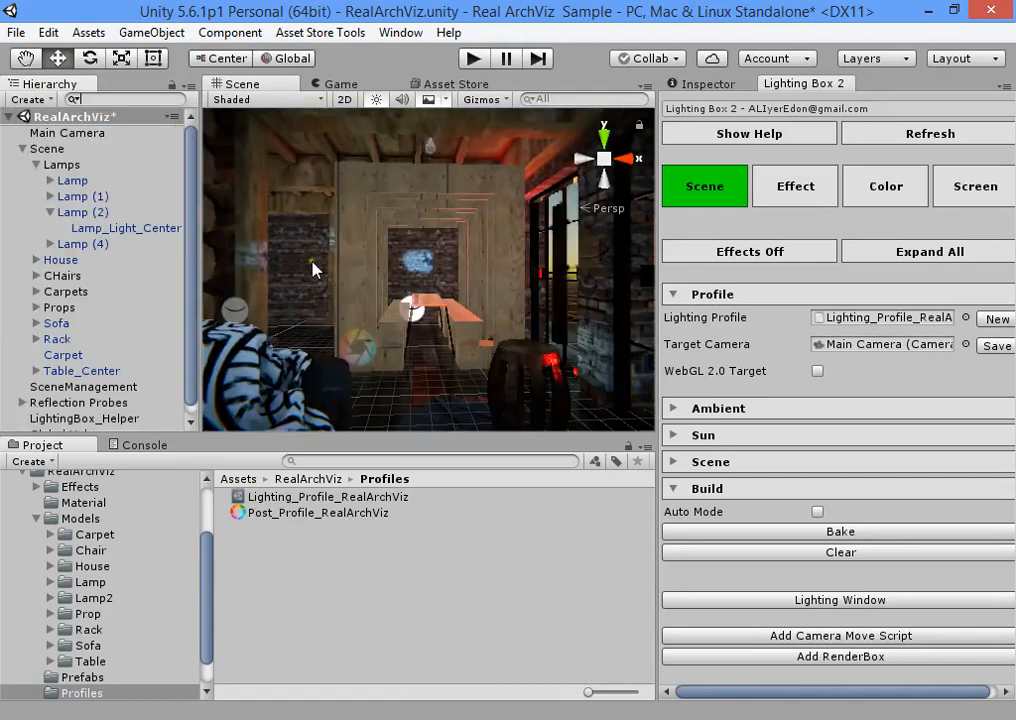
- Select the Table mesh inside the house and change the shader of its Light material to Standard
right_drag(315, 266, 766, 306)
right_drag(490, 322, 410, 316)
click(410, 316)
click(414, 314)
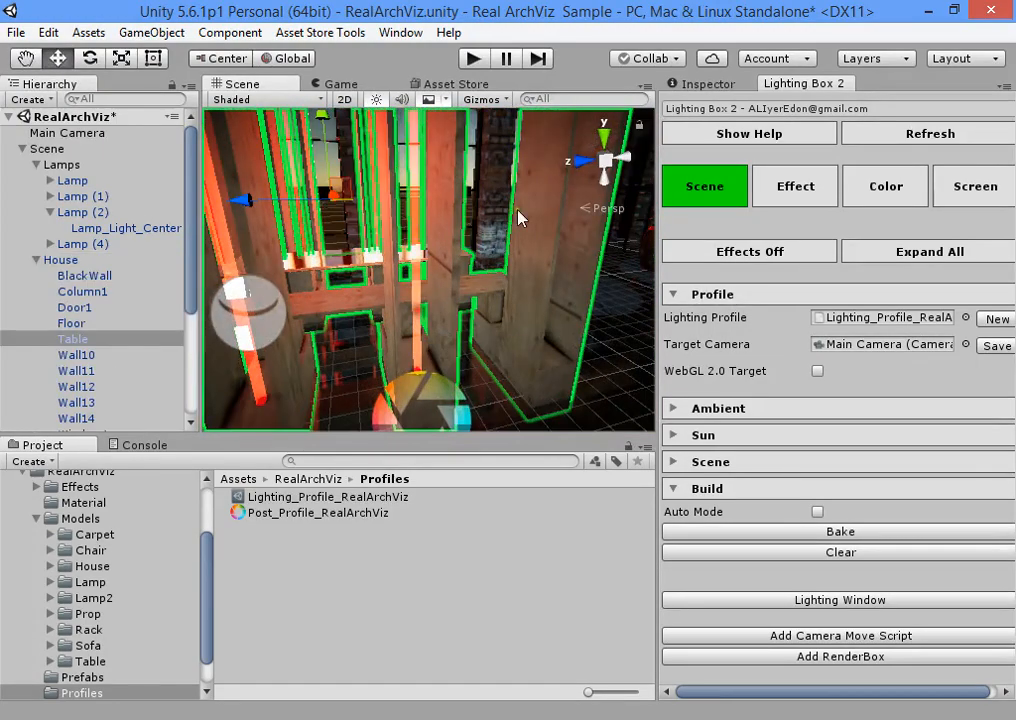
click(712, 84)
click(740, 458)
click(792, 473)
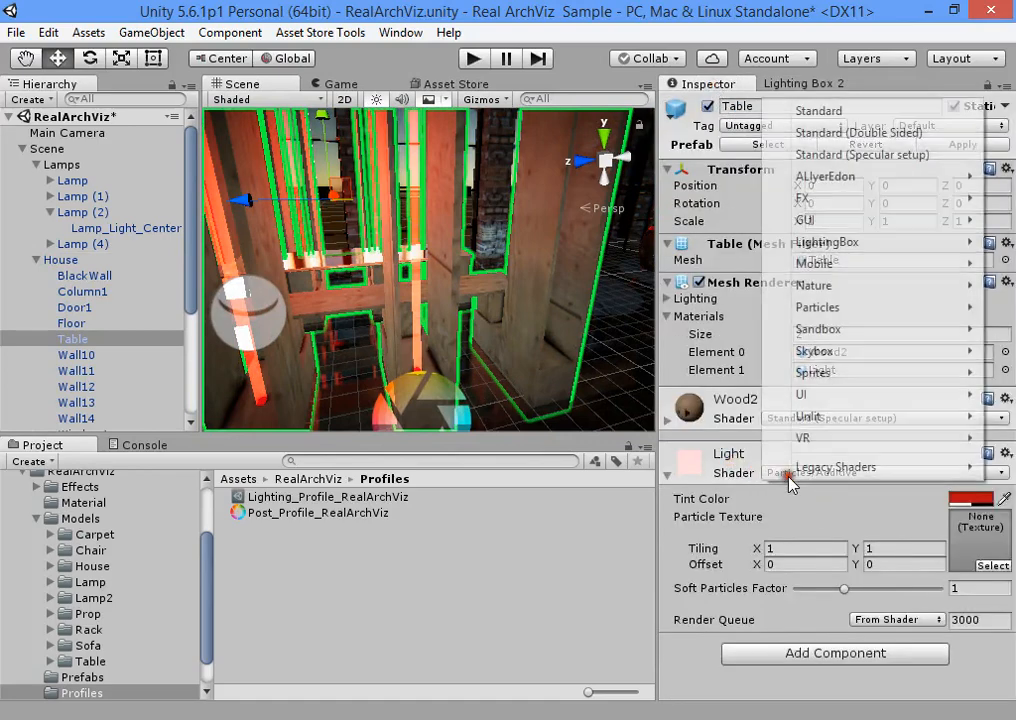
click(830, 108)
scroll(827, 380, down, 6)
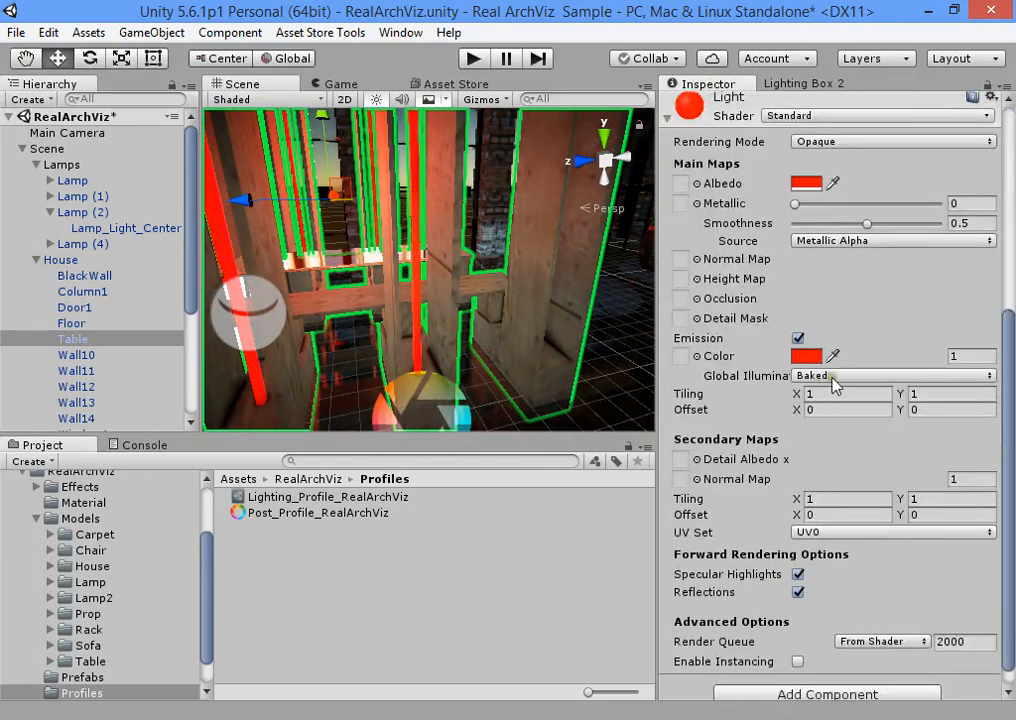
drag(915, 357, 653, 378)
- Enable the Bloom effect in Lighting Box 2 and strengthen it slightly
click(805, 84)
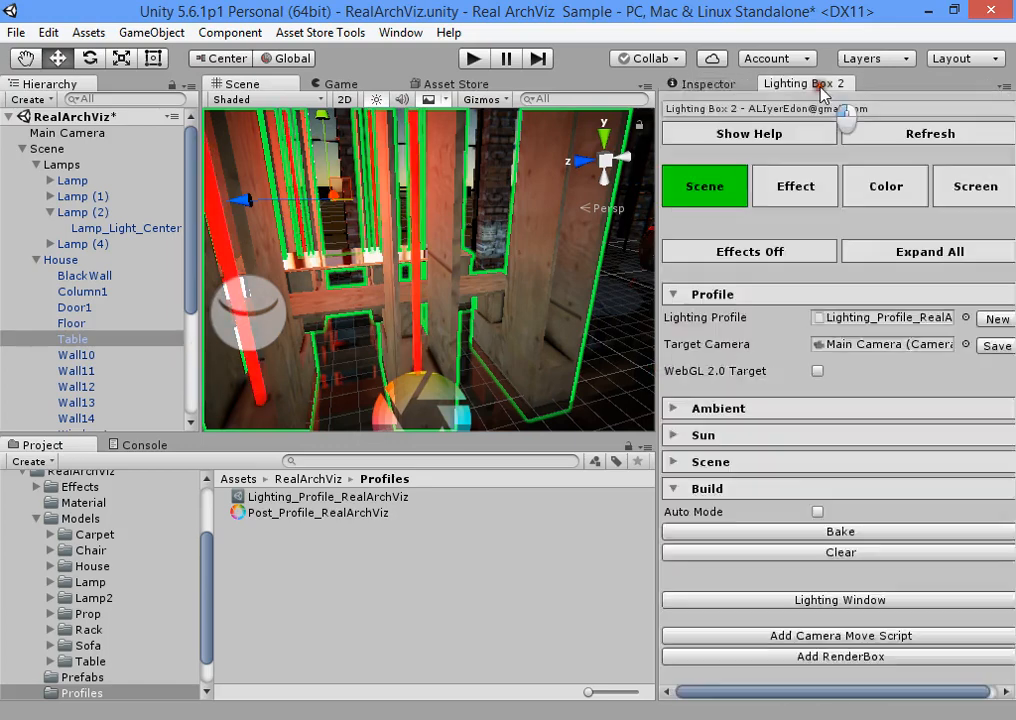
click(781, 190)
click(697, 428)
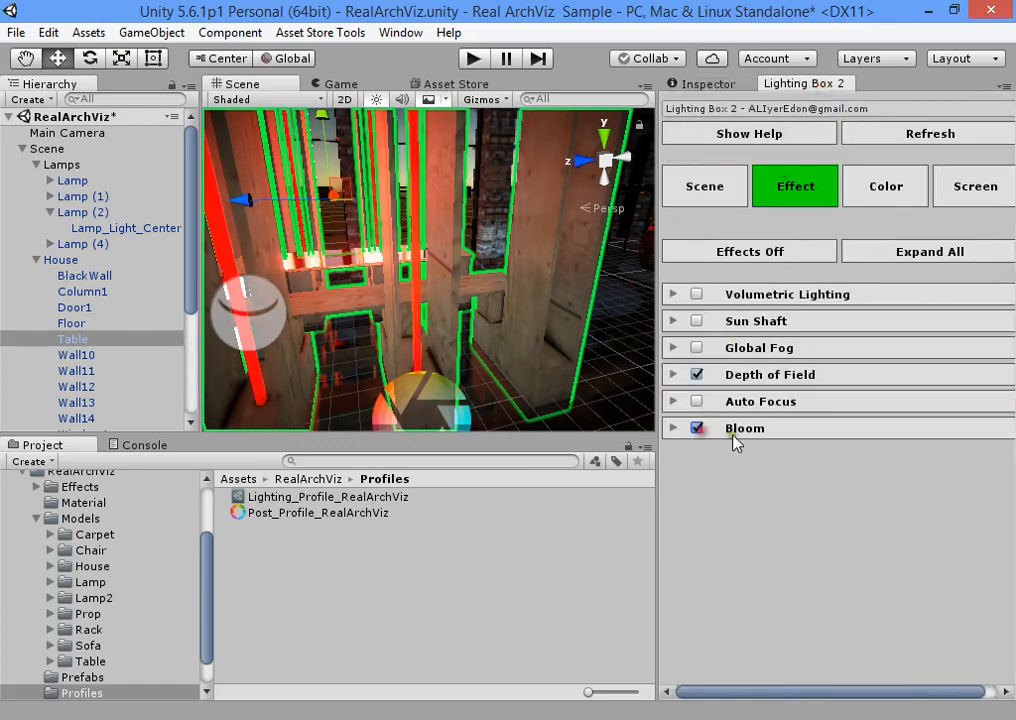
mouse_move(825, 452)
mouse_down()
mouse_move(880, 451)
mouse_move(842, 453)
mouse_up()
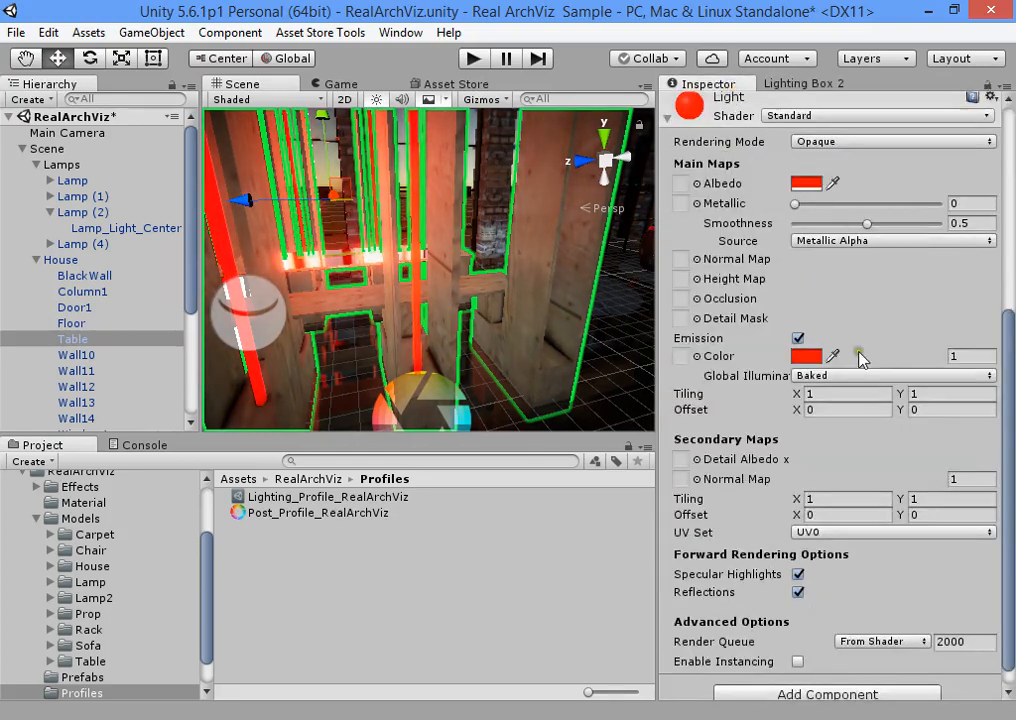
- Raise the emission brightness of the Table's Light material to about 5.24, keeping its red color
drag(893, 360, 547, 290)
right_drag(547, 288, 467, 299)
scroll(449, 332, down, 4)
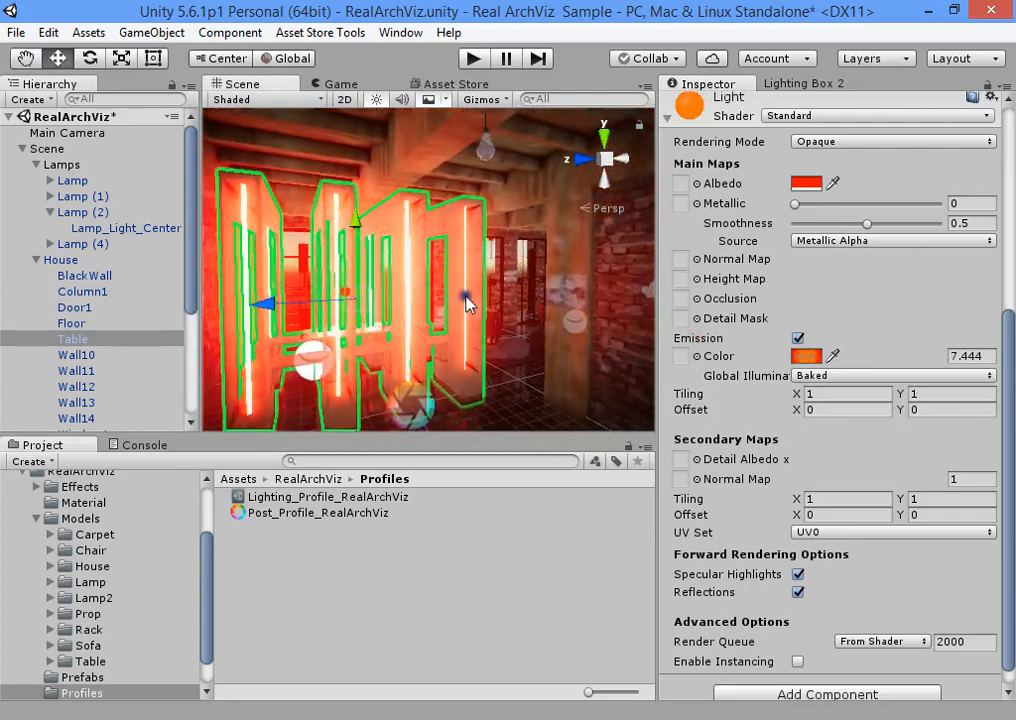
click(807, 356)
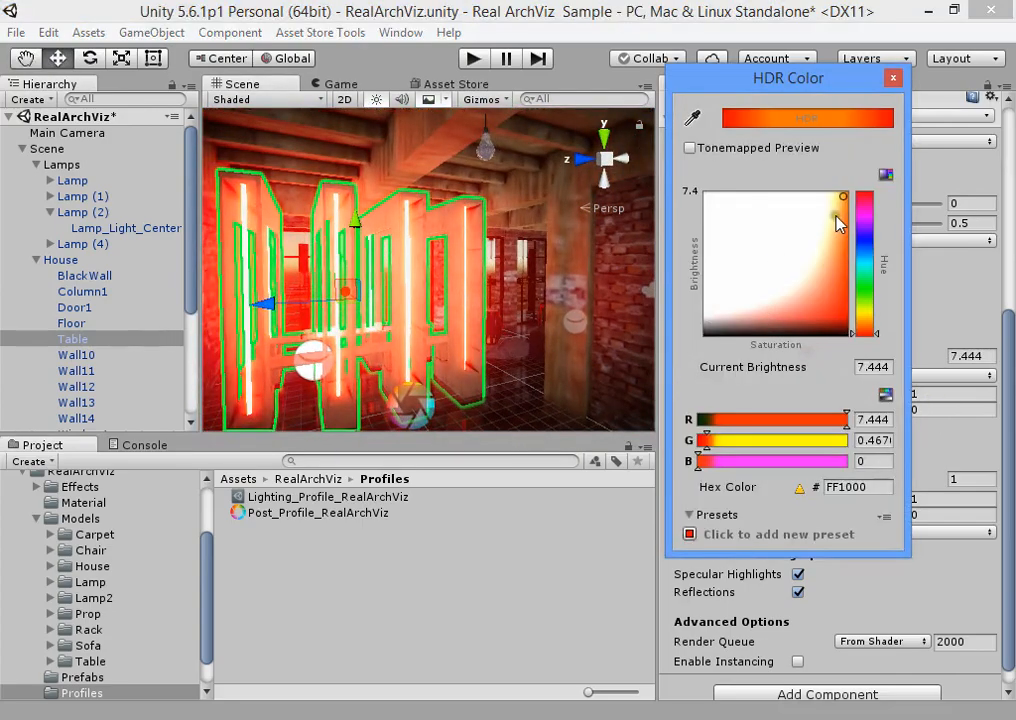
click(483, 290)
right_drag(483, 290, 620, 295)
drag(916, 363, 617, 366)
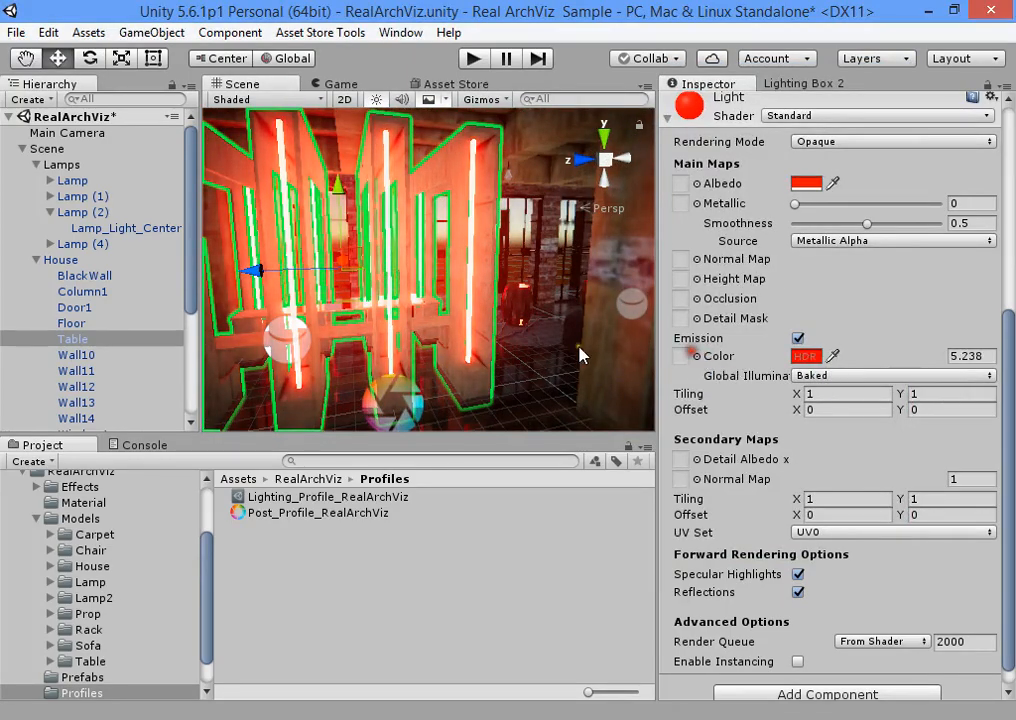
- Frame the Window4 object from outside the house and add a Spotlight to the scene
right_drag(583, 354, 424, 287)
click(424, 287)
click(480, 252)
key(f)
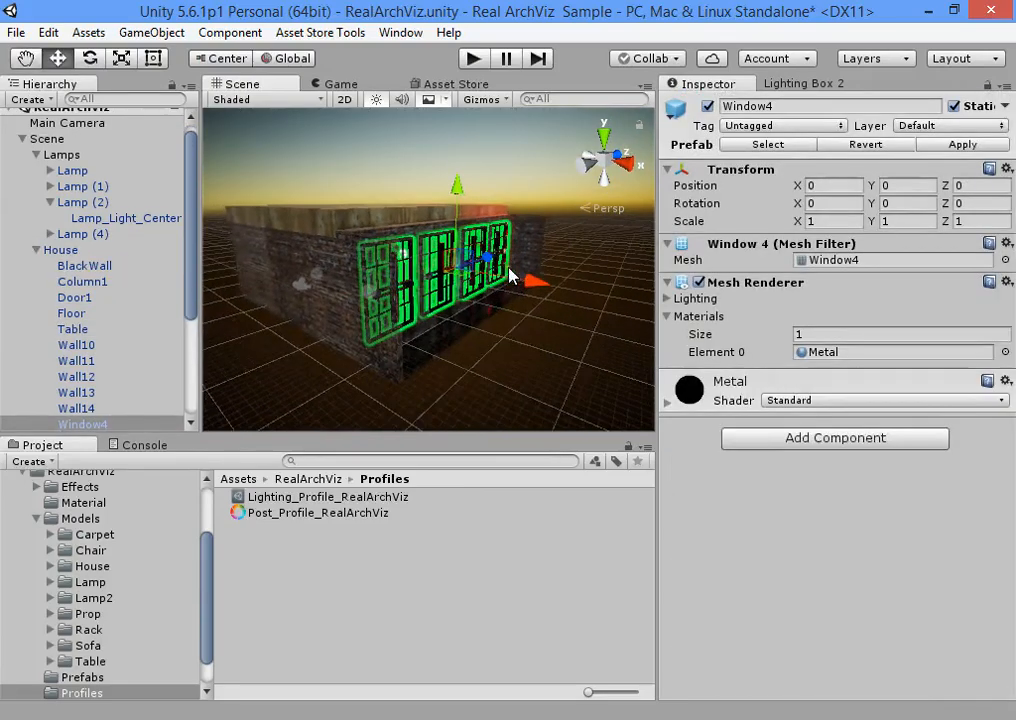
click(230, 32)
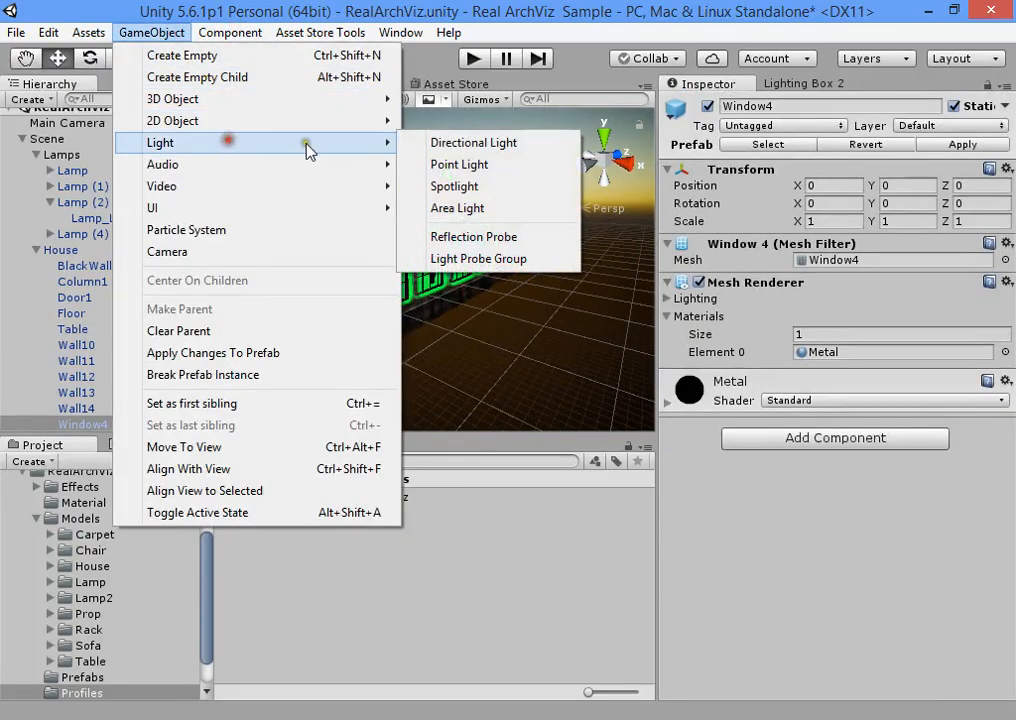
click(262, 141)
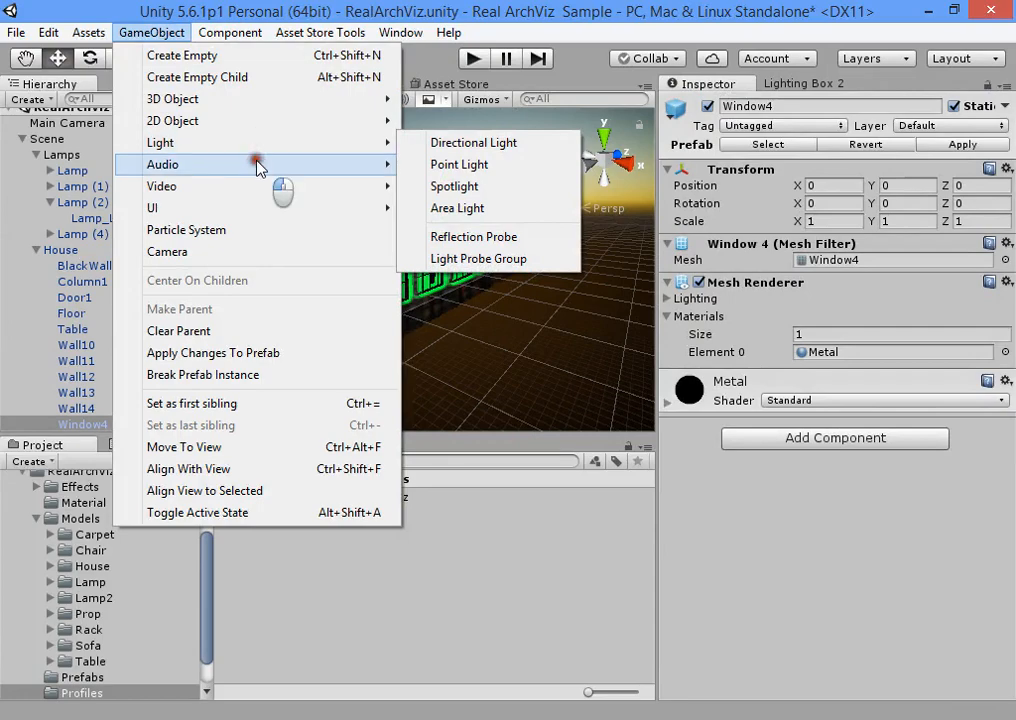
mouse_move(271, 128)
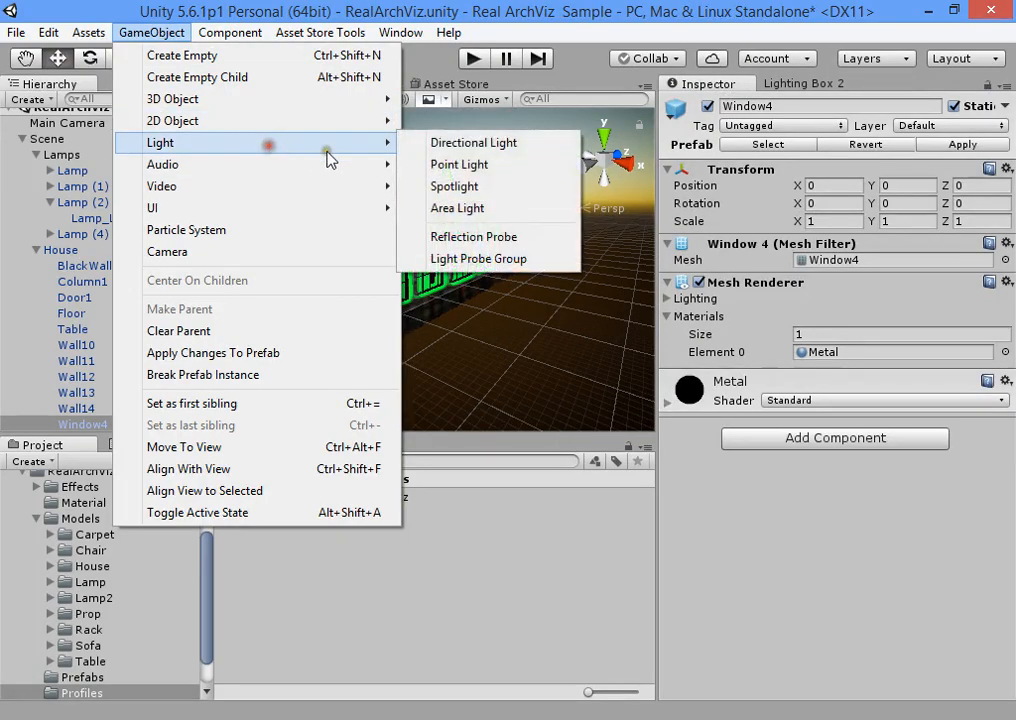
click(452, 249)
- Move the spotlight in front of the first window, at about X 19.4, Y 9.69, Z -27.91
right_drag(481, 253, 460, 306)
drag(456, 294, 414, 420)
right_drag(414, 420, 401, 317)
drag(401, 320, 370, 160)
right_drag(370, 160, 432, 314)
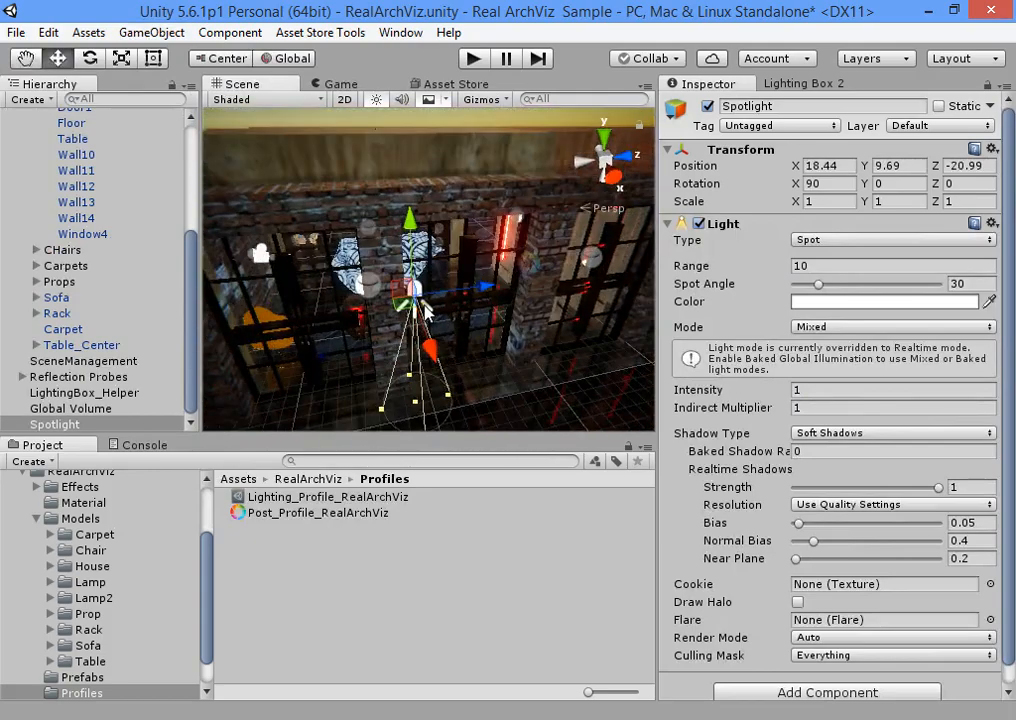
drag(402, 298, 280, 325)
right_drag(280, 325, 650, 211)
scroll(650, 211, down, 3)
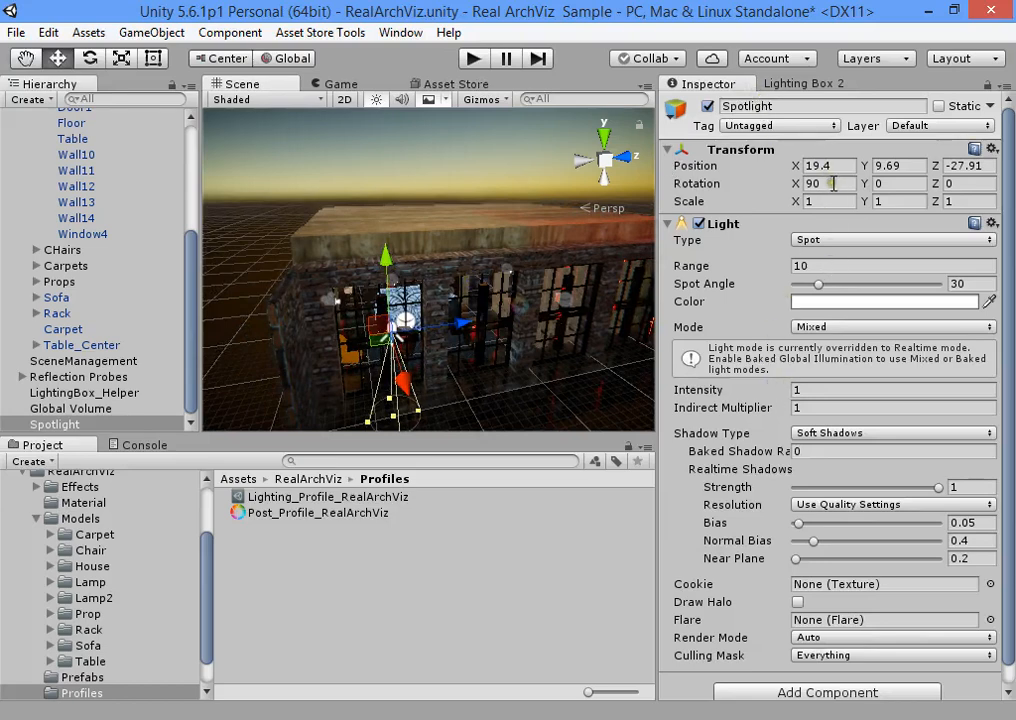
- Try aiming the spotlight with rotation values of 90 on the Z and Y axes, resetting both to 0
text(0)
key(BackSpace)
text(90)
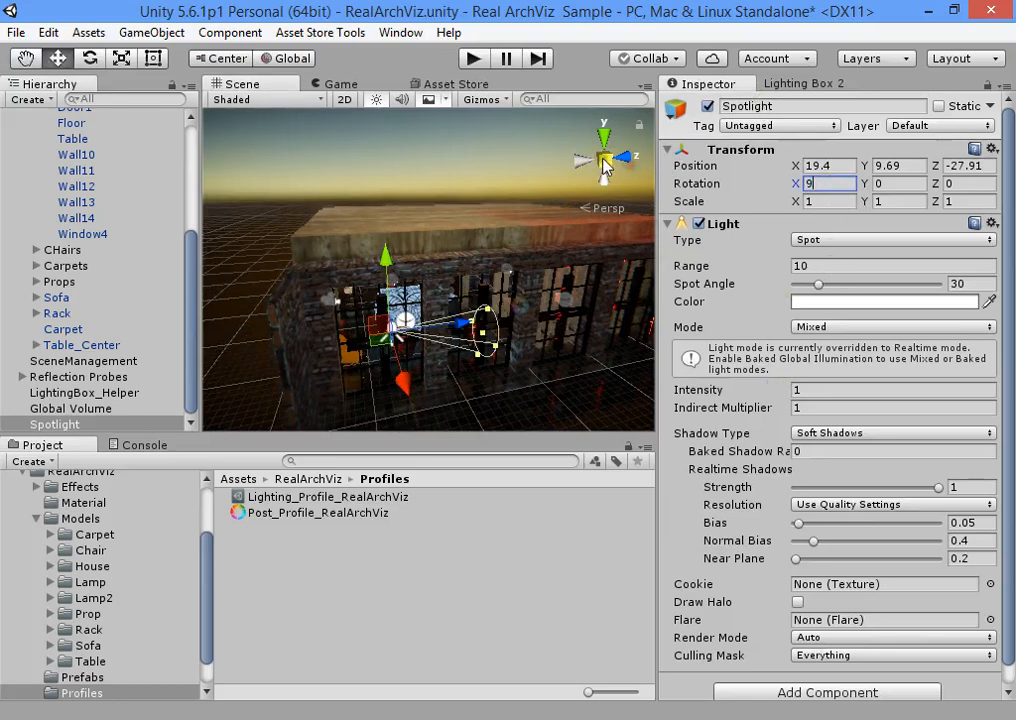
click(965, 184)
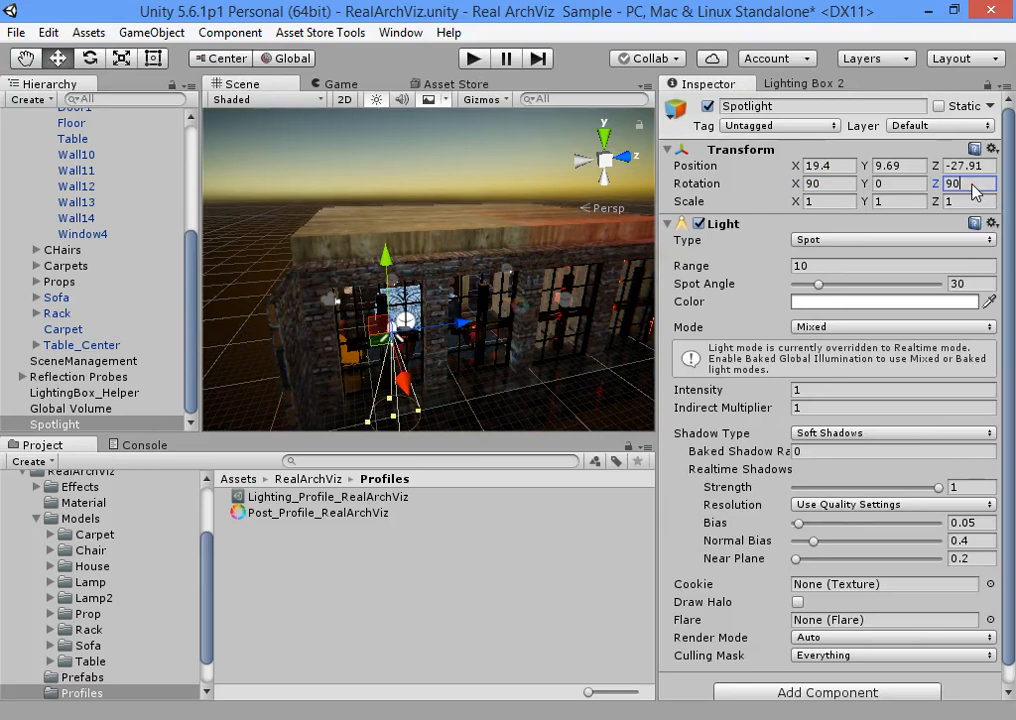
click(900, 184)
text(90)
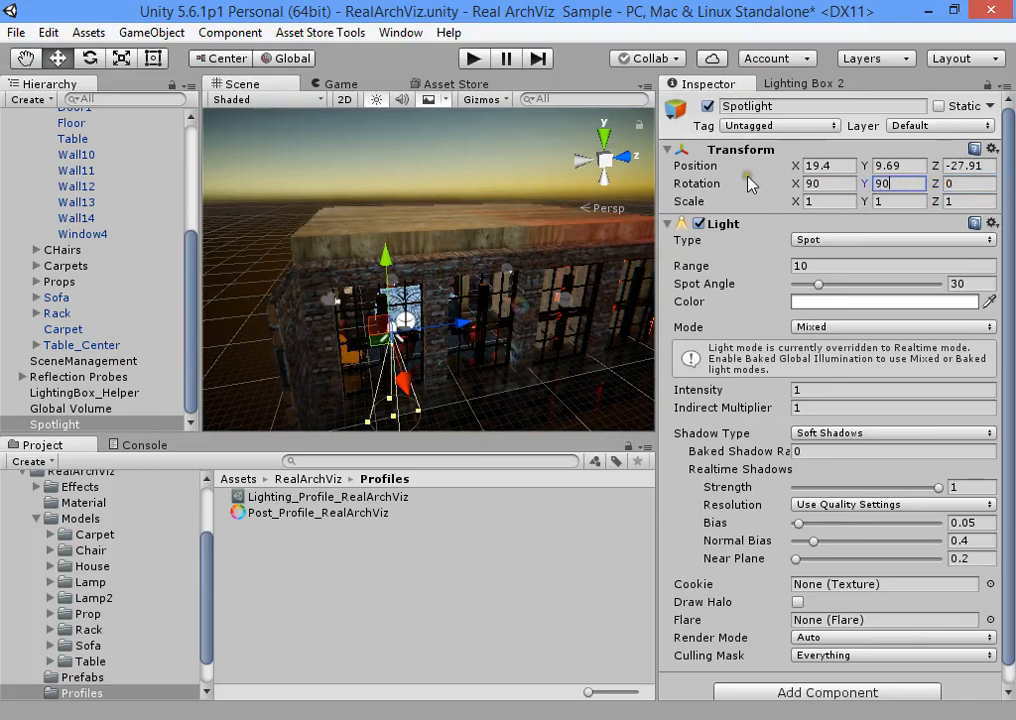
drag(891, 182, 779, 176)
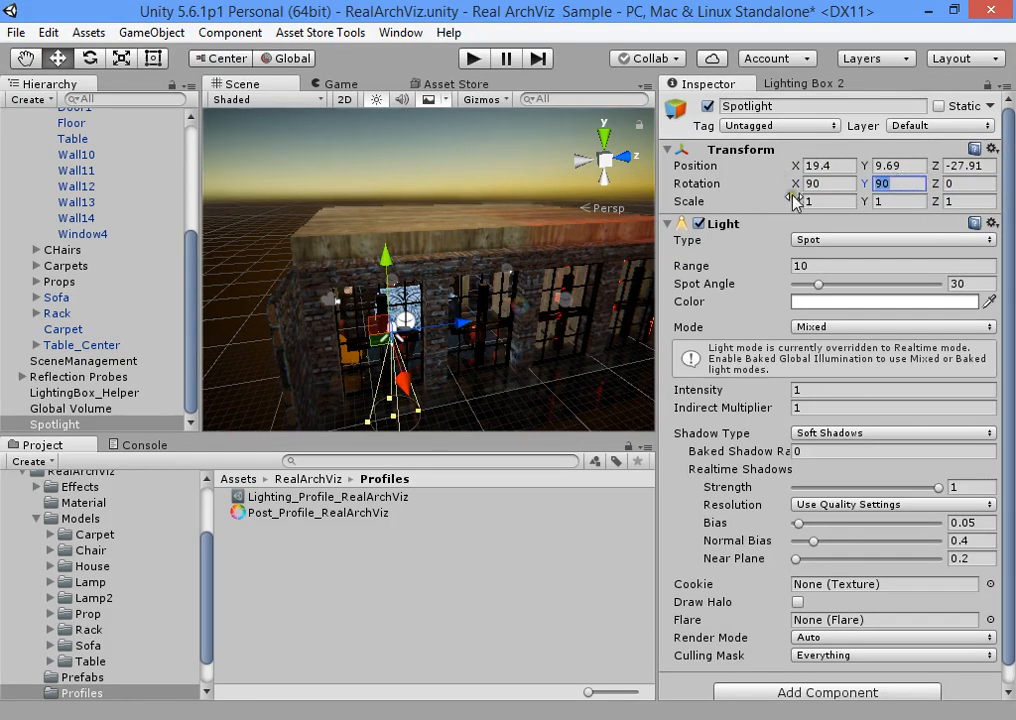
text(0)
click(760, 184)
- Rotate the spotlight to face into the room and set its X rotation to 180
key(e)
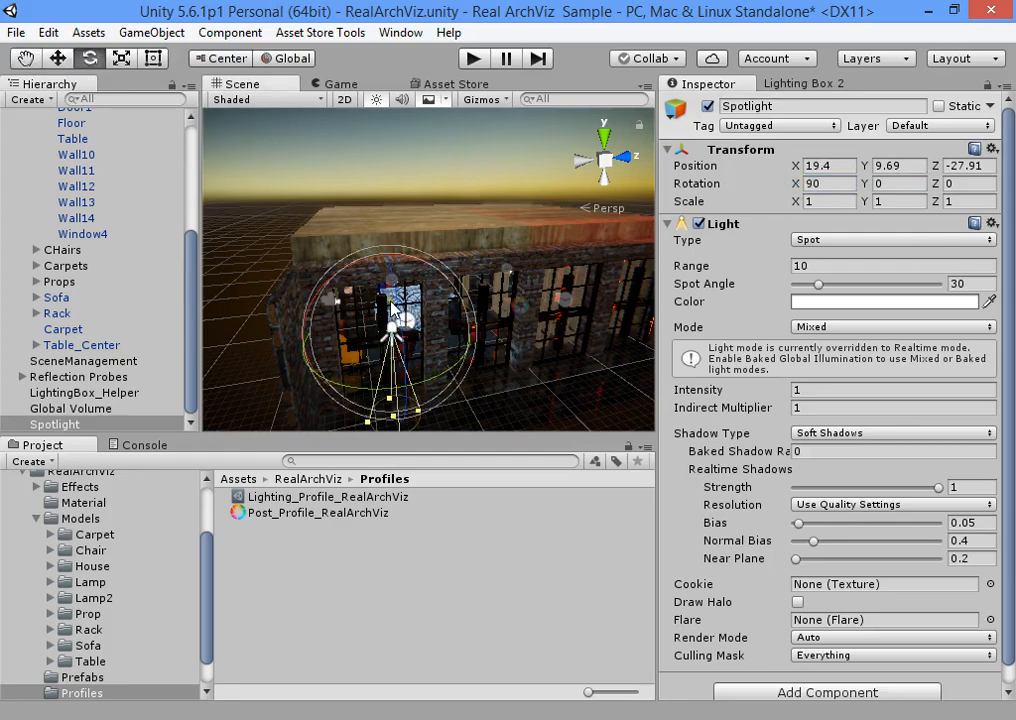
drag(388, 300, 410, 530)
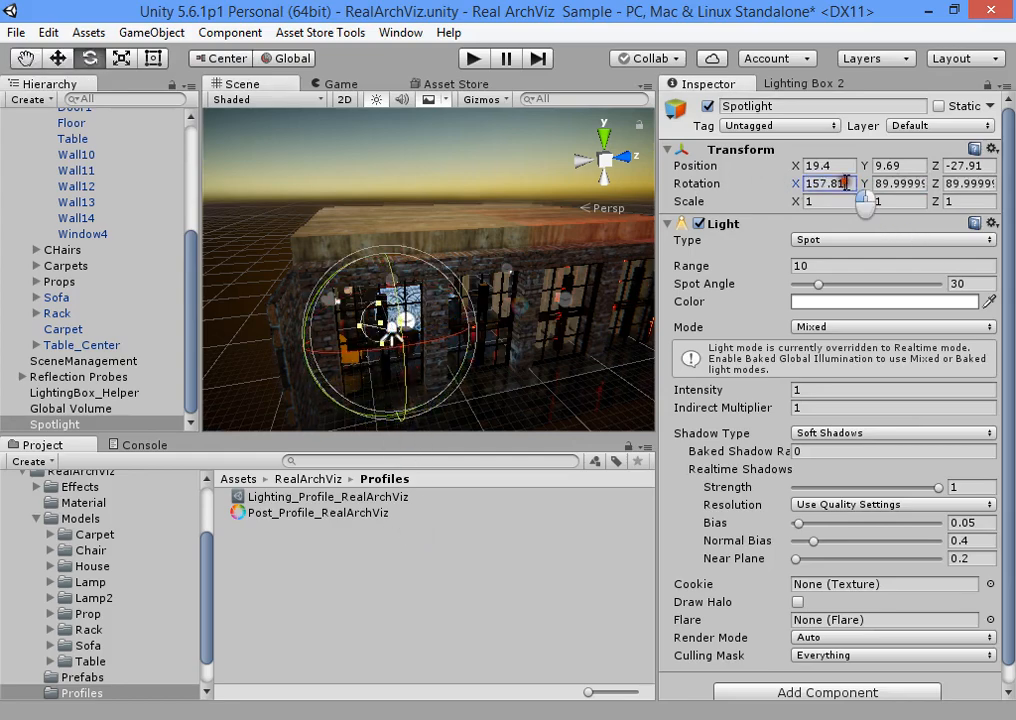
text(180)
alt+drag(500, 248, 478, 320)
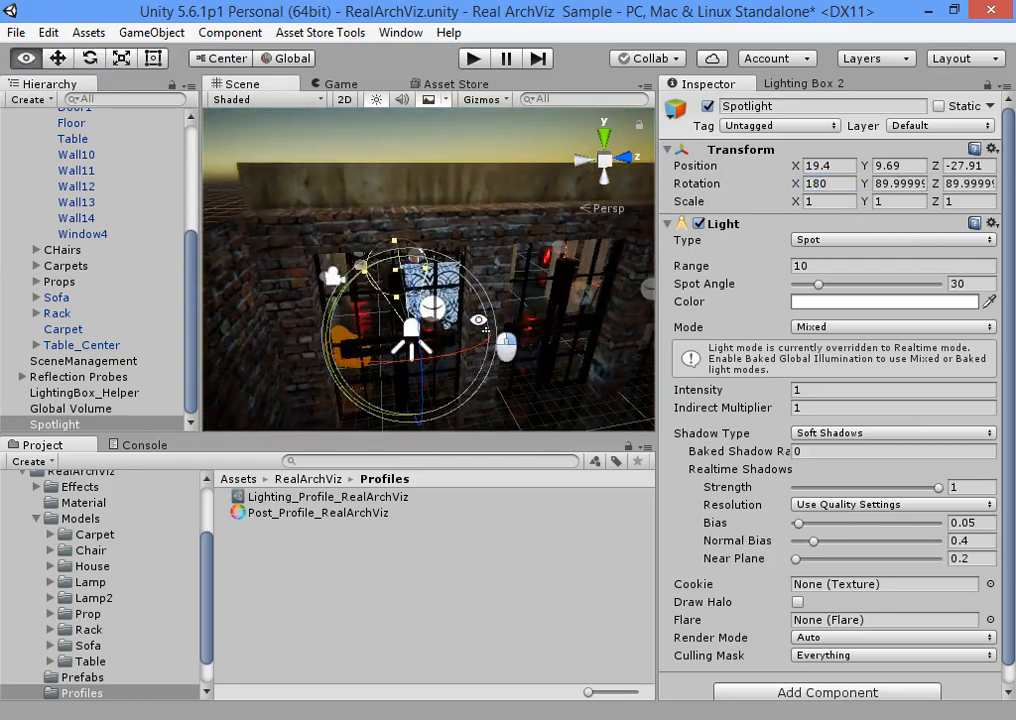
- Widen the spotlight's Spot Angle to 179 and lower the light to Y 8.44
drag(818, 284, 938, 284)
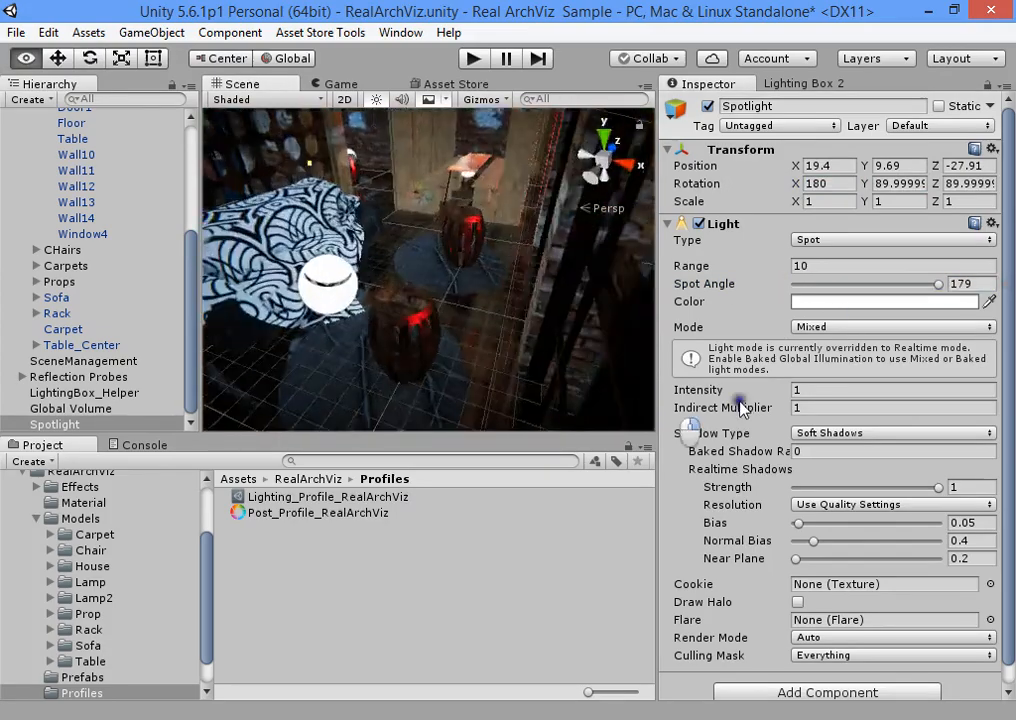
right_drag(740, 405, 476, 200)
key(w)
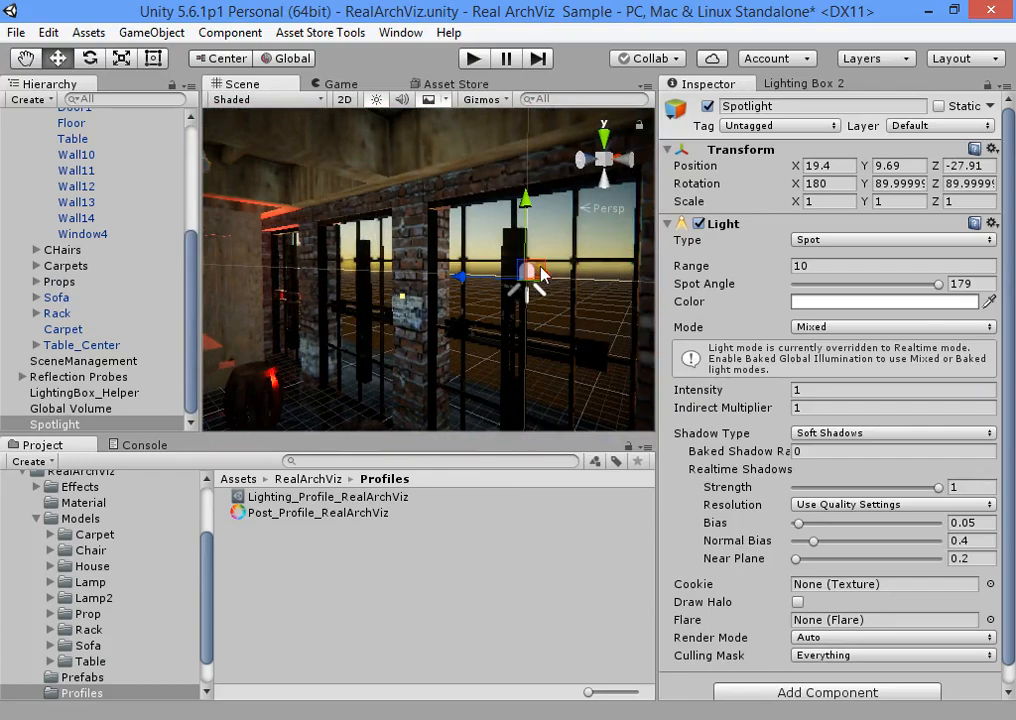
mouse_move(541, 275)
right_down()
mouse_move(600, 320)
mouse_move(746, 386)
mouse_move(710, 336)
mouse_move(858, 286)
mouse_move(558, 277)
right_up()
drag(464, 244, 455, 267)
- Adjust the spotlight's Range to about 23.72 so it reaches across the room
right_drag(456, 270, 790, 283)
drag(740, 263, 383, 350)
drag(327, 314, 256, 300)
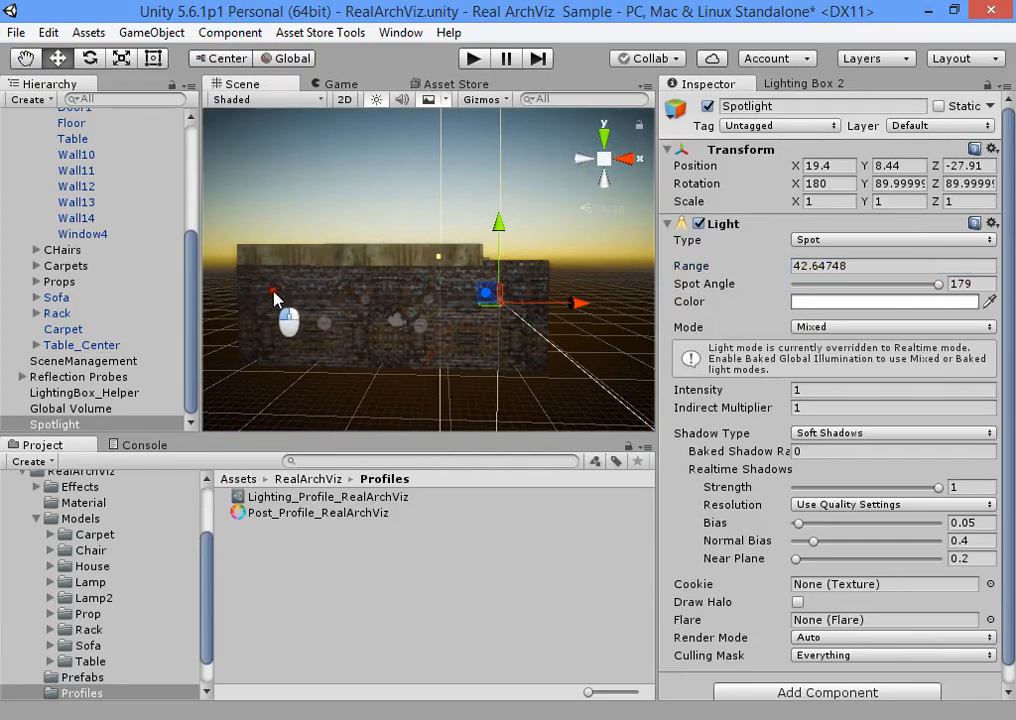
right_drag(305, 340, 333, 298)
drag(331, 292, 485, 301)
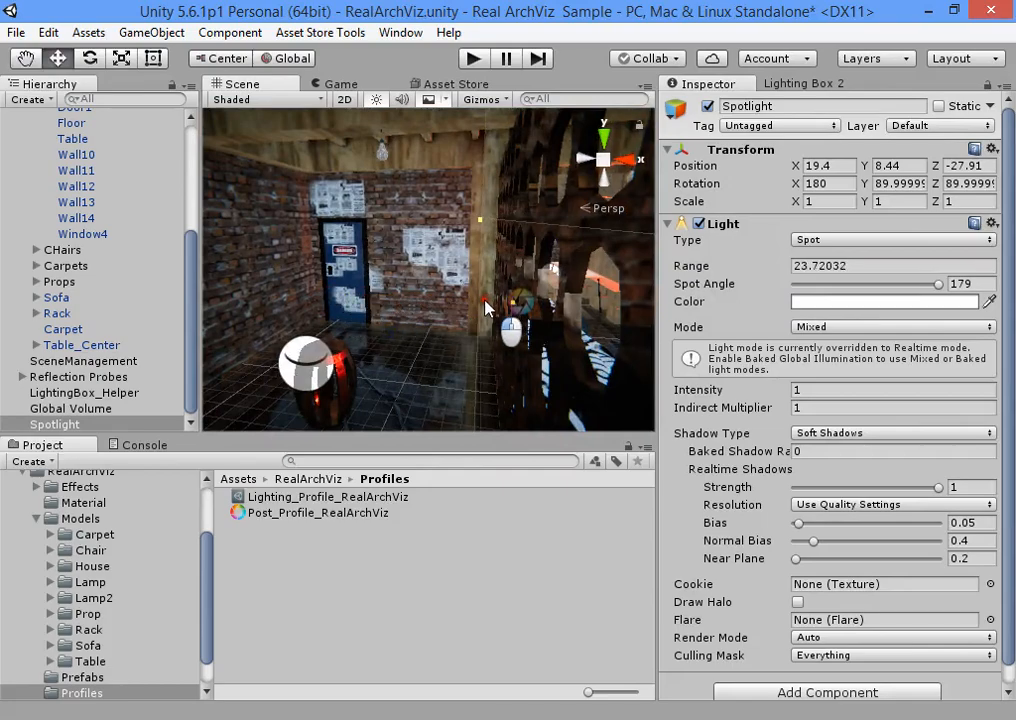
right_drag(485, 301, 455, 280)
- Duplicate the spotlight three times along the Z axis, one copy per remaining window, with the last two at about Z -4.9 and 6
key(ctrl+d)
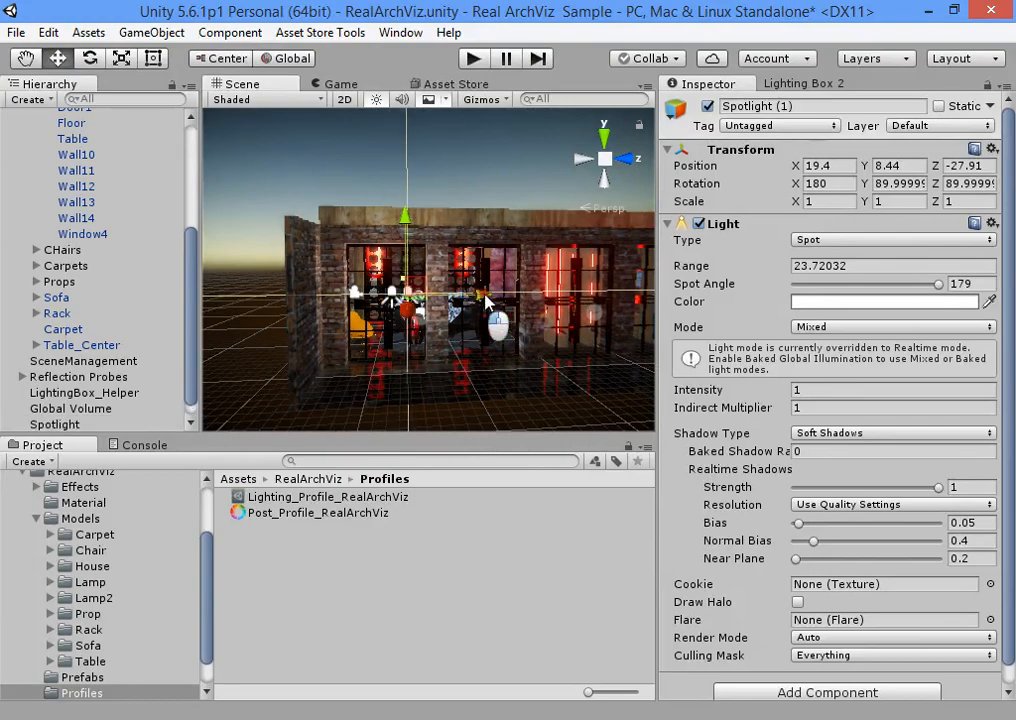
drag(470, 296, 505, 298)
right_drag(505, 298, 483, 305)
key(ctrl+d)
drag(483, 305, 479, 297)
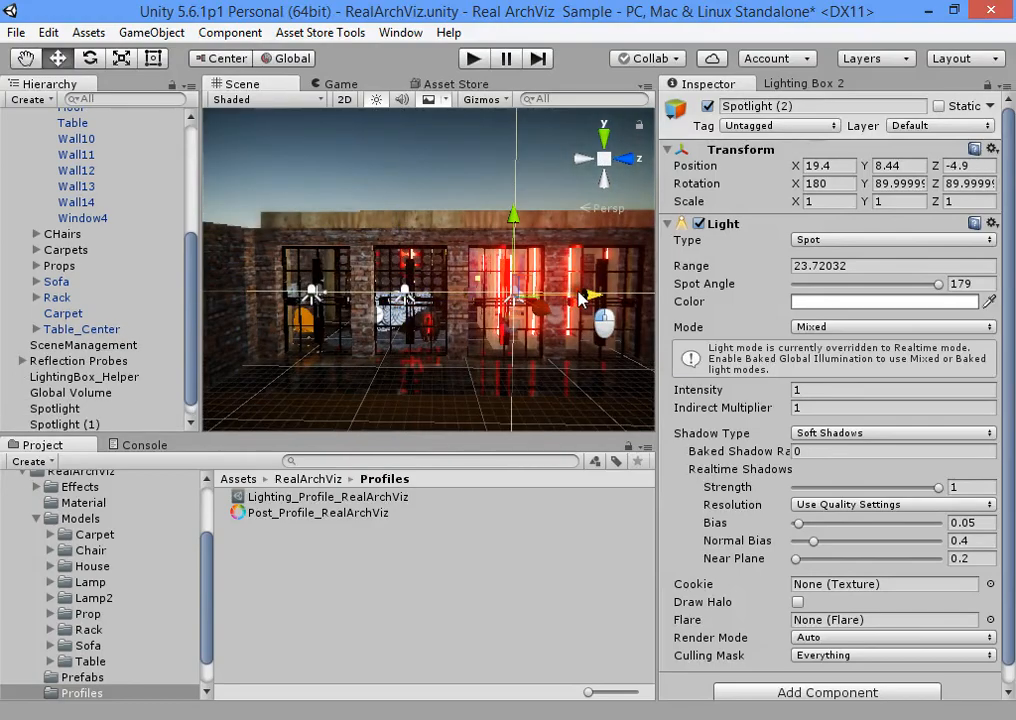
mouse_move(479, 297)
right_down()
mouse_move(603, 347)
mouse_move(476, 297)
right_up()
key(ctrl+d)
drag(476, 297, 535, 316)
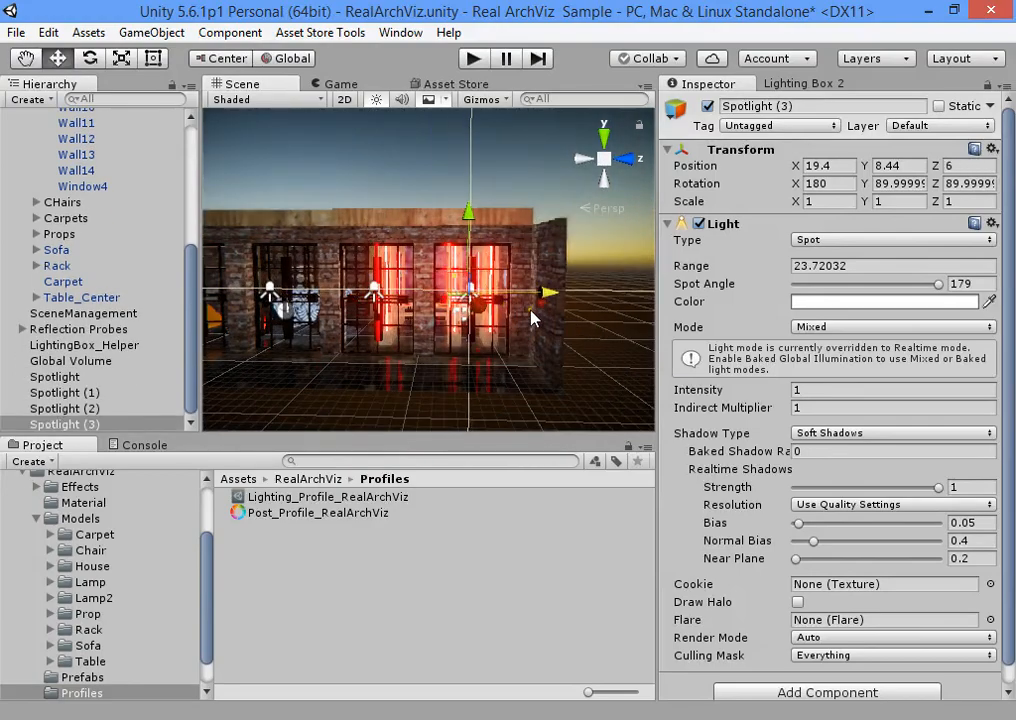
right_drag(535, 316, 425, 278)
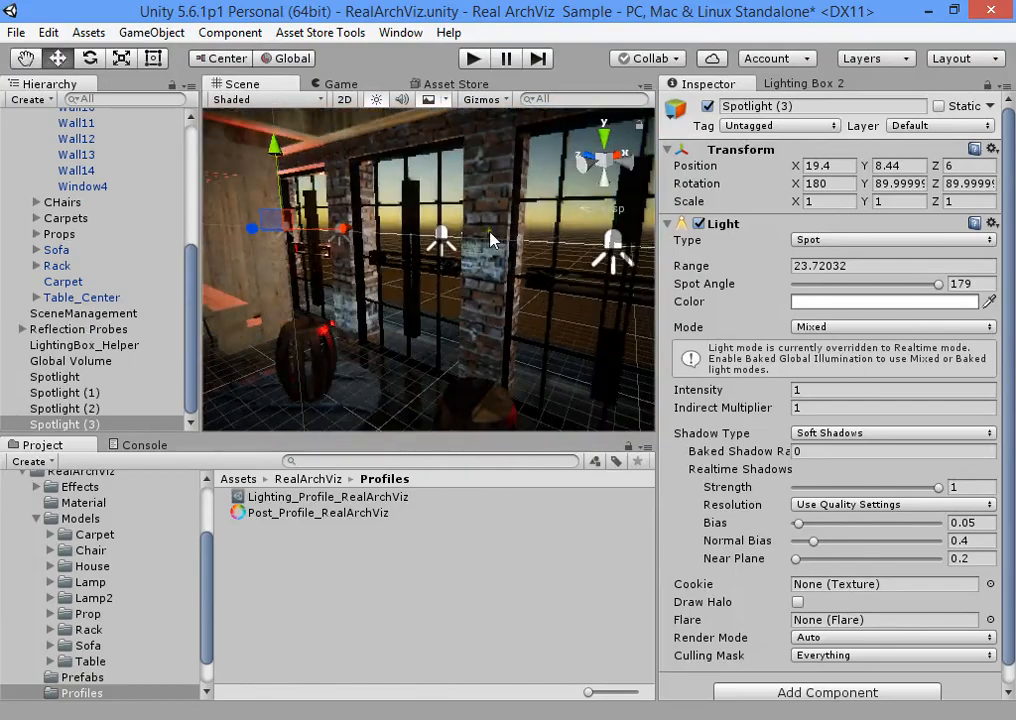
mouse_move(490, 238)
right_down()
mouse_move(465, 330)
mouse_move(490, 302)
mouse_move(553, 273)
mouse_move(525, 290)
mouse_move(490, 247)
right_up()
- Start a lighting bake from the Scene settings of Lighting Box 2
click(830, 85)
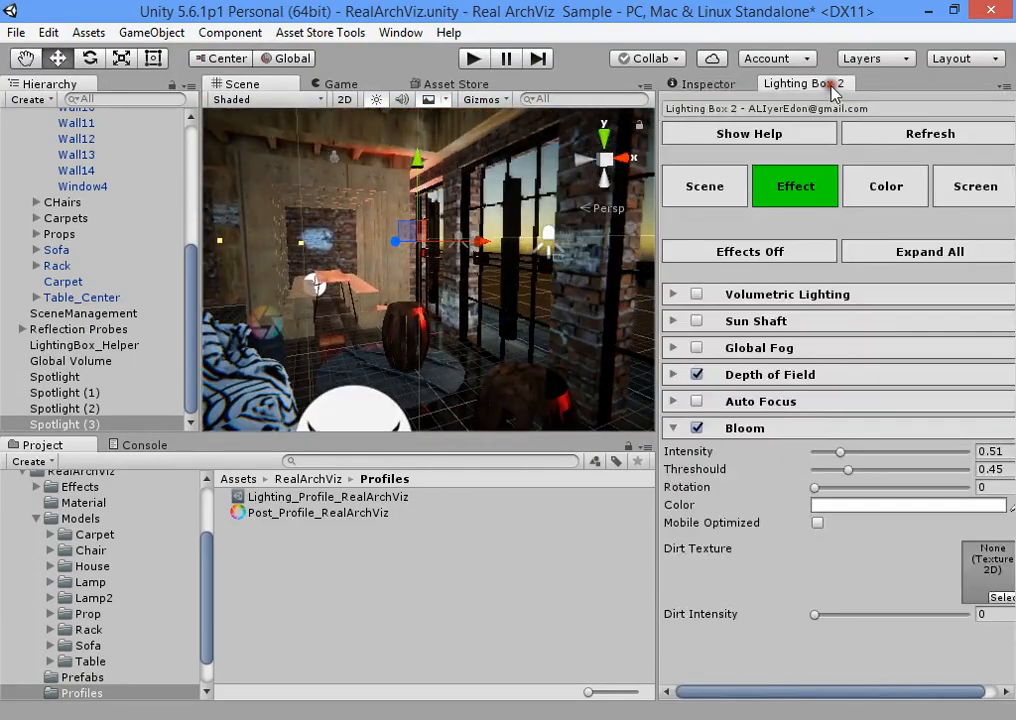
click(697, 188)
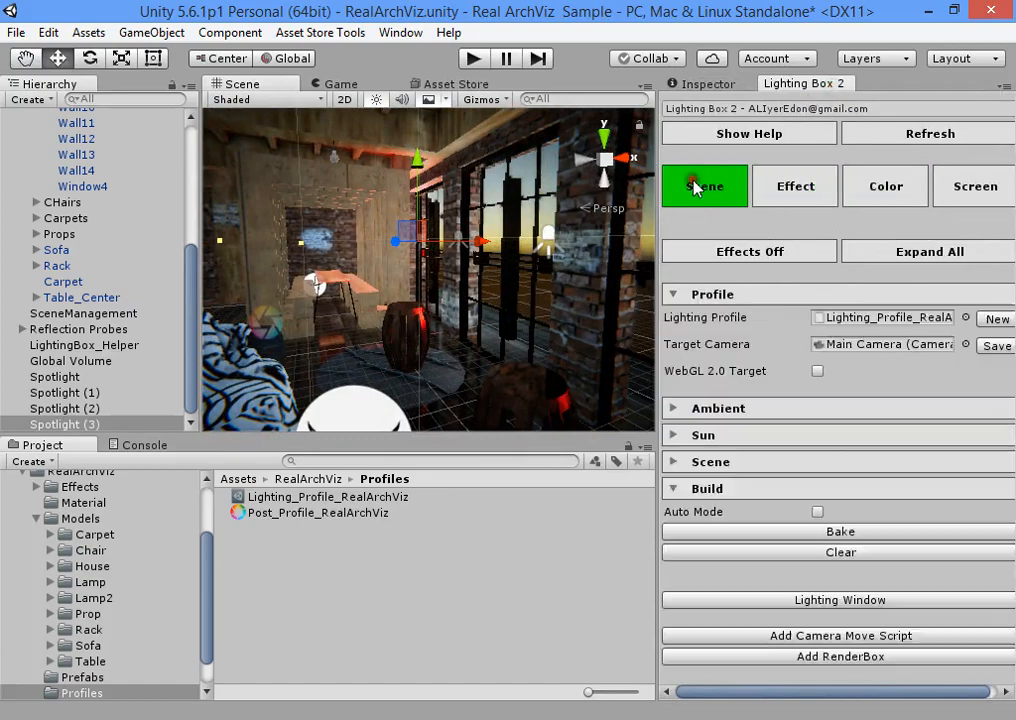
click(806, 535)
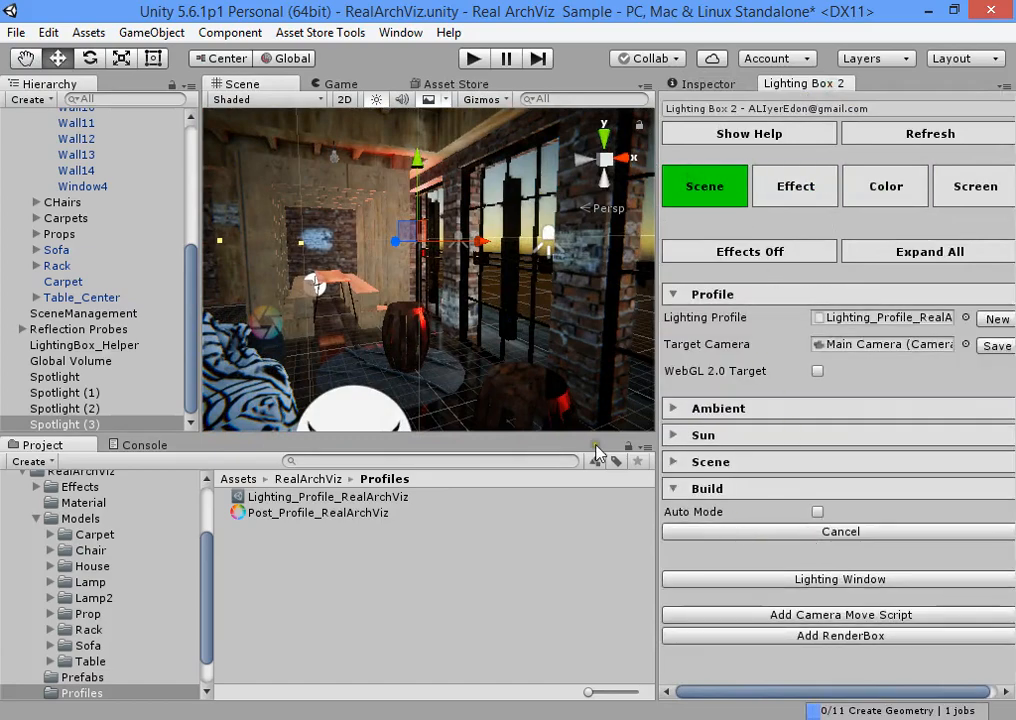
- Hide the light and reflection probe icons in the Scene view
right_drag(508, 311, 463, 329)
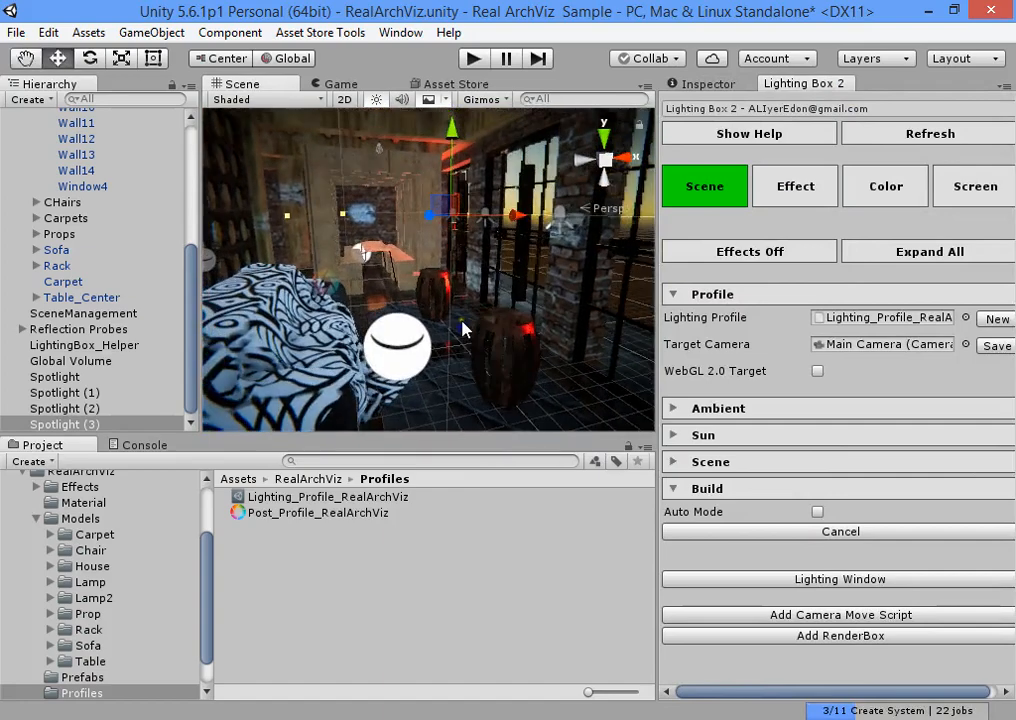
click(481, 101)
click(560, 288)
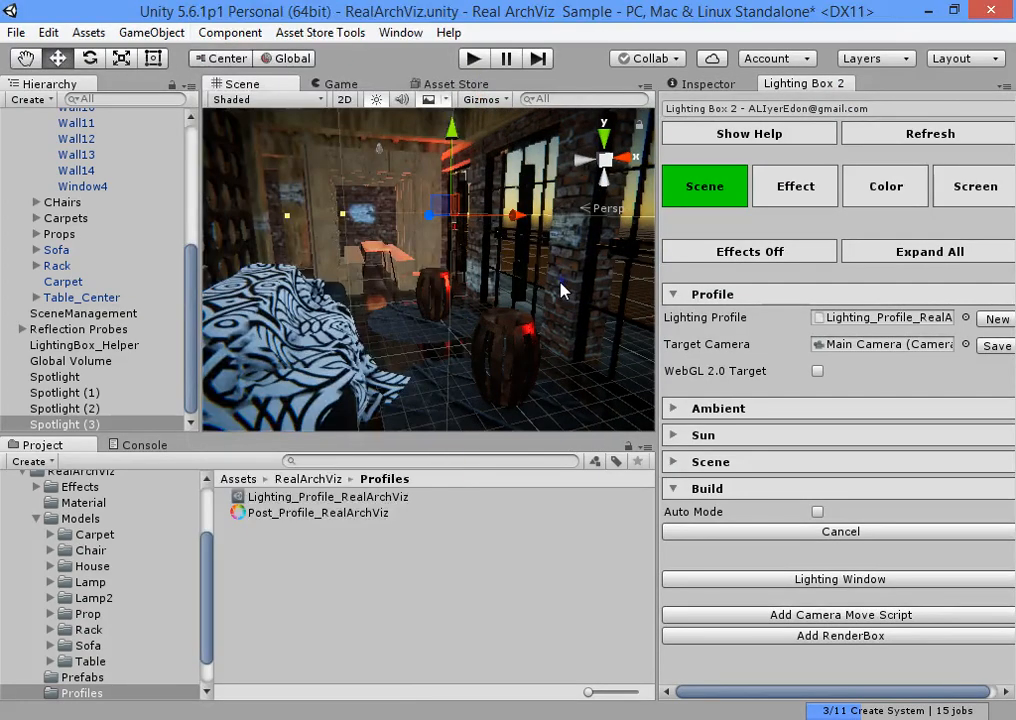
right_drag(465, 322, 452, 322)
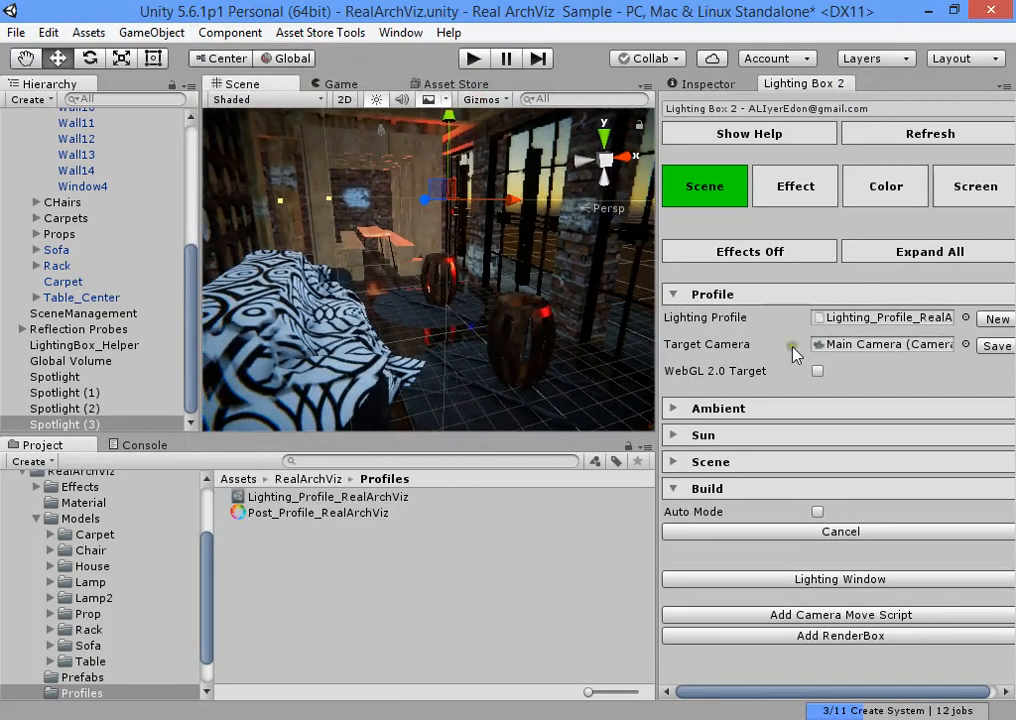
- Change the scene's Lighting Mode to Baked in Lighting Box 2
click(740, 463)
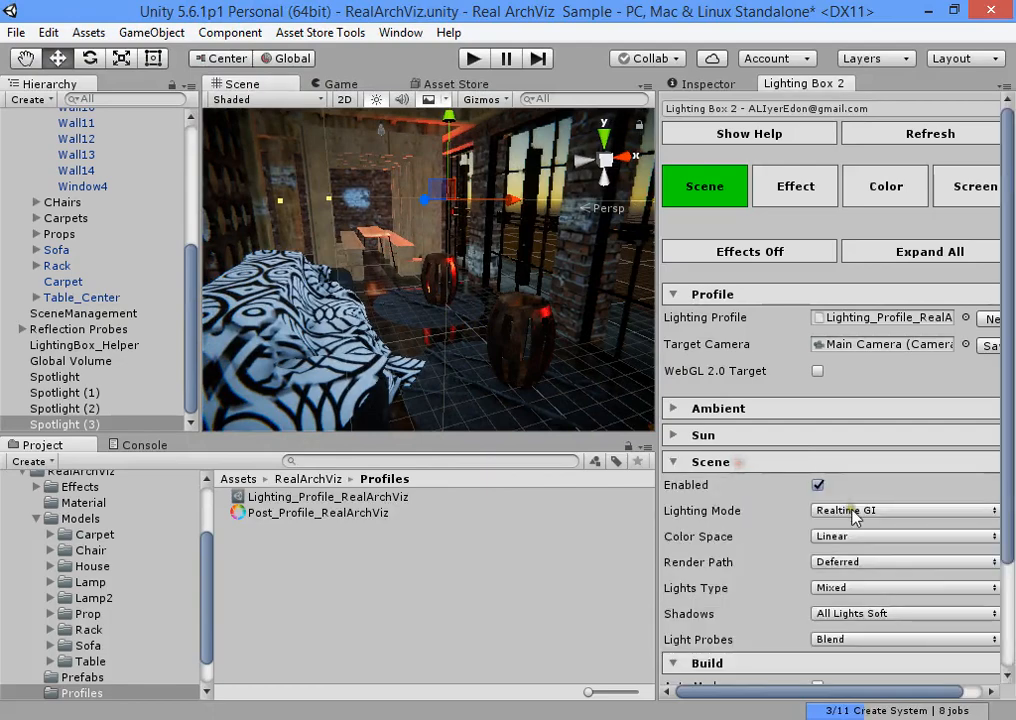
click(855, 511)
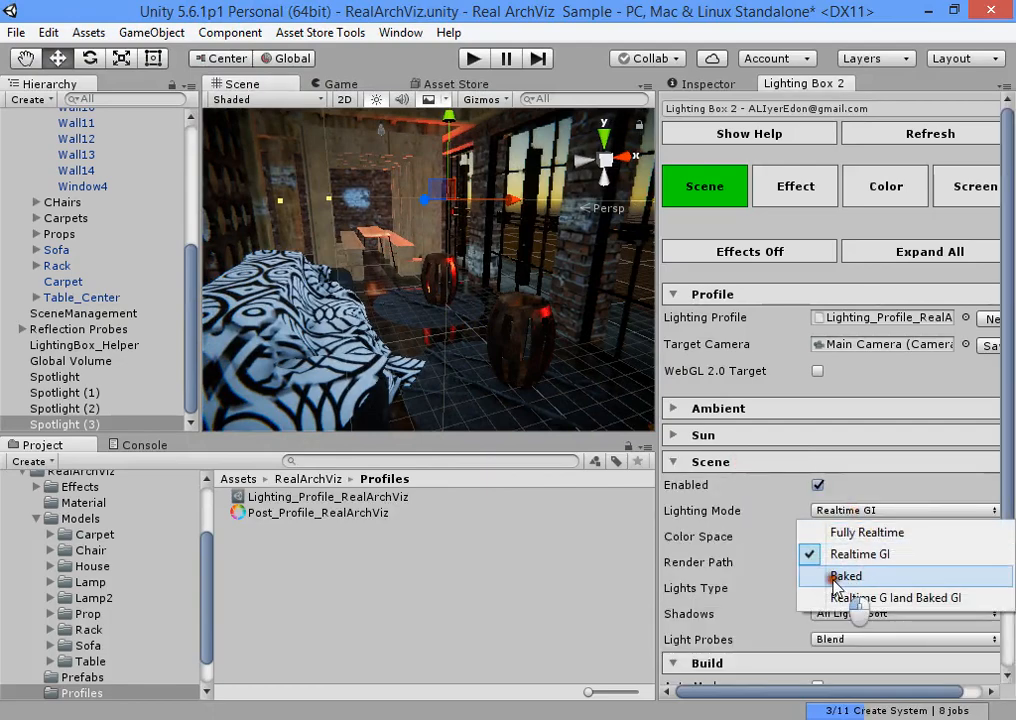
click(840, 577)
right_drag(454, 340, 442, 236)
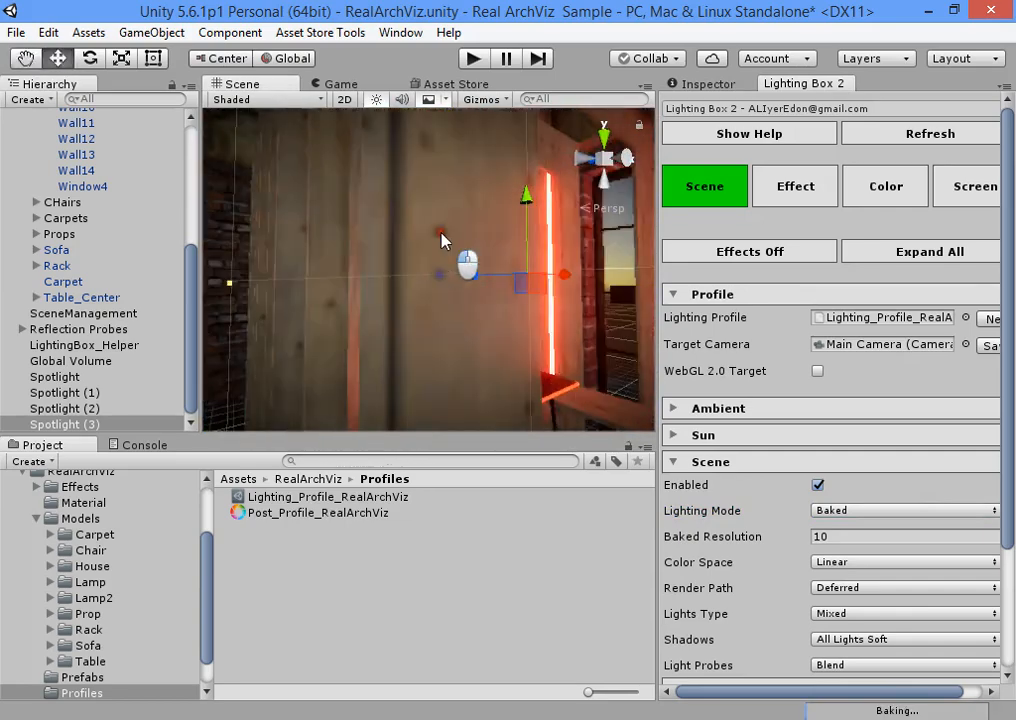
- Select the House's Table object in the scene and collapse its Light material settings
click(442, 236)
click(730, 85)
right_drag(470, 300, 503, 386)
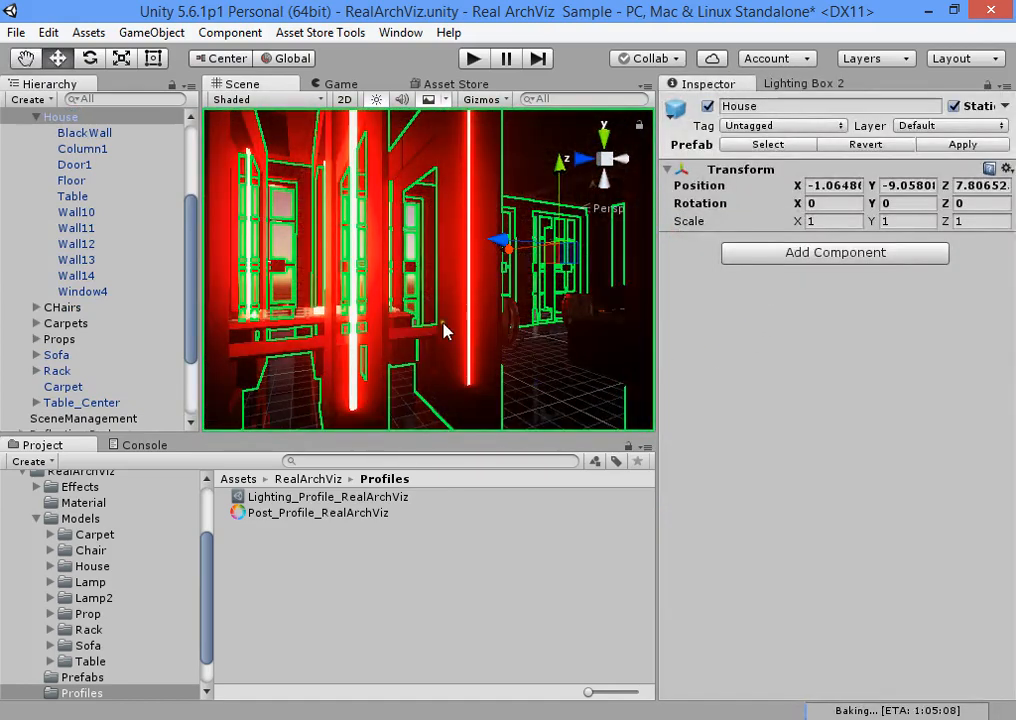
click(445, 330)
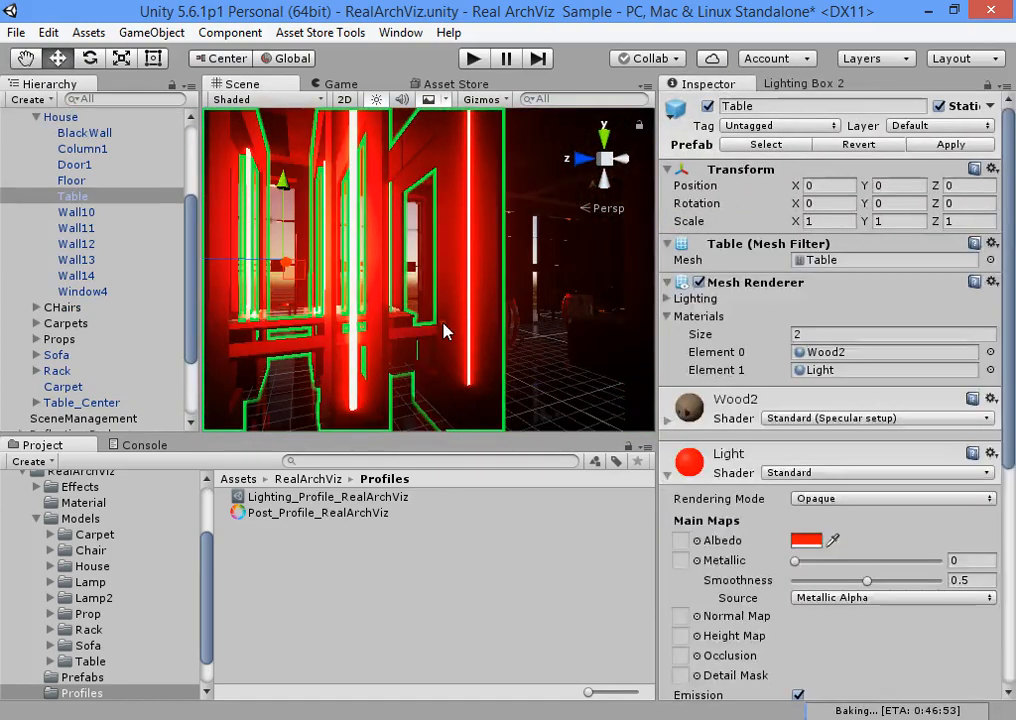
click(733, 458)
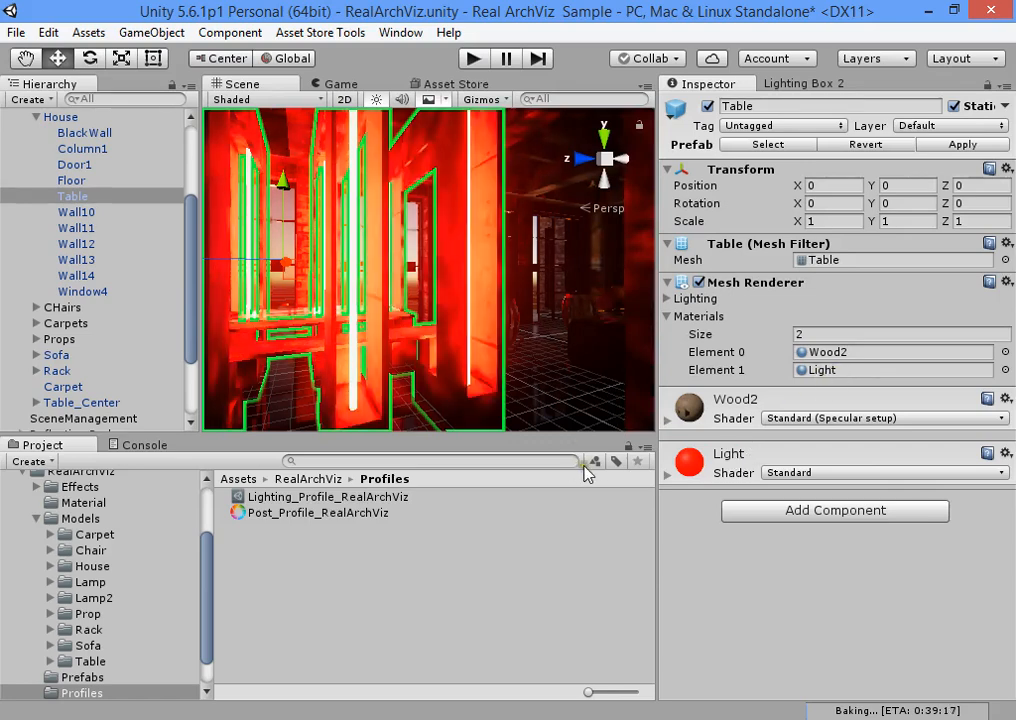
- Try selecting every material in the project by filtering the assets to the Material type
click(595, 461)
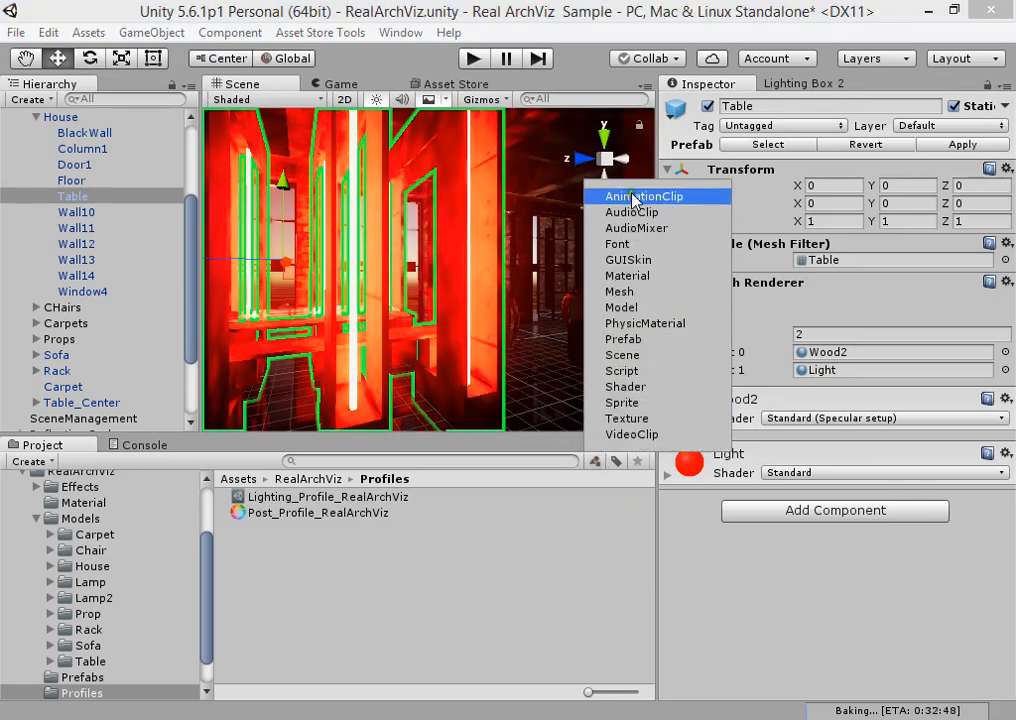
click(642, 276)
click(397, 560)
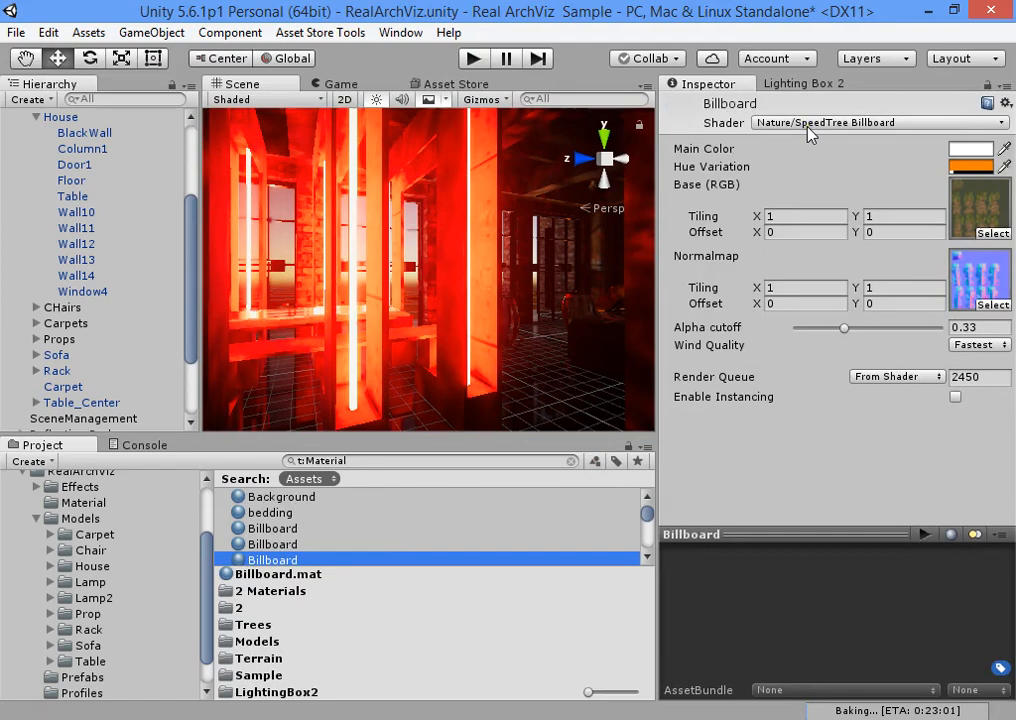
key(ctrl+a)
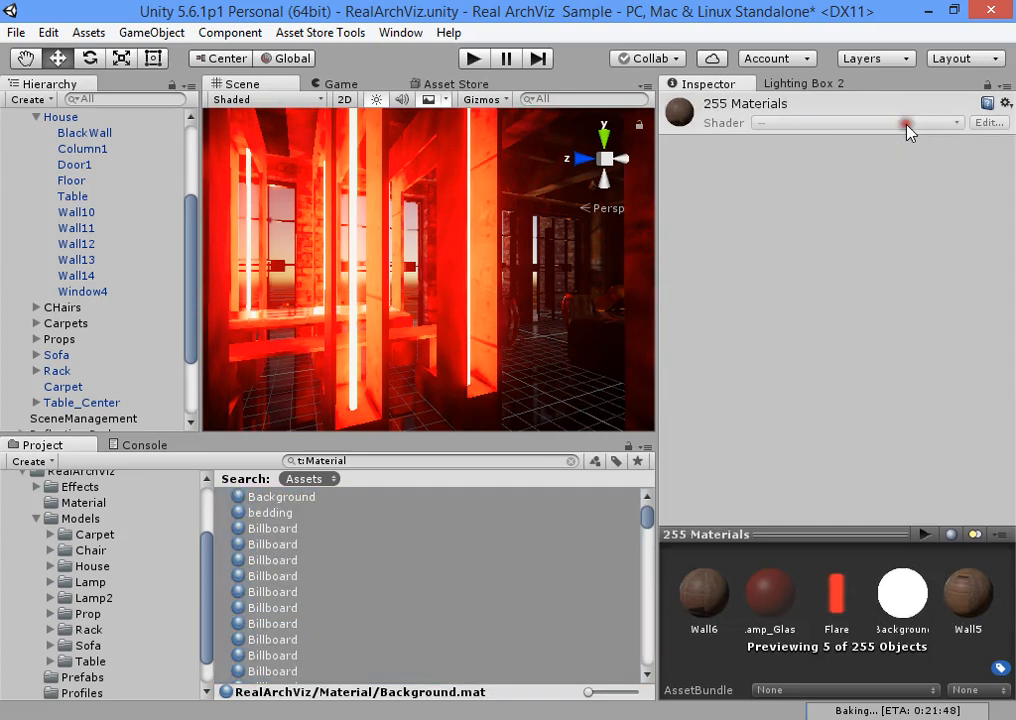
click(408, 578)
- Delete the Sample folder from the LightingBox2 assets
scroll(50, 565, up, 2)
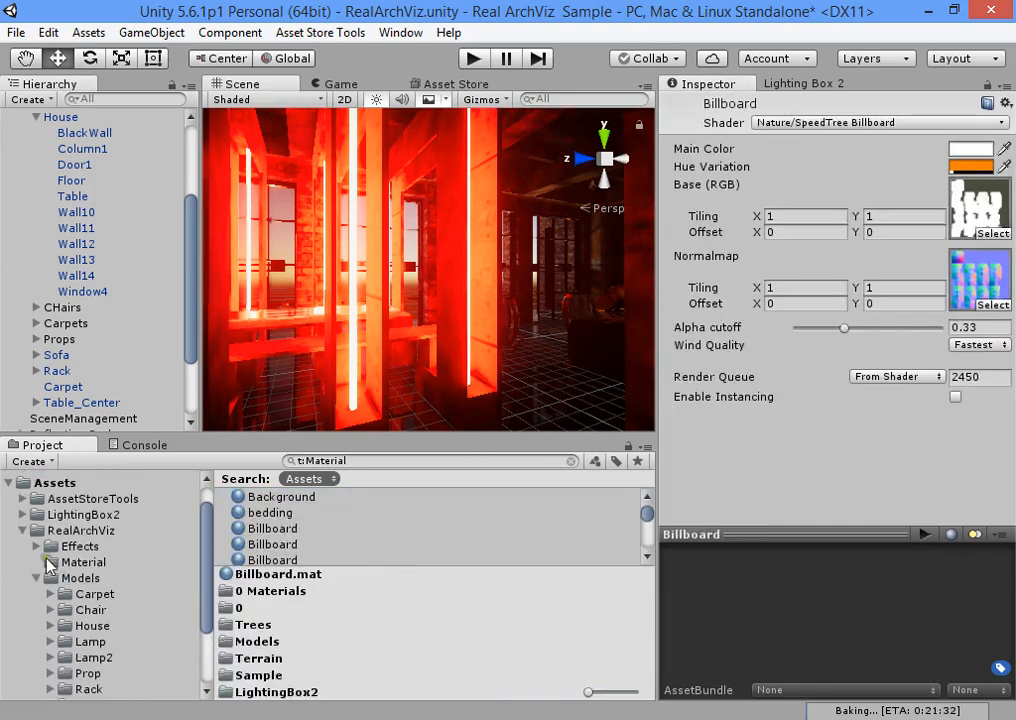
scroll(25, 550, up, 1)
click(22, 542)
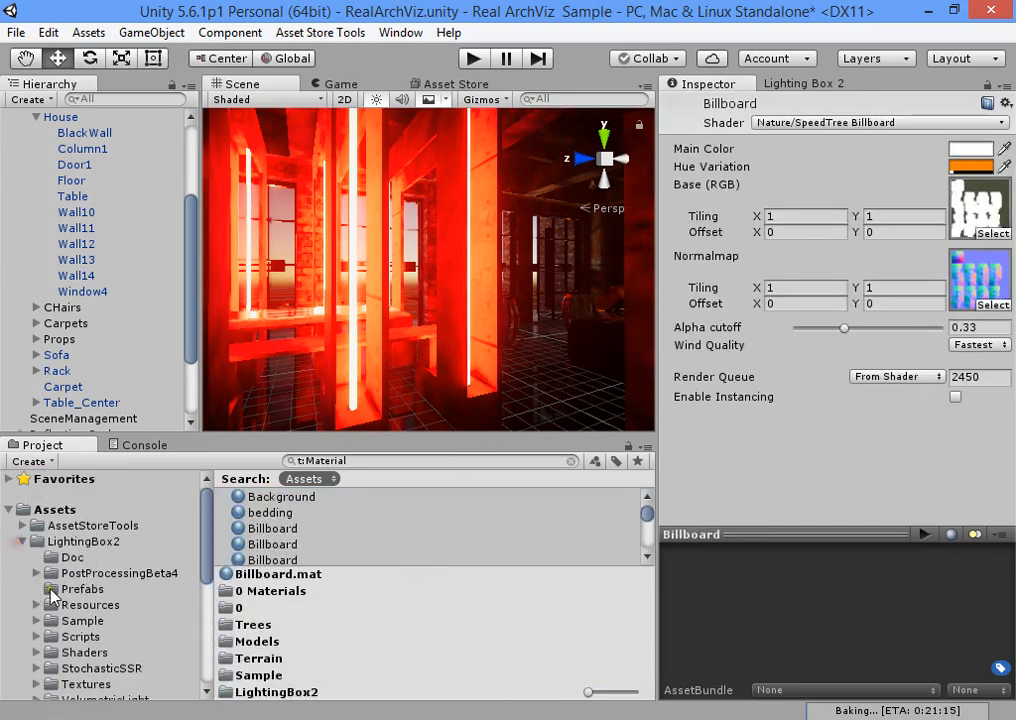
click(100, 622)
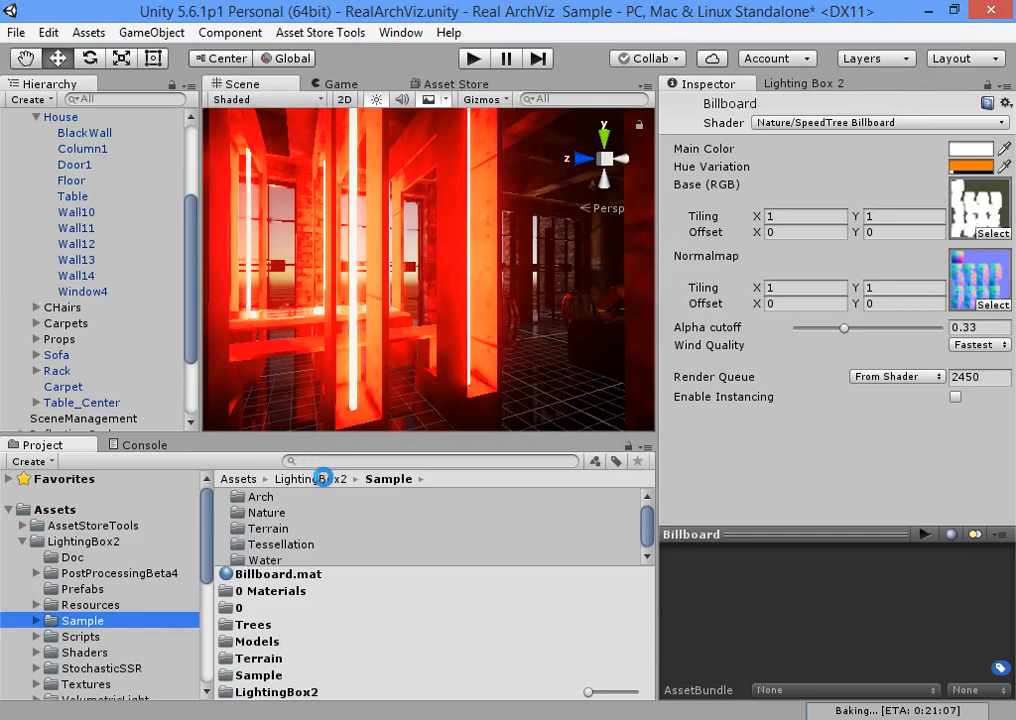
click(323, 479)
click(20, 542)
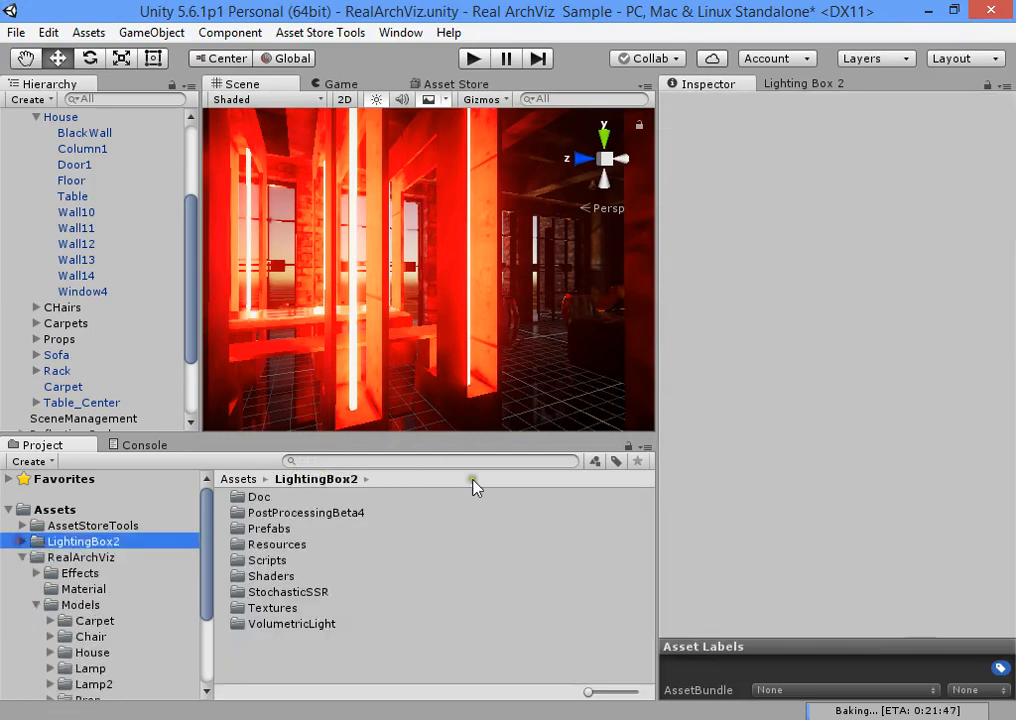
- Filter the project assets by Material type and select all the remaining materials
click(592, 462)
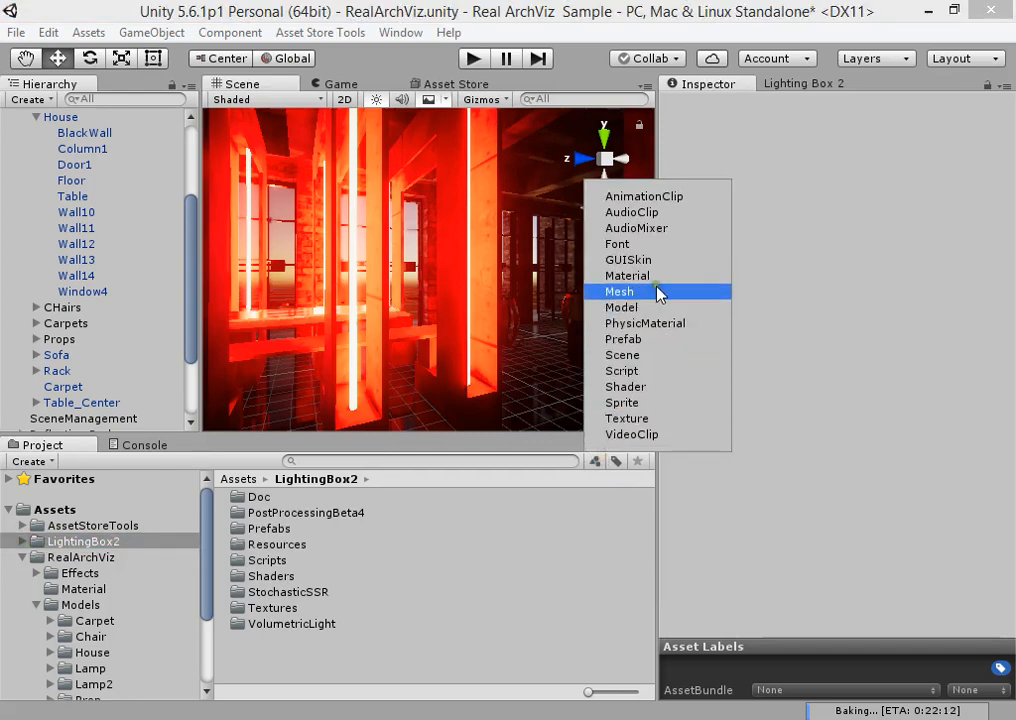
click(650, 275)
click(551, 446)
key(ctrl+a)
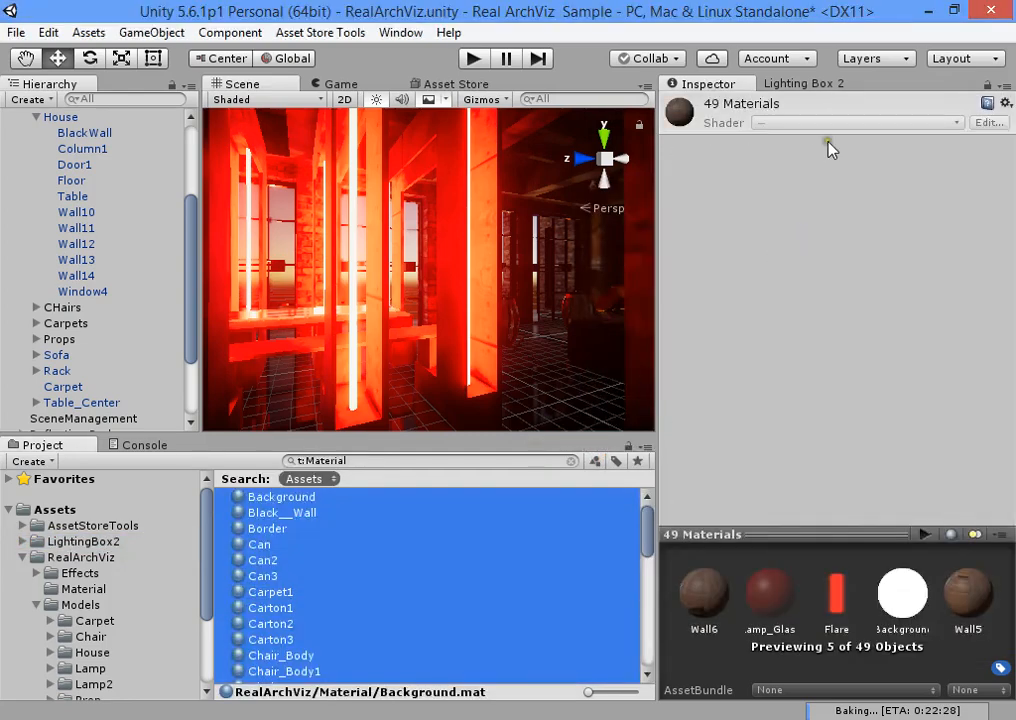
- Try to set a common shader for all selected materials, then take the Background material out of the selection
click(775, 124)
scroll(325, 600, down, 12)
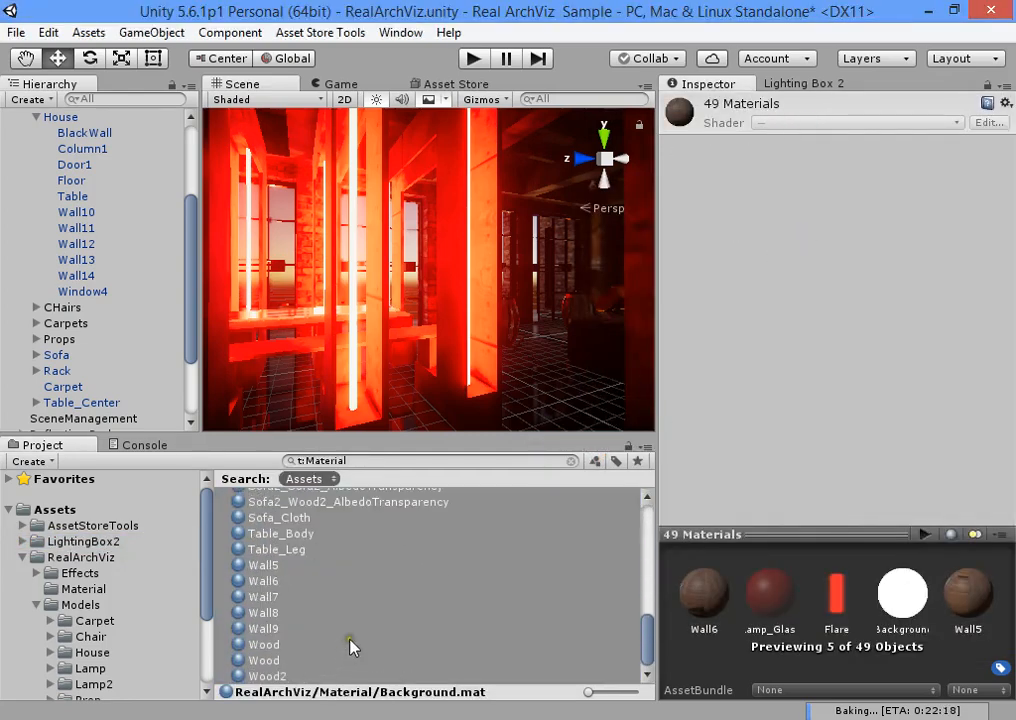
scroll(317, 626, up, 11)
scroll(300, 610, up, 1)
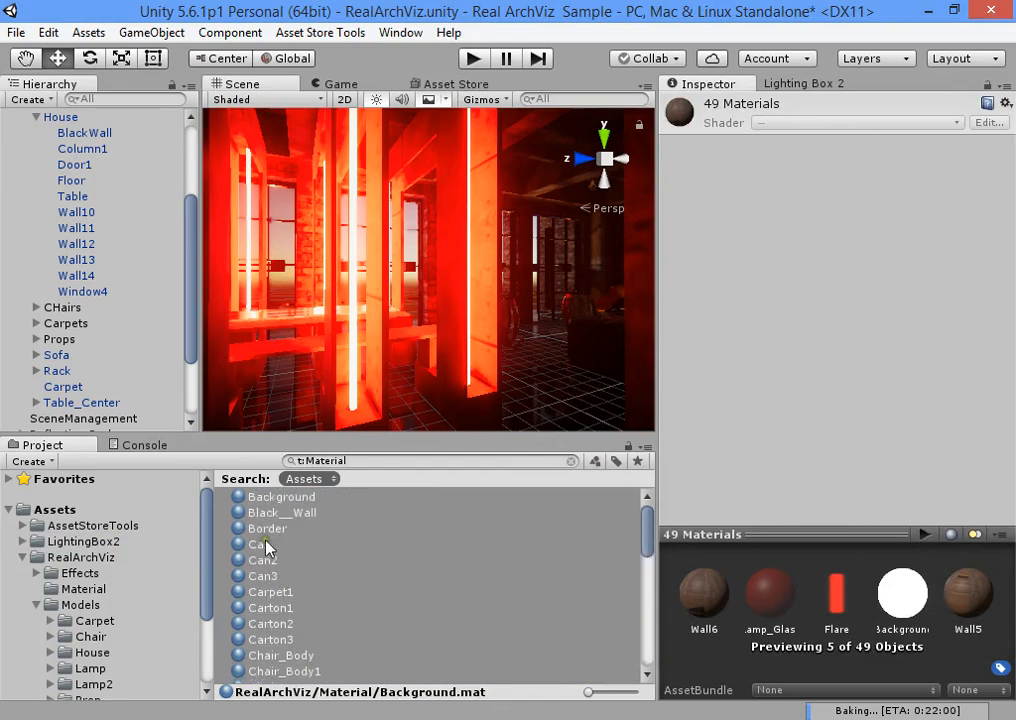
ctrl+click(279, 498)
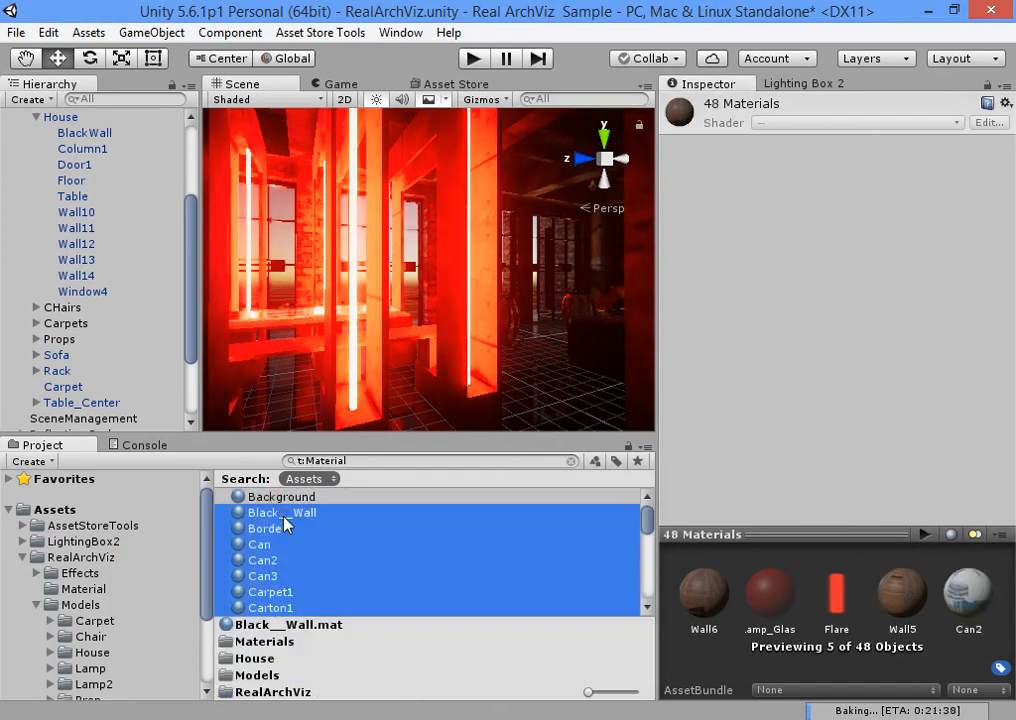
- Examine the shader and map settings of the project's materials one by one, from Can through to Rack_Metal2
click(283, 545)
click(295, 575)
click(333, 594)
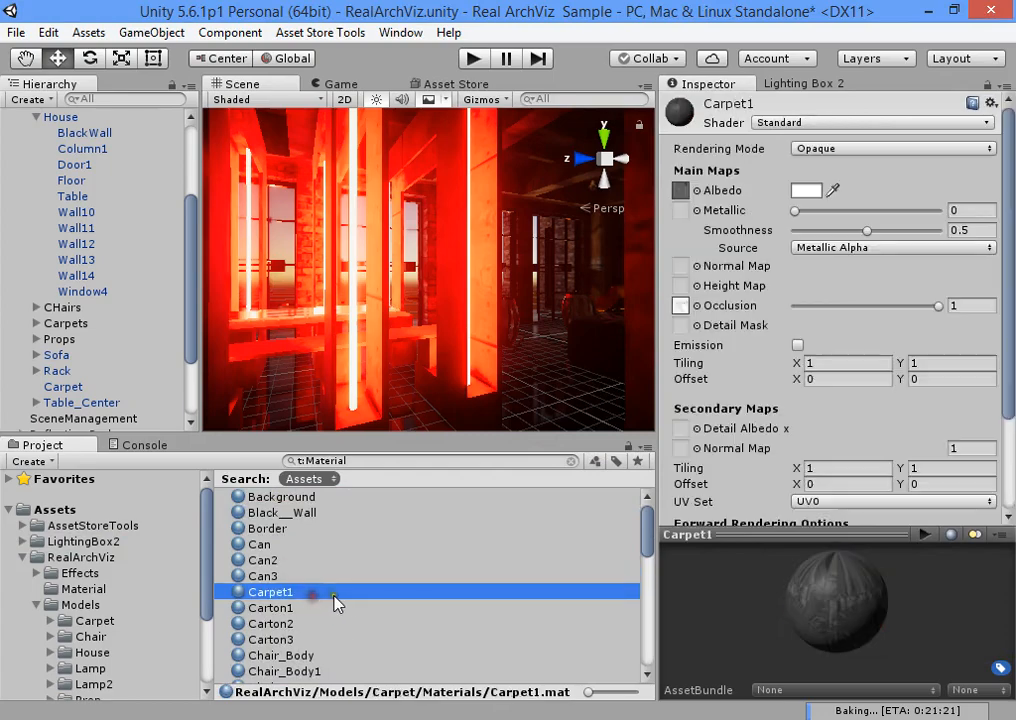
scroll(337, 590, down, 5)
click(341, 566)
key(Down)
key(Down)
key(Down)
key(Down)
key(Down)
key(Down)
key(Down)
key(Down)
key(Down)
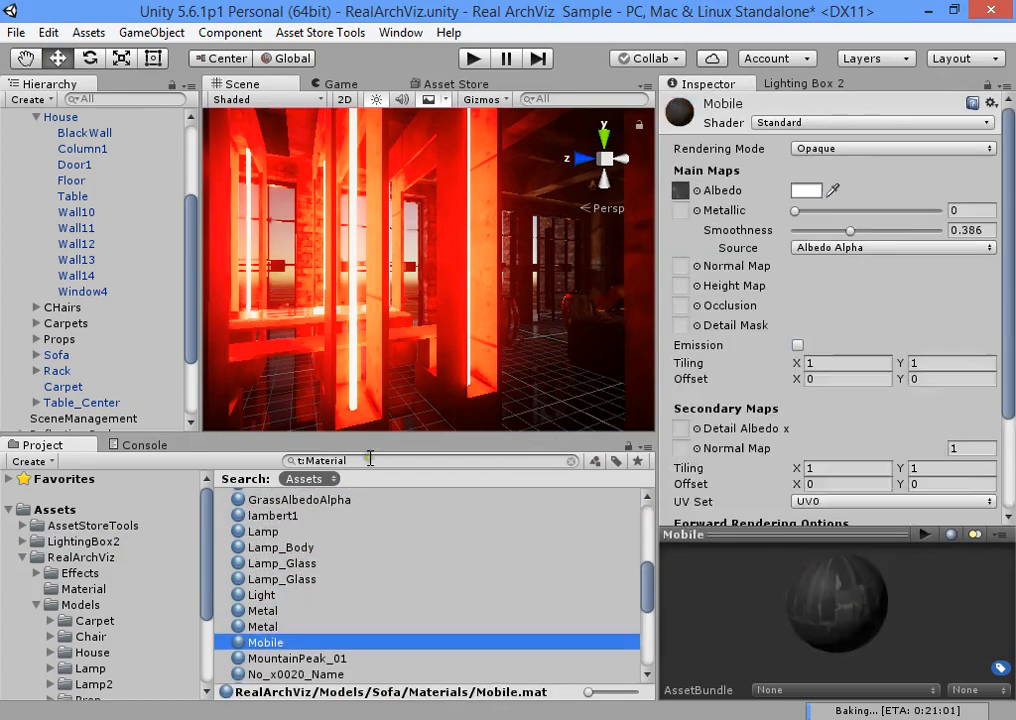
key(Down)
key(Down)
- Set the intensity of all four window spotlights to 2 and their light mode to Baked
alt+drag(500, 330, 976, 356)
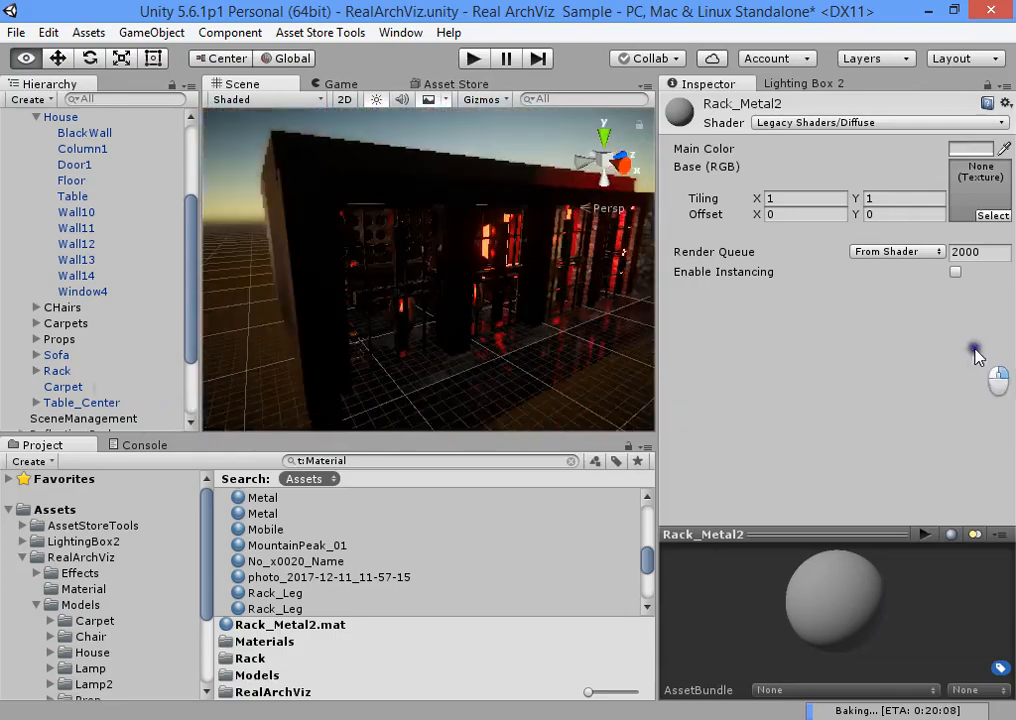
scroll(18, 160, up, 3)
click(21, 148)
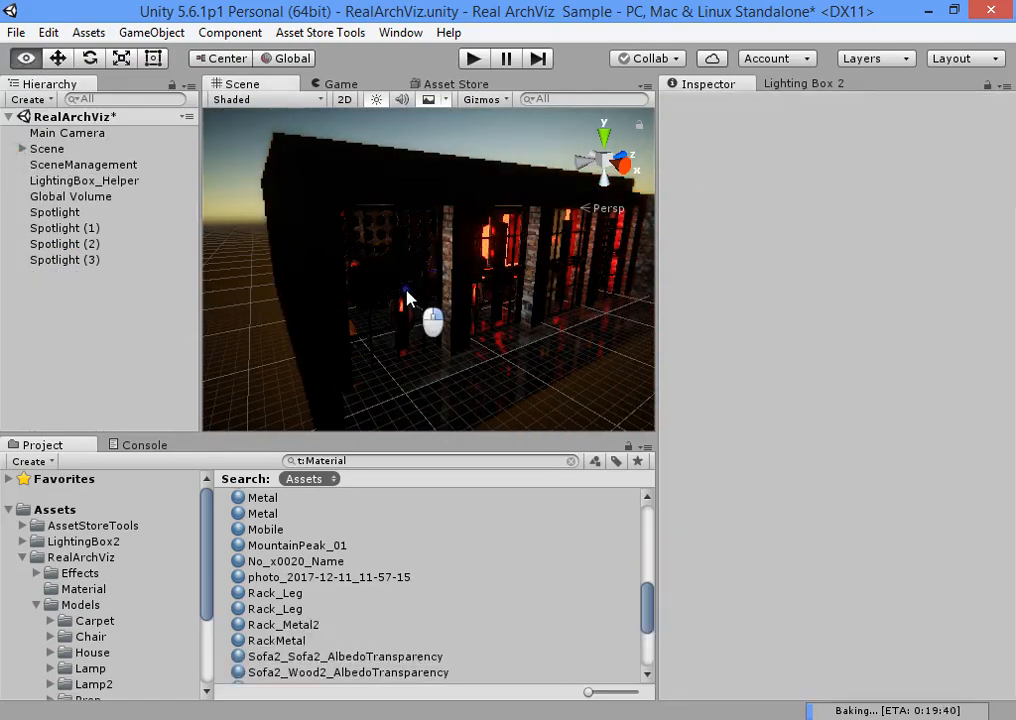
key(w)
right_drag(407, 292, 296, 398)
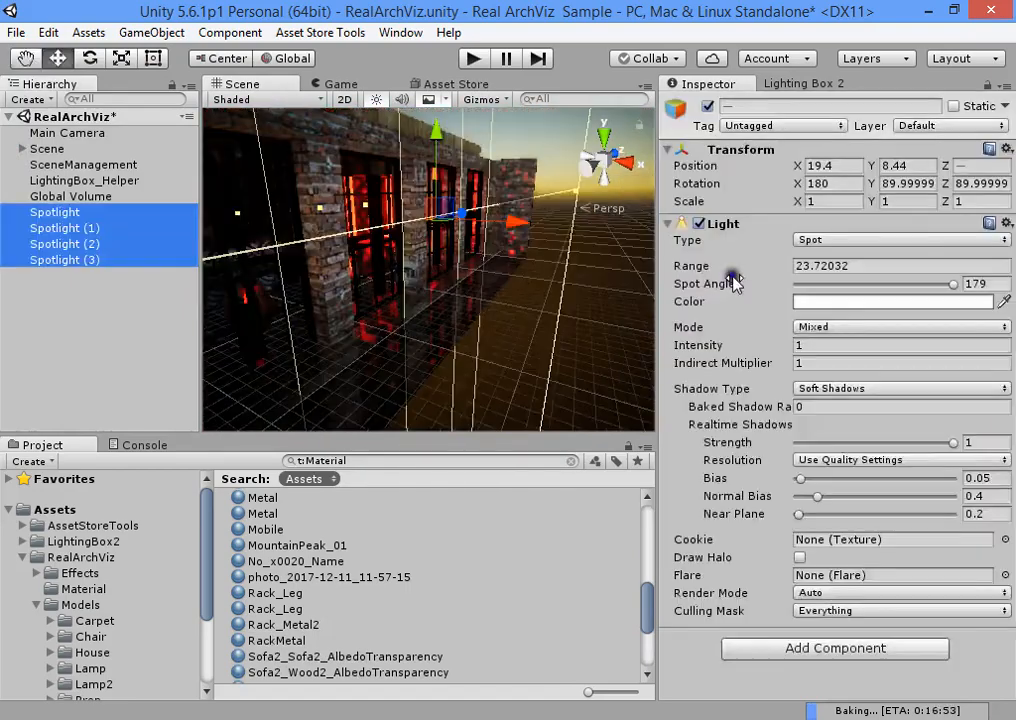
click(851, 340)
text(2)
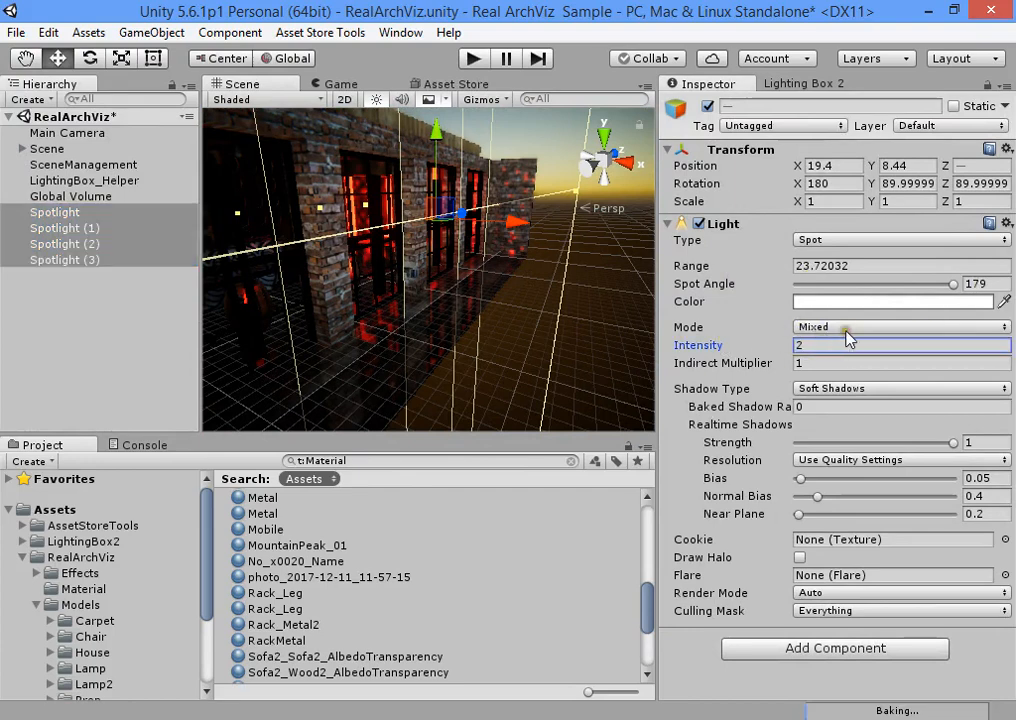
click(845, 329)
click(834, 394)
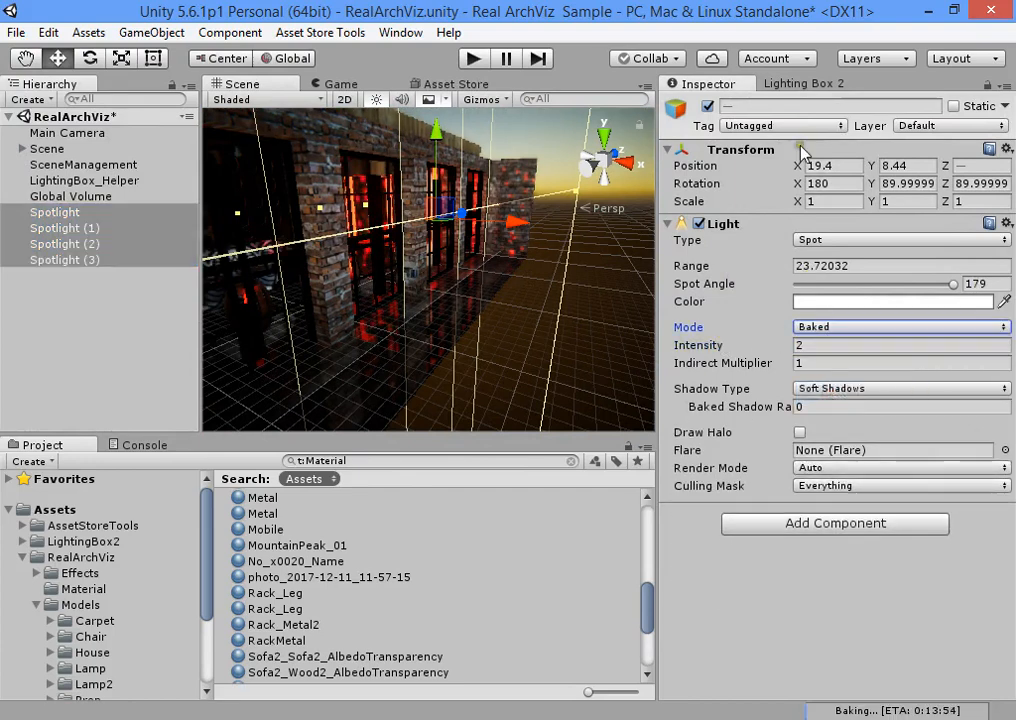
- Change the Lights Type in Lighting Box 2's Scene settings to Baked
click(803, 86)
scroll(872, 574, down, 3)
click(855, 450)
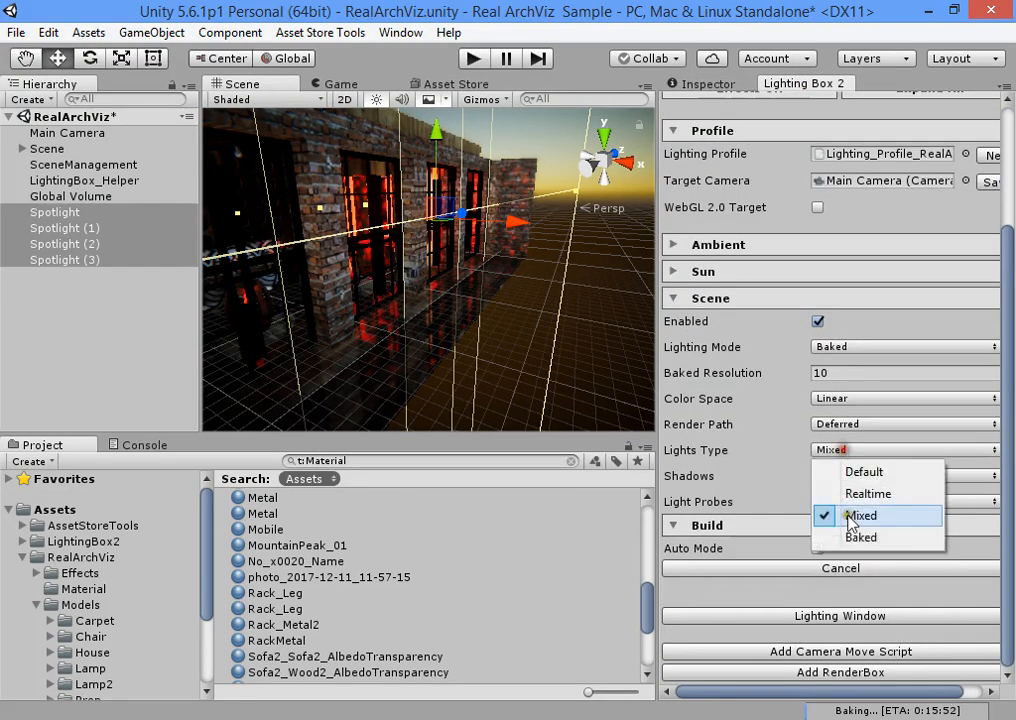
click(860, 536)
- Set the Baked Shadow Radius of the four spotlights to 2
click(720, 84)
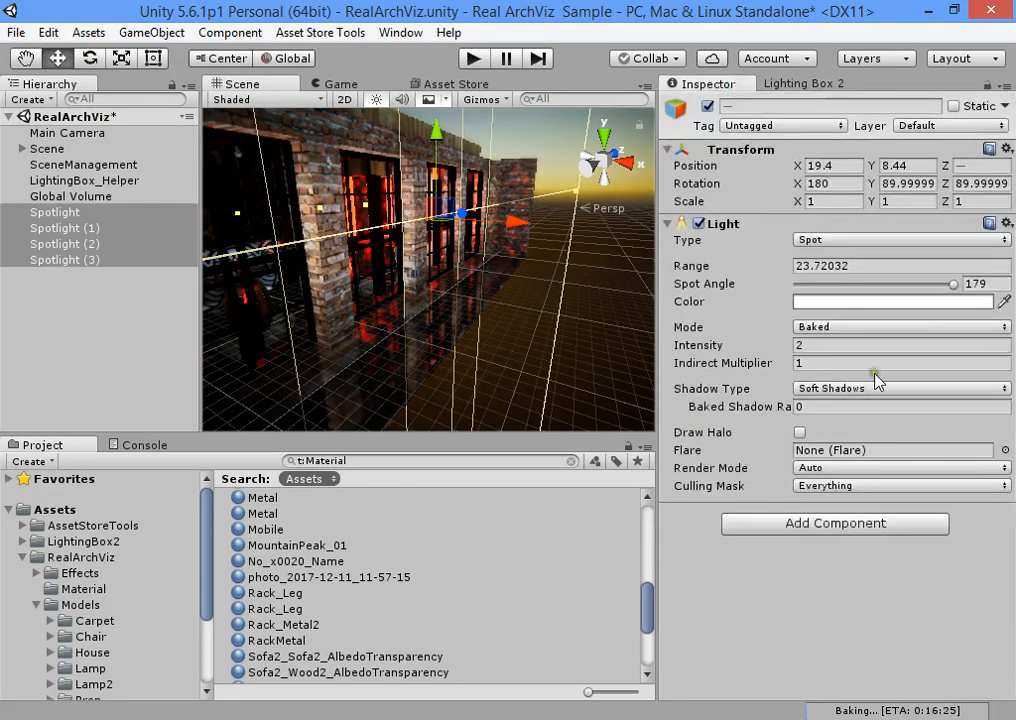
click(826, 405)
text(2)
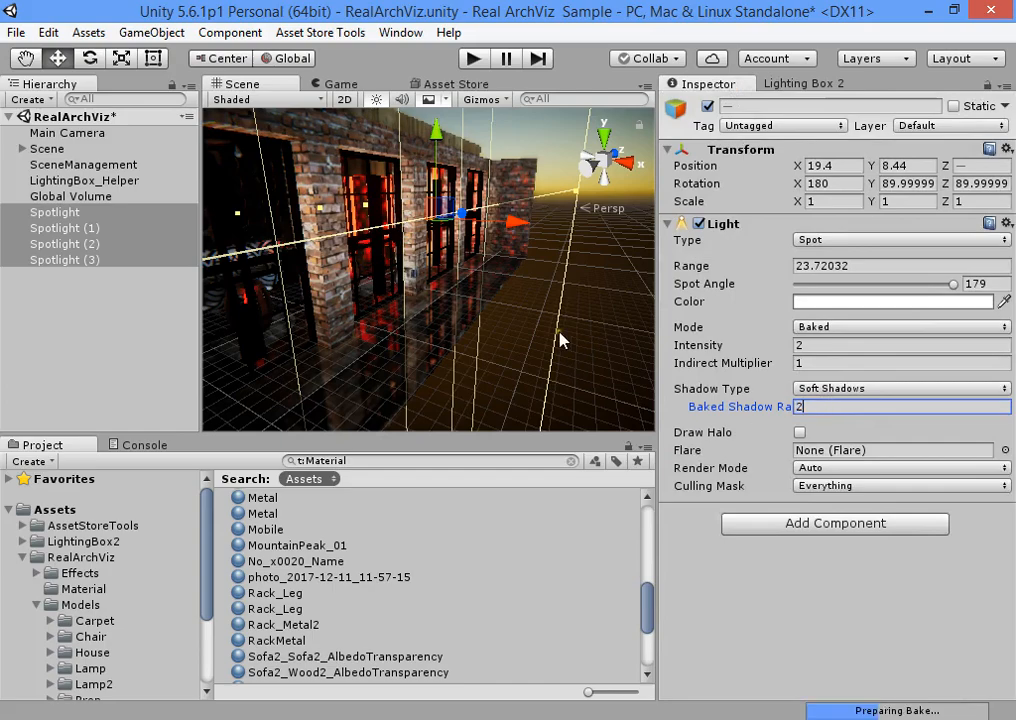
- Display the scene in Baked Lightmap mode and examine the baked shadows around the barrel inside the house
key(w)
mouse_move(558, 332)
right_down()
mouse_move(401, 329)
mouse_move(721, 345)
mouse_move(769, 317)
mouse_move(466, 232)
mouse_move(483, 212)
mouse_move(506, 232)
right_up()
click(264, 100)
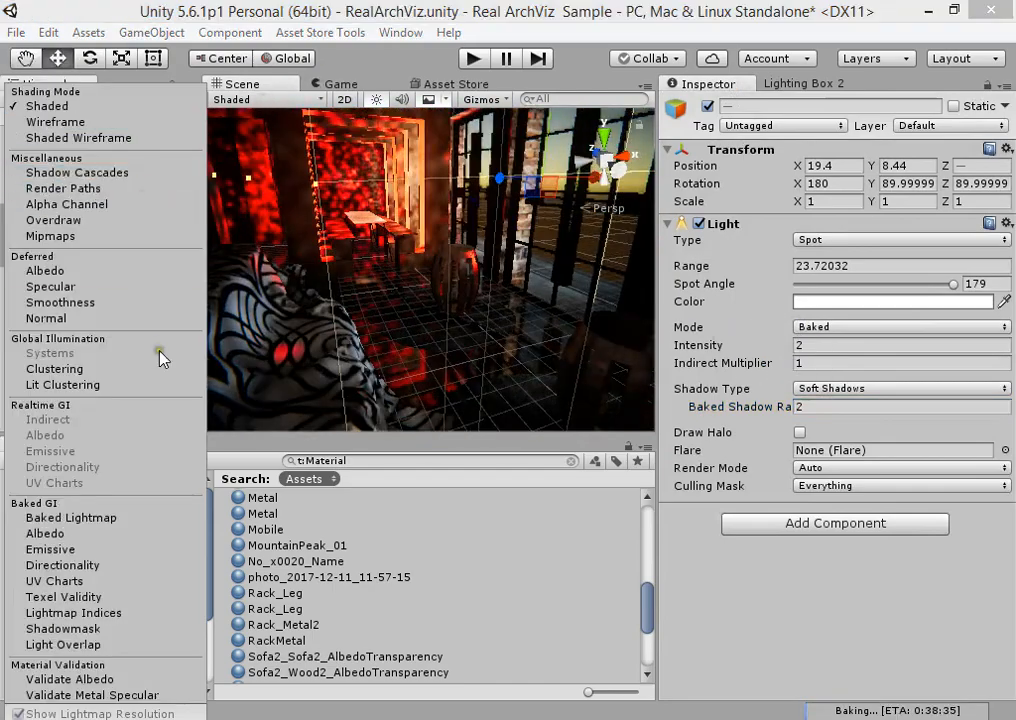
click(150, 517)
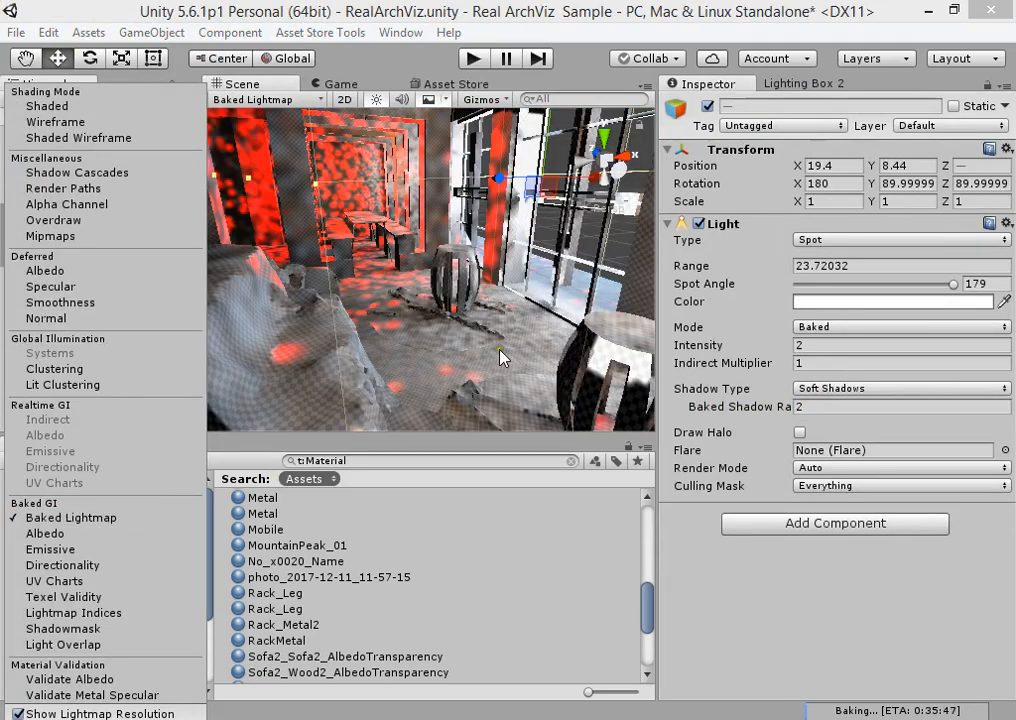
right_drag(501, 356, 468, 392)
- Set the four spotlights' Baked Shadow Radius to 0 and inspect the shadows on the floor by the windows
click(824, 408)
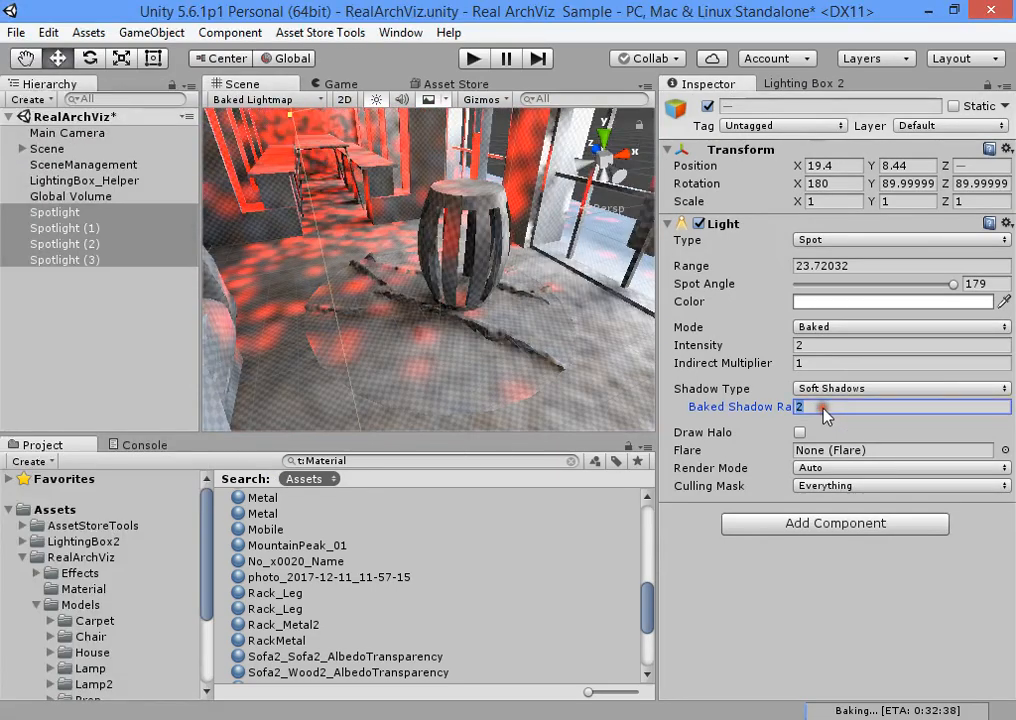
text(0)
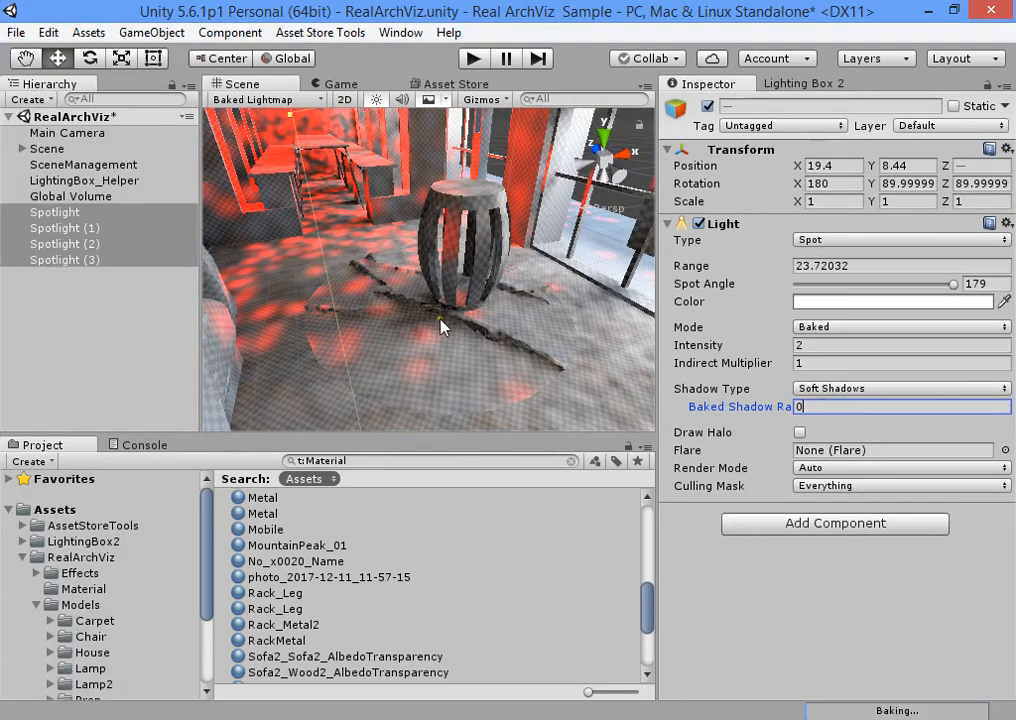
right_drag(463, 322, 600, 366)
- Set the four spotlights' Baked Shadow Radius to 1, widen the light's property area and check the baked shadows
click(815, 408)
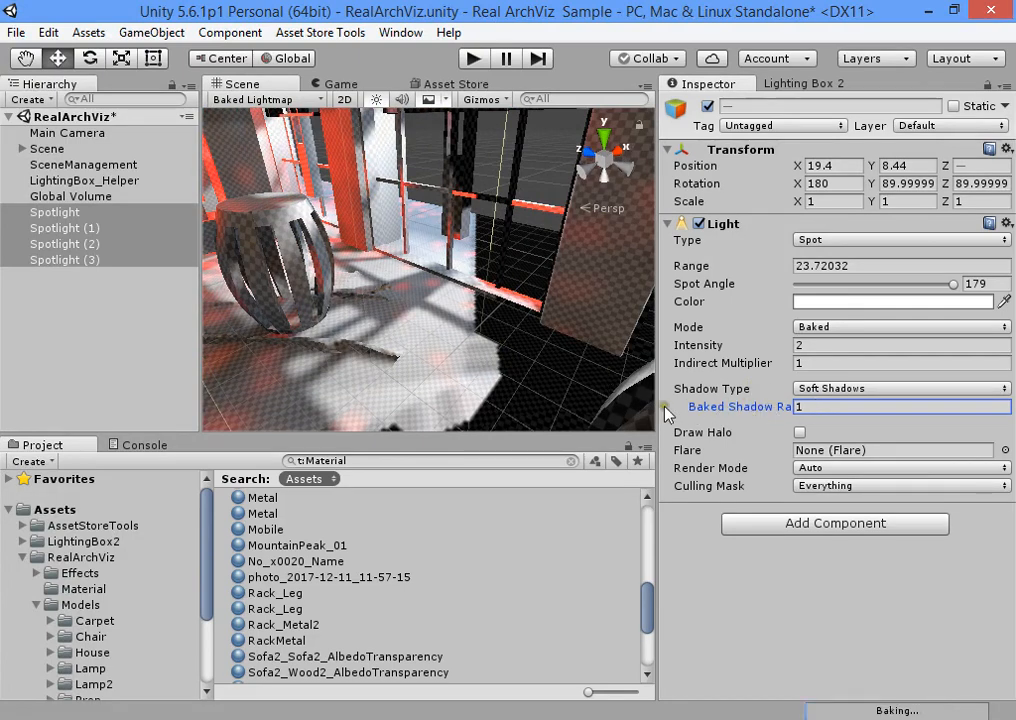
drag(660, 410, 620, 399)
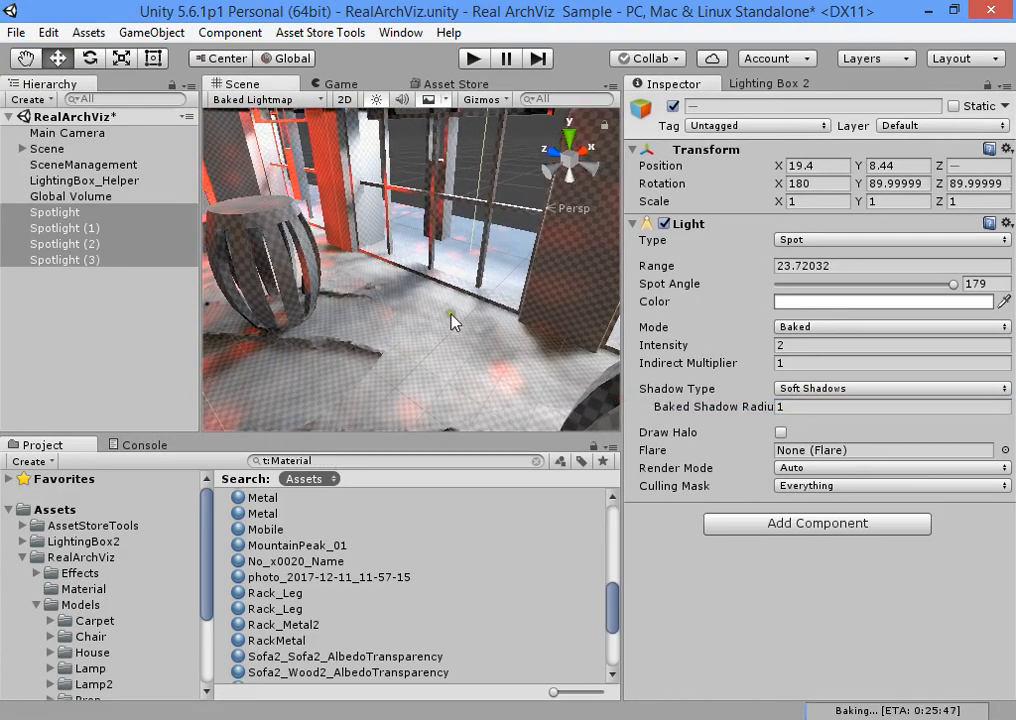
mouse_move(488, 343)
right_down()
mouse_move(399, 361)
mouse_move(420, 405)
mouse_move(452, 390)
mouse_move(443, 375)
mouse_move(474, 348)
right_up()
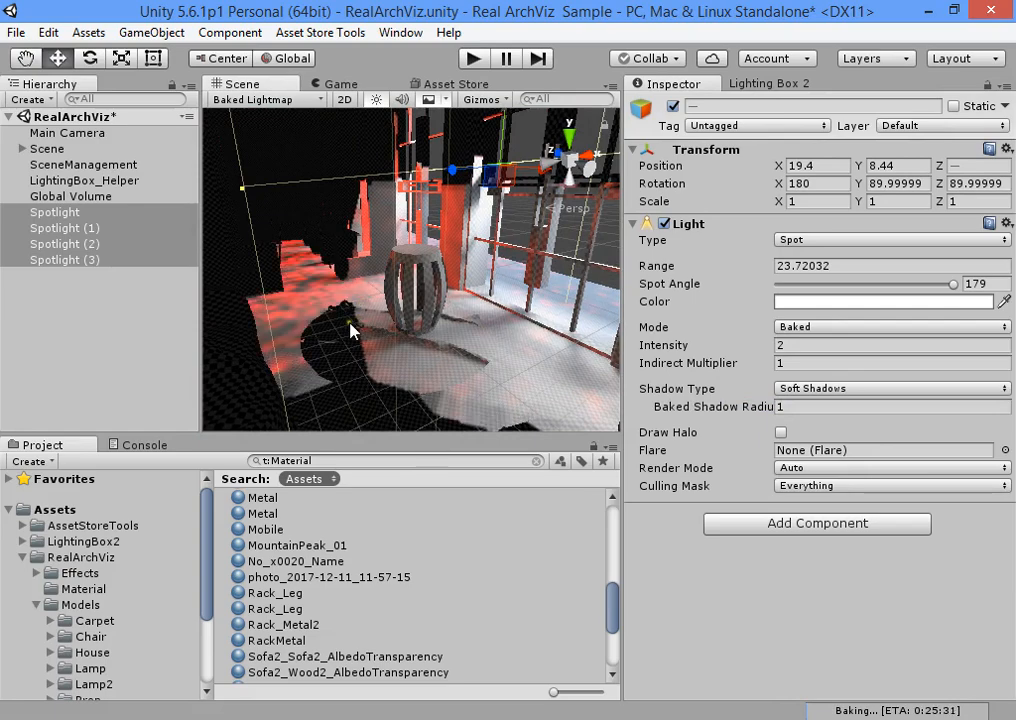
right_drag(526, 345, 475, 330)
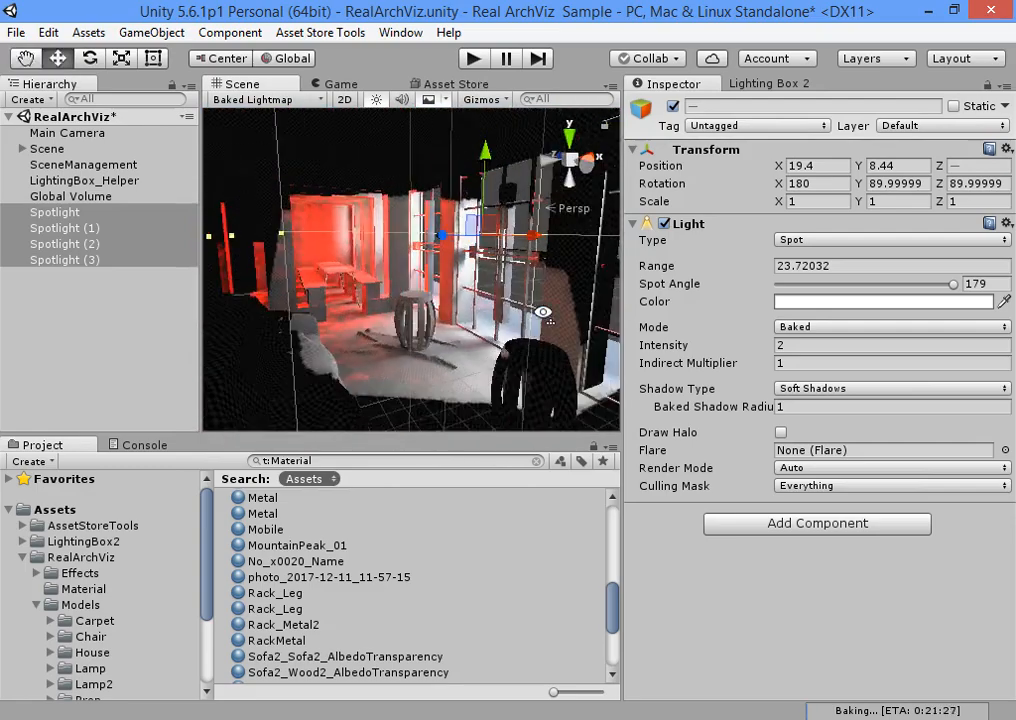
right_drag(432, 233, 469, 298)
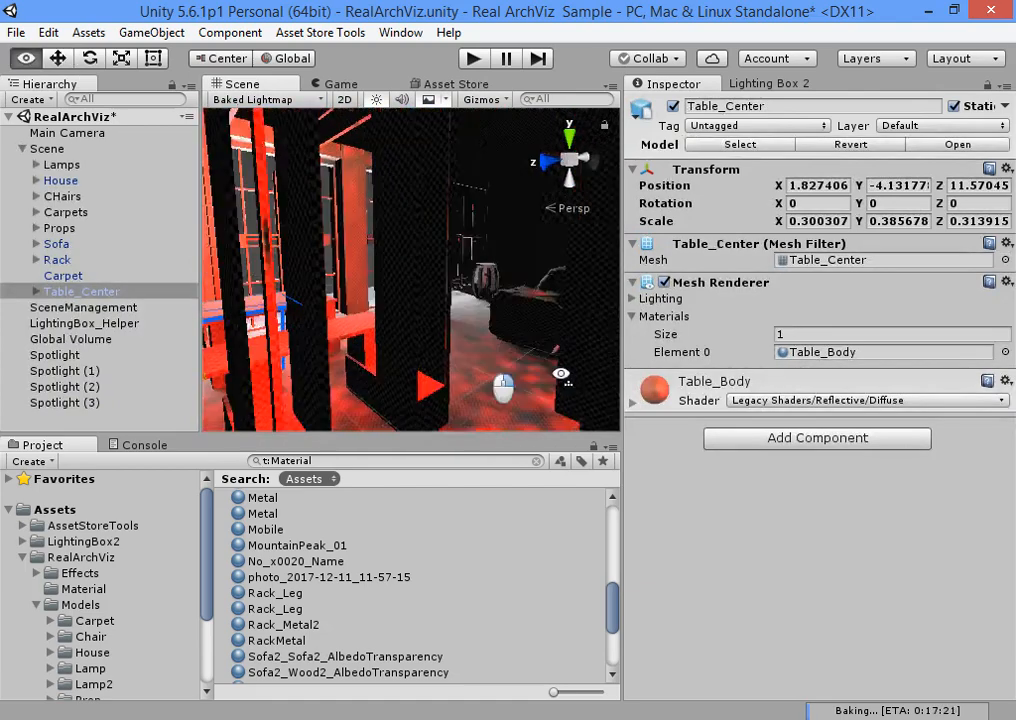
- Set the emission intensity of the Light material on the House's Table object to 2
right_drag(474, 361, 350, 335)
click(347, 325)
click(347, 325)
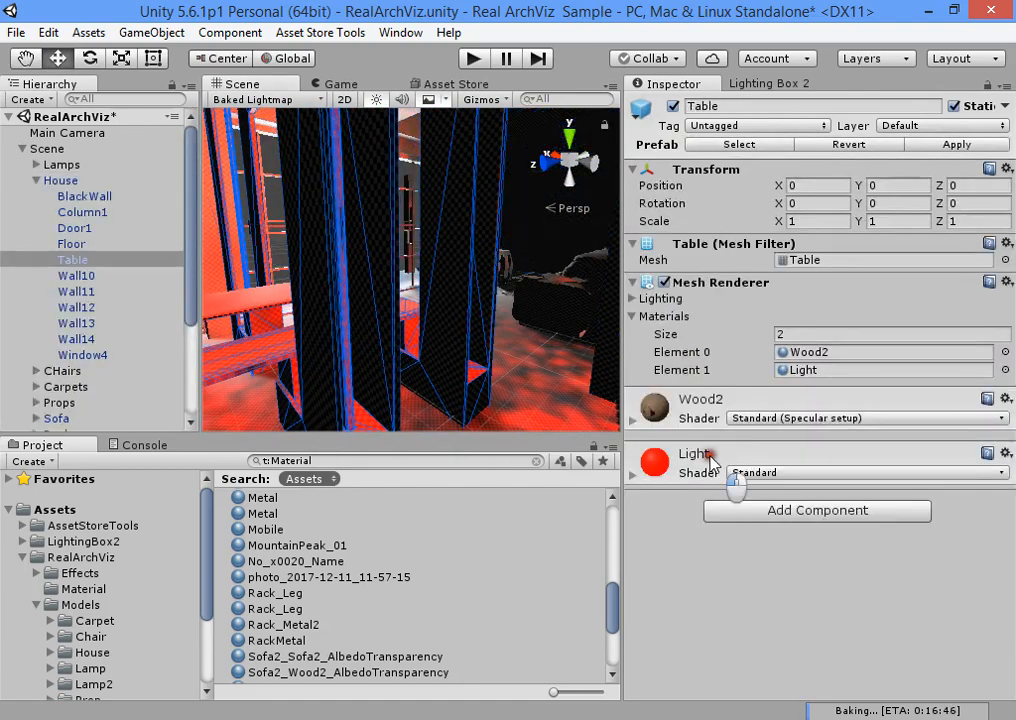
click(733, 452)
scroll(970, 430, down, 3)
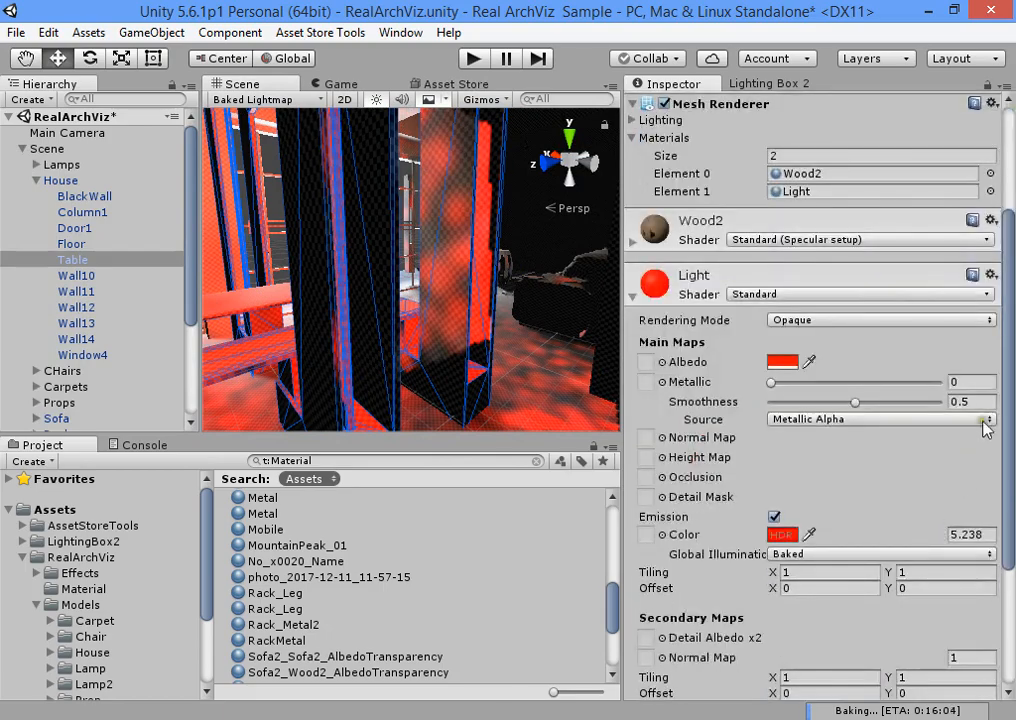
text(2)
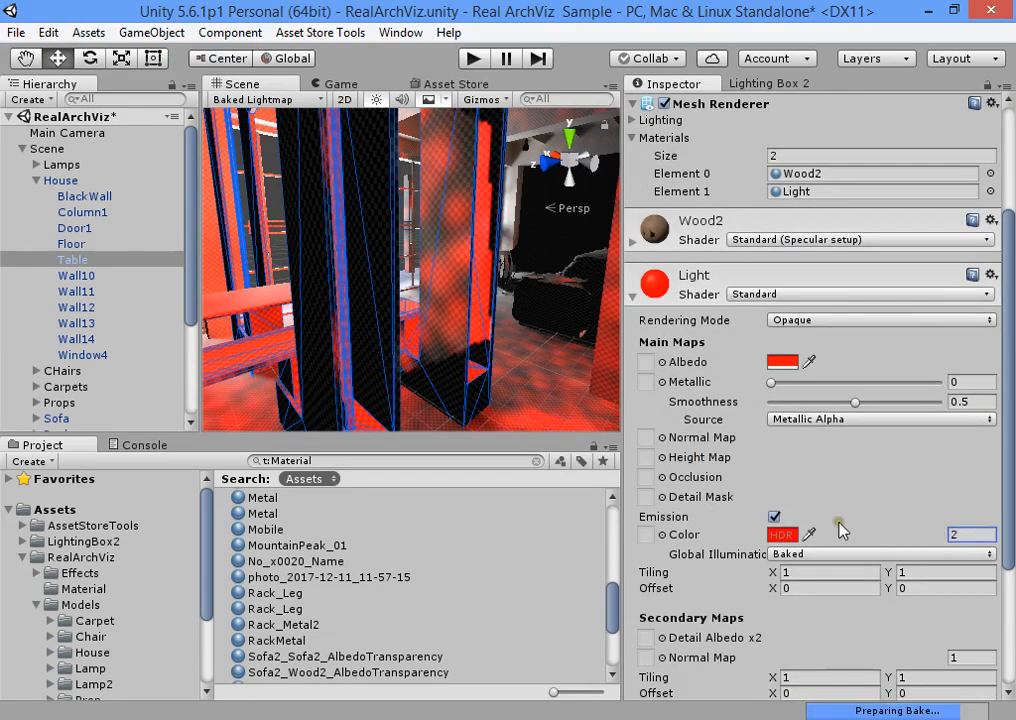
- Inspect the baked lightmap around the glowing columns and return the scene view to Shaded mode
right_drag(430, 310, 519, 388)
right_drag(528, 343, 600, 320)
right_drag(478, 340, 460, 322)
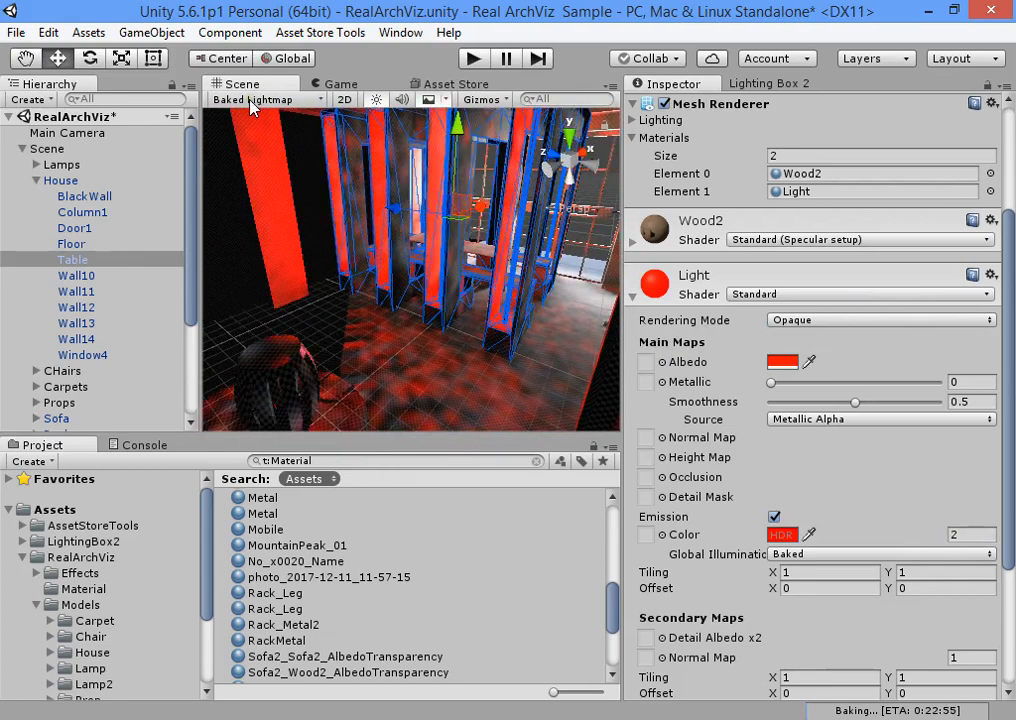
click(250, 102)
click(120, 103)
right_drag(409, 321, 496, 345)
- Raise the Gamma in Lighting Box 2's Color Grading settings to 1
click(794, 81)
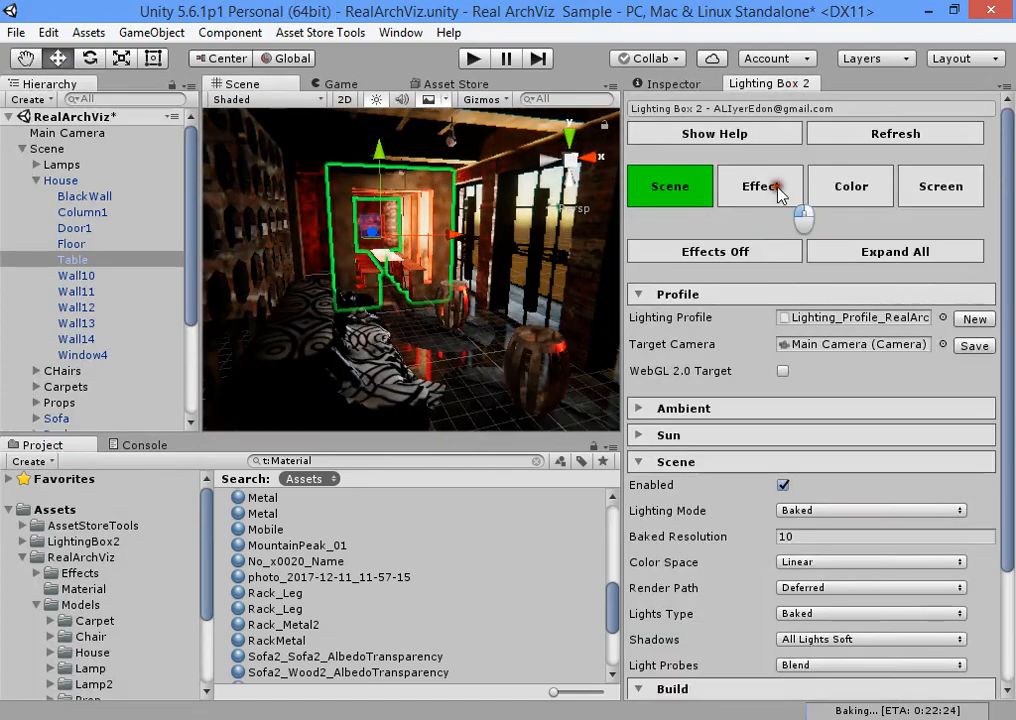
click(851, 186)
drag(903, 483, 952, 483)
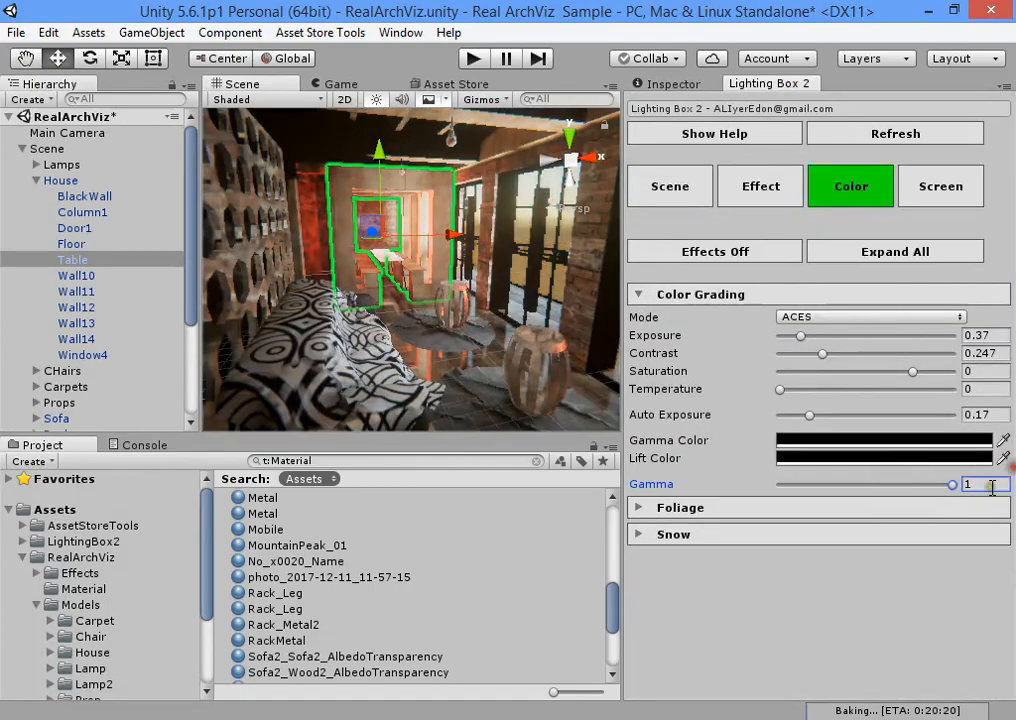
- Select the House's Floor object and change its floor material's shader to Standard
right_drag(438, 270, 439, 341)
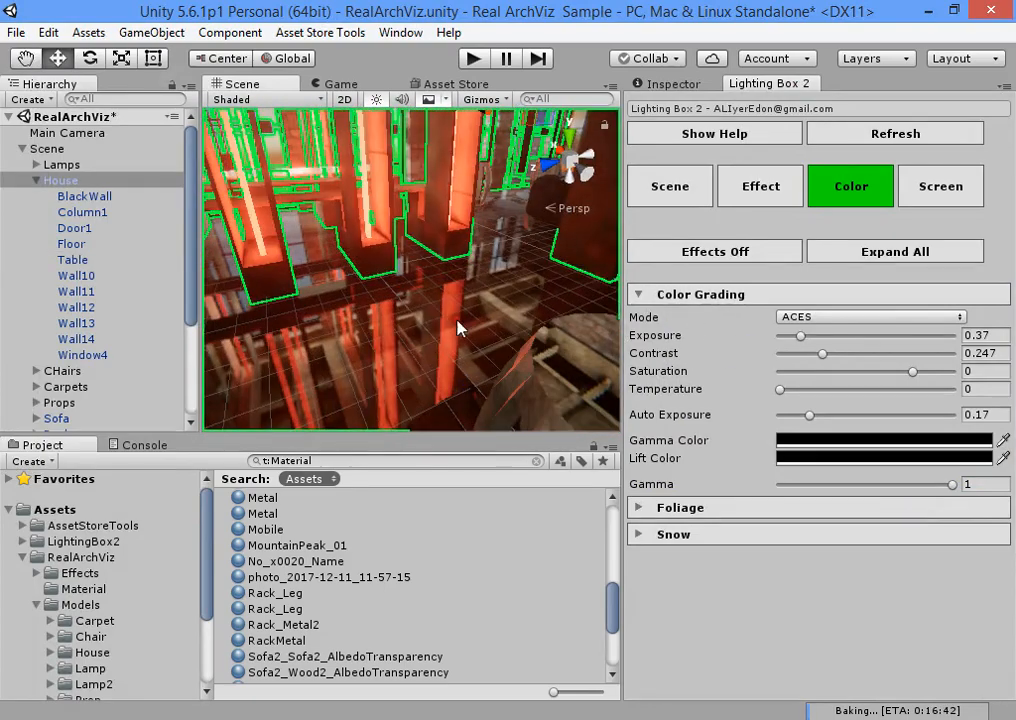
click(460, 325)
click(705, 86)
click(707, 475)
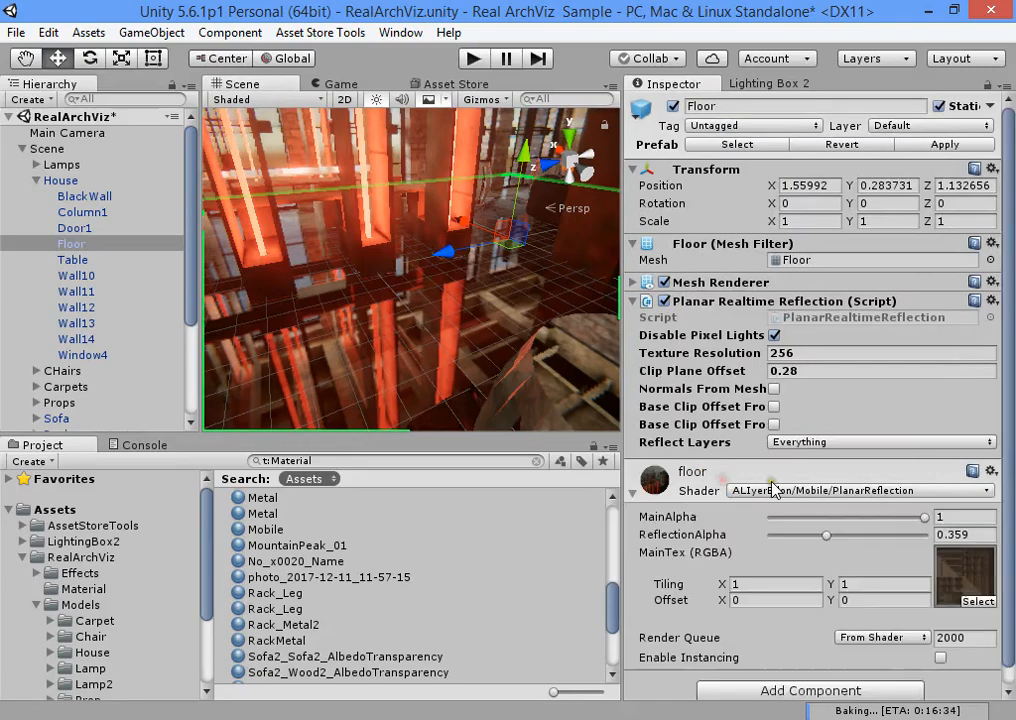
click(766, 477)
click(707, 472)
click(744, 495)
click(785, 129)
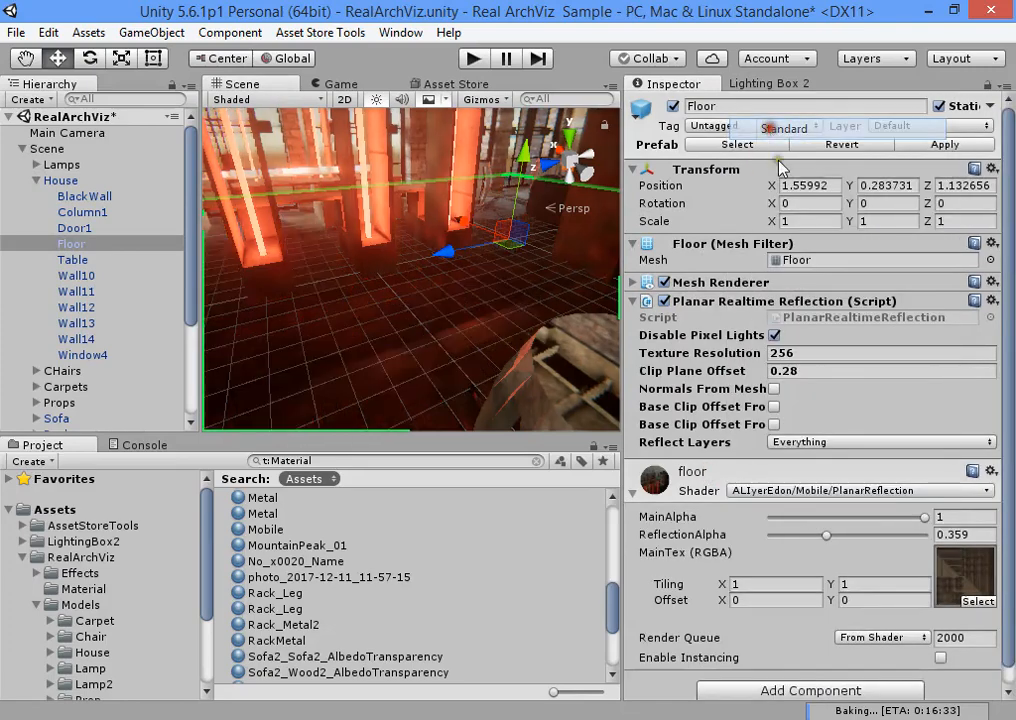
- Remove the Planar Realtime Reflection script from the Floor object and review the floor around the carpet
click(992, 300)
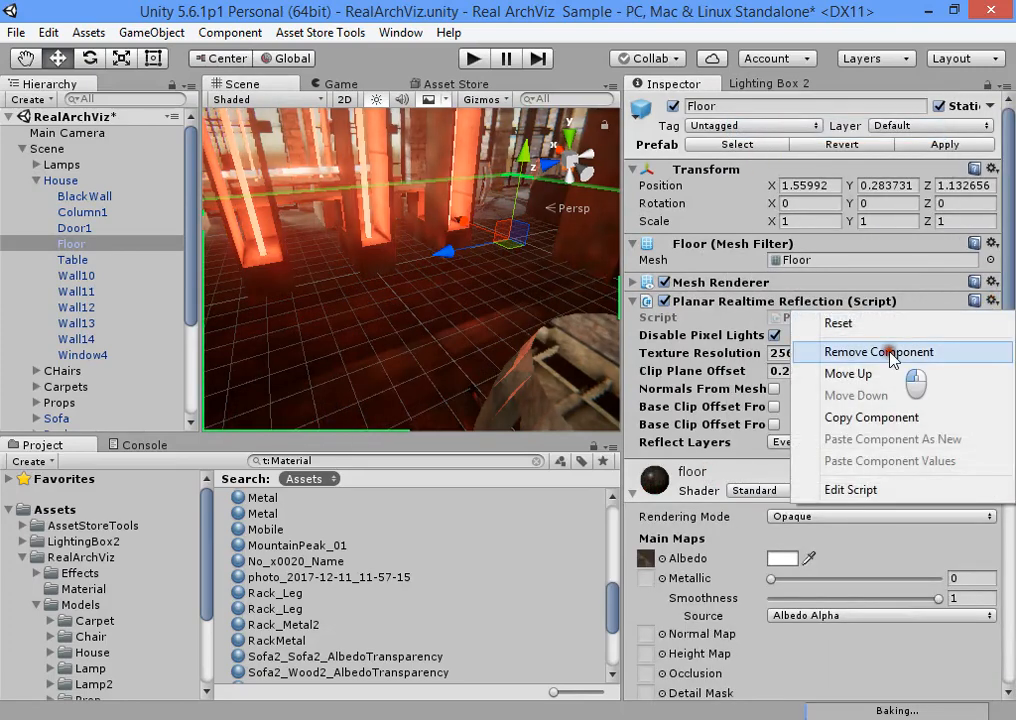
click(899, 352)
right_drag(308, 306, 358, 312)
right_drag(428, 332, 468, 323)
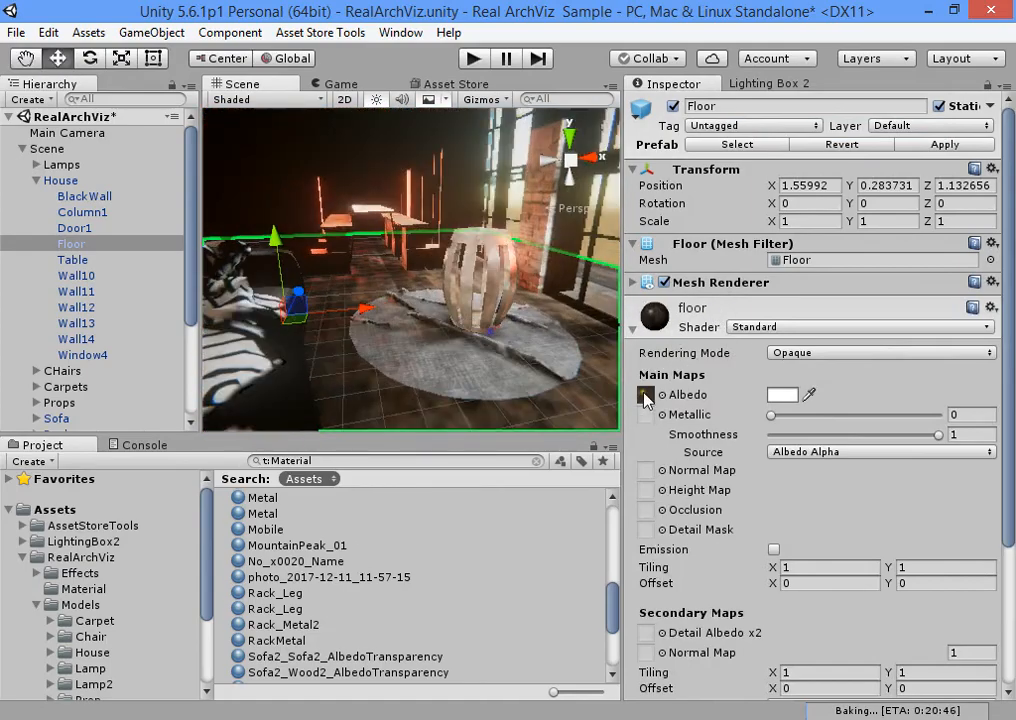
- Filter the project assets by Texture type and select the LDR_LLL1_2 texture
click(560, 461)
click(585, 418)
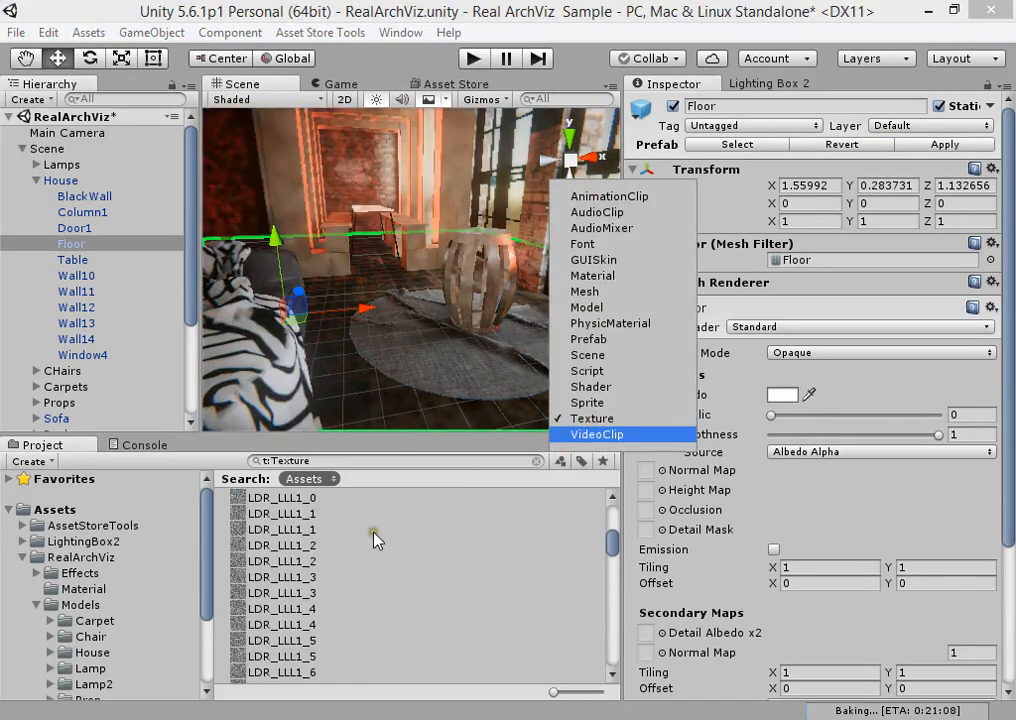
click(356, 561)
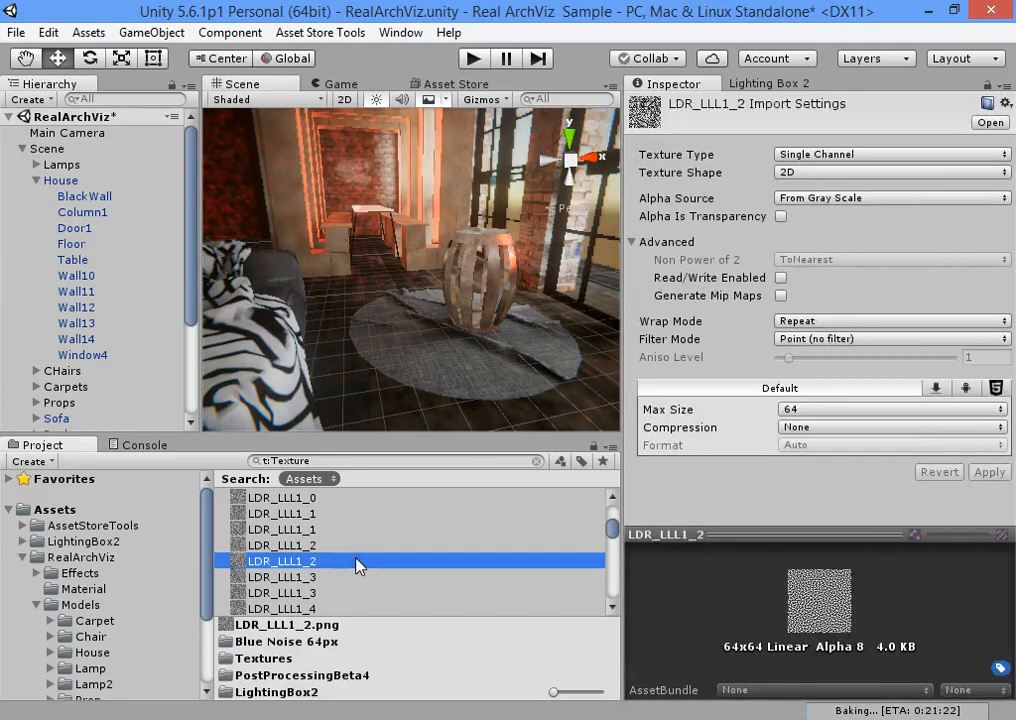
- Select the barrel-shaped Prop (1) near the windows and change its Metal material's shader to Standard
right_drag(424, 377, 474, 323)
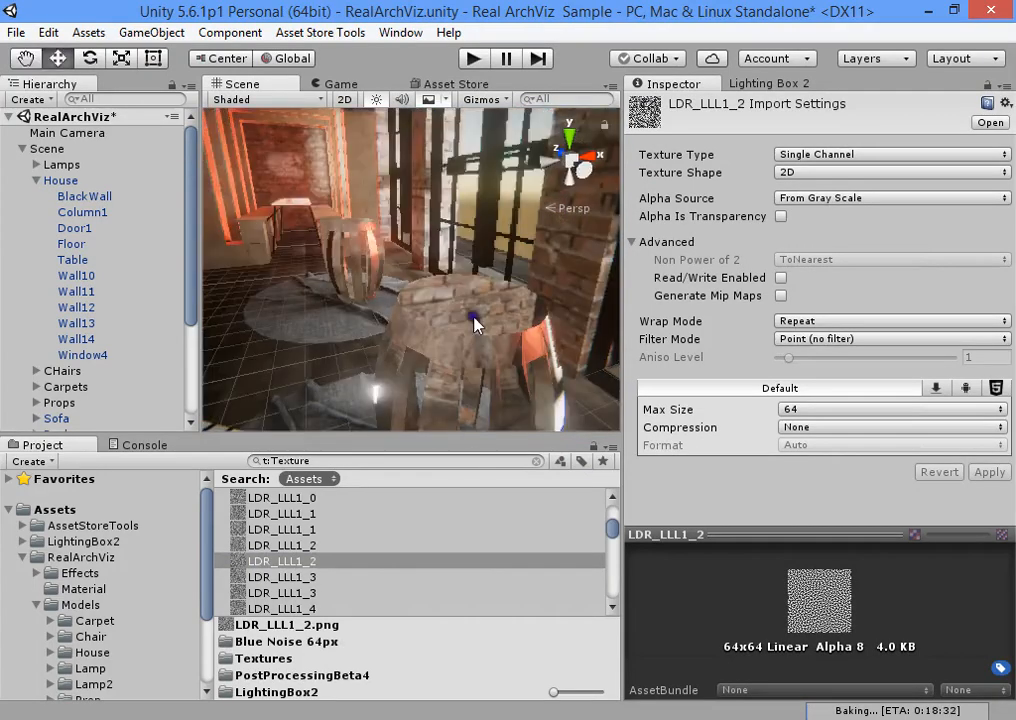
click(476, 324)
click(785, 327)
click(768, 350)
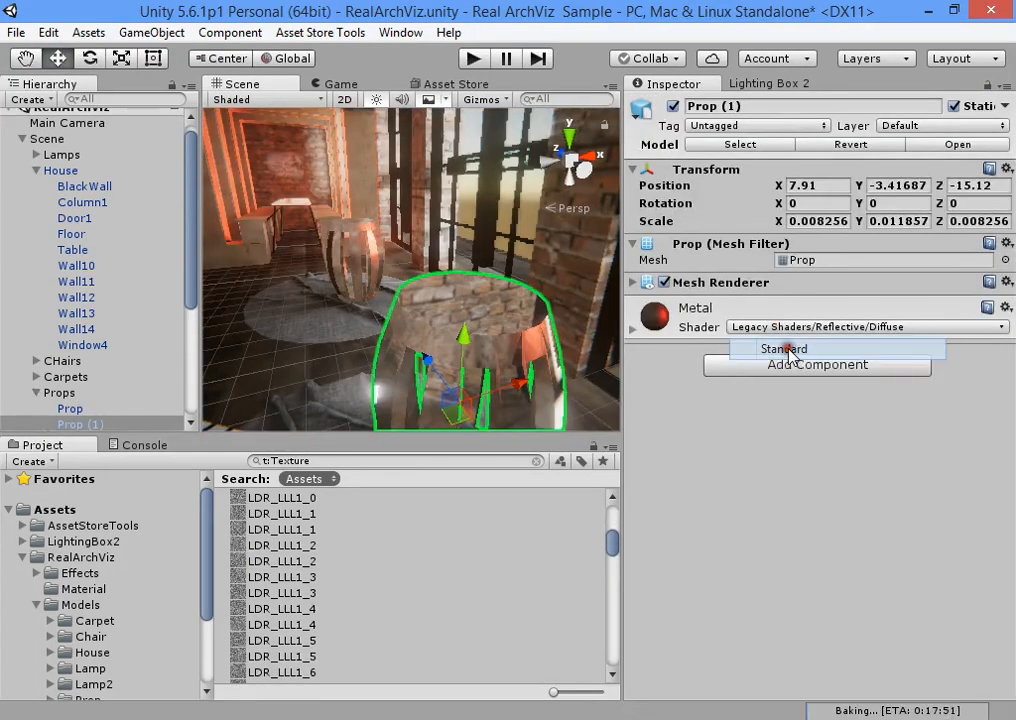
right_drag(526, 295, 555, 345)
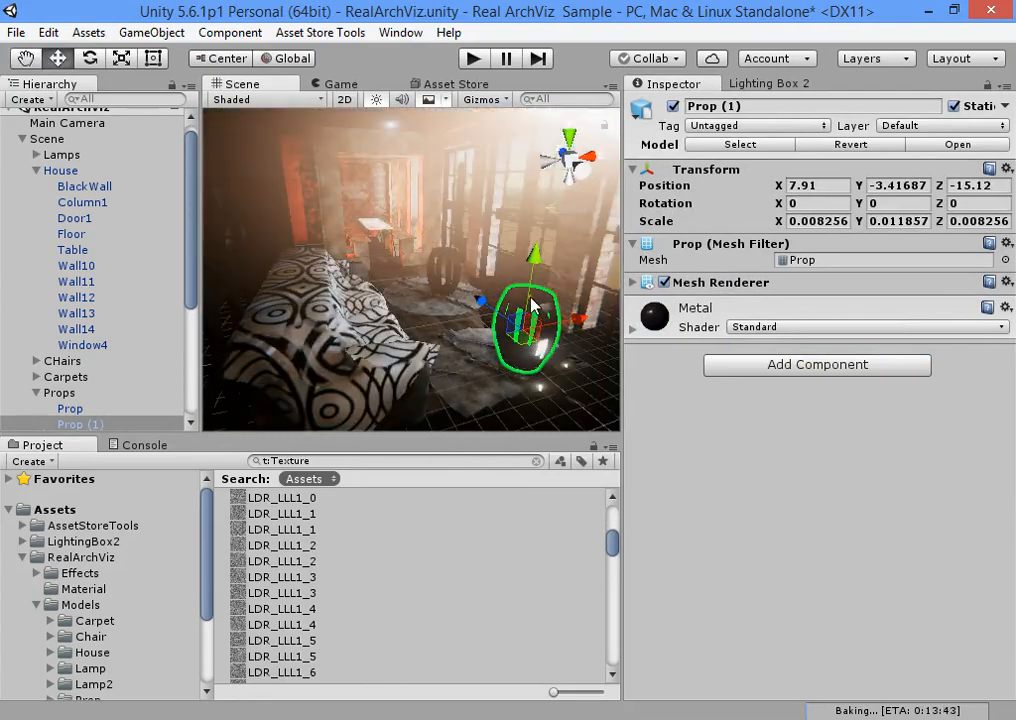
- Open the Lighting window from Lighting Box 2's scene settings, cancel the running bake and turn off Prioritize View
click(770, 84)
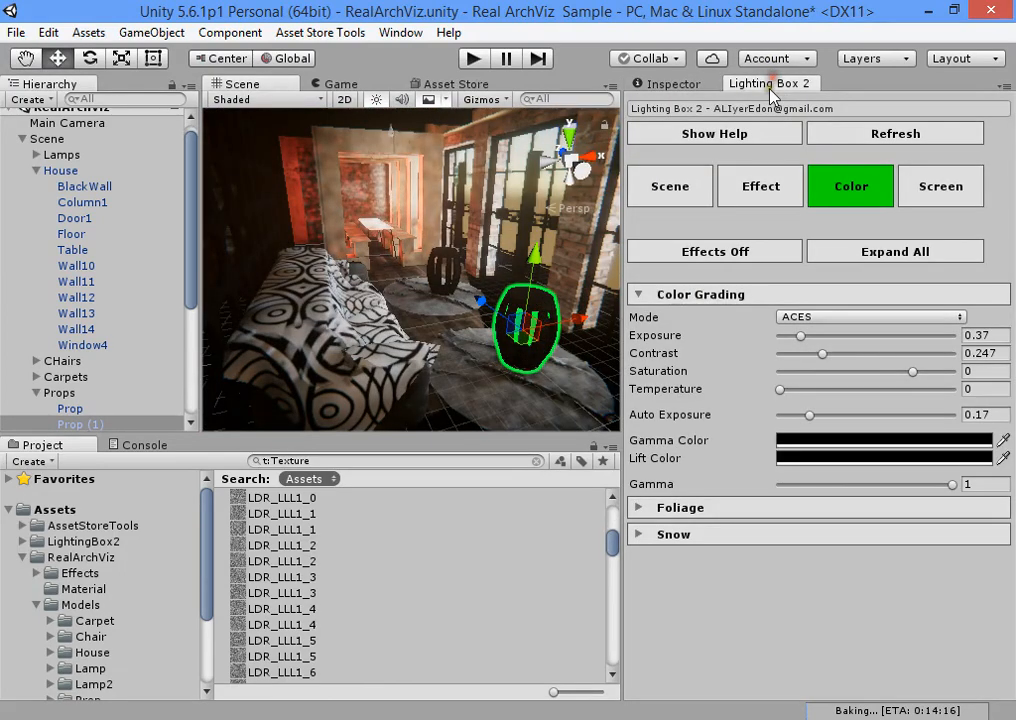
click(693, 196)
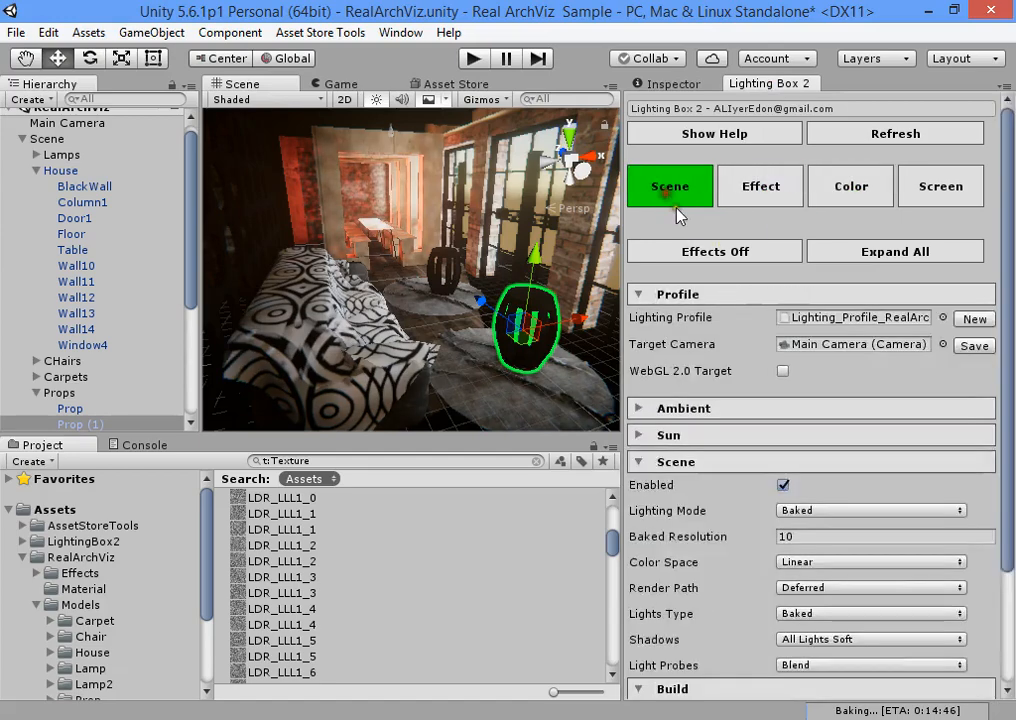
scroll(803, 600, down, 3)
click(771, 643)
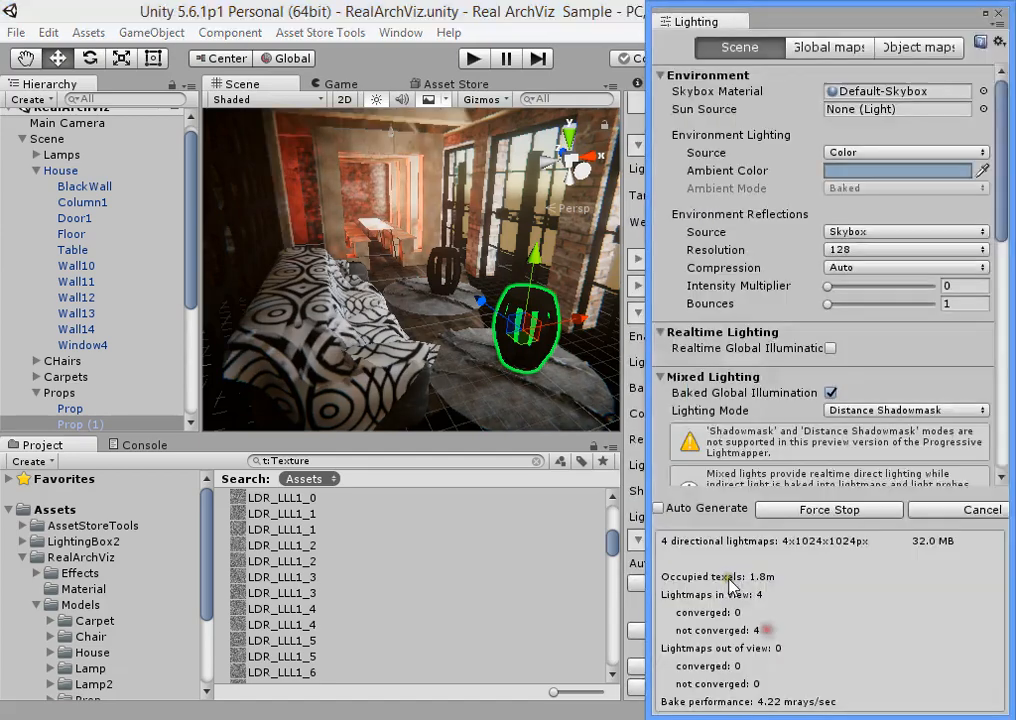
click(885, 506)
scroll(810, 348, down, 5)
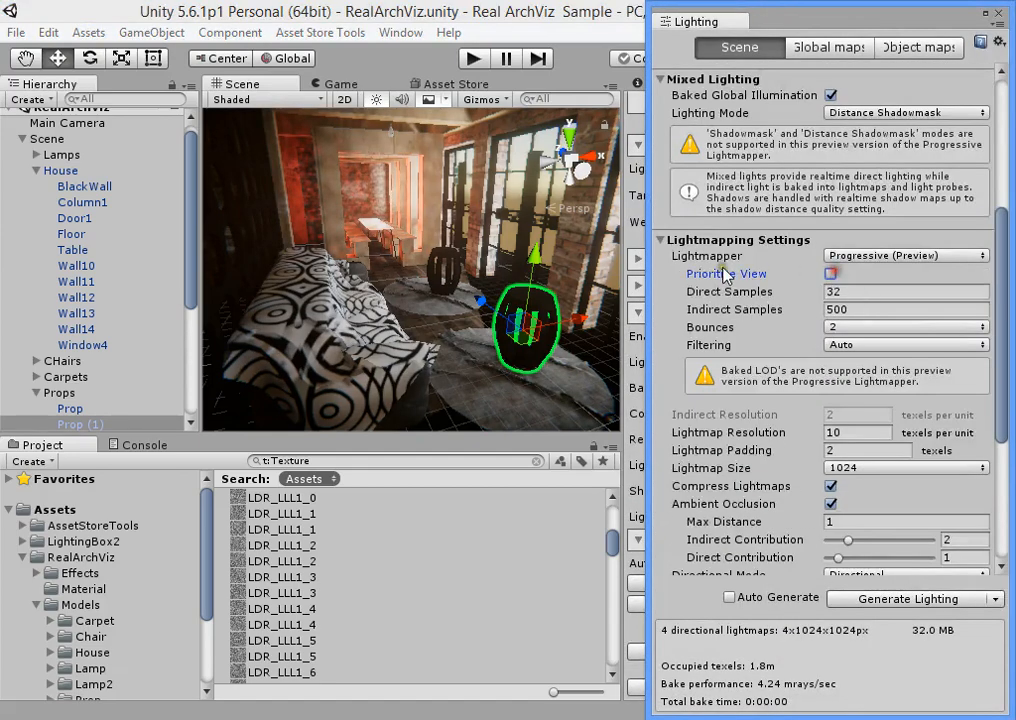
- Clear the baked data, generate the lighting again and close the Lighting window
click(997, 599)
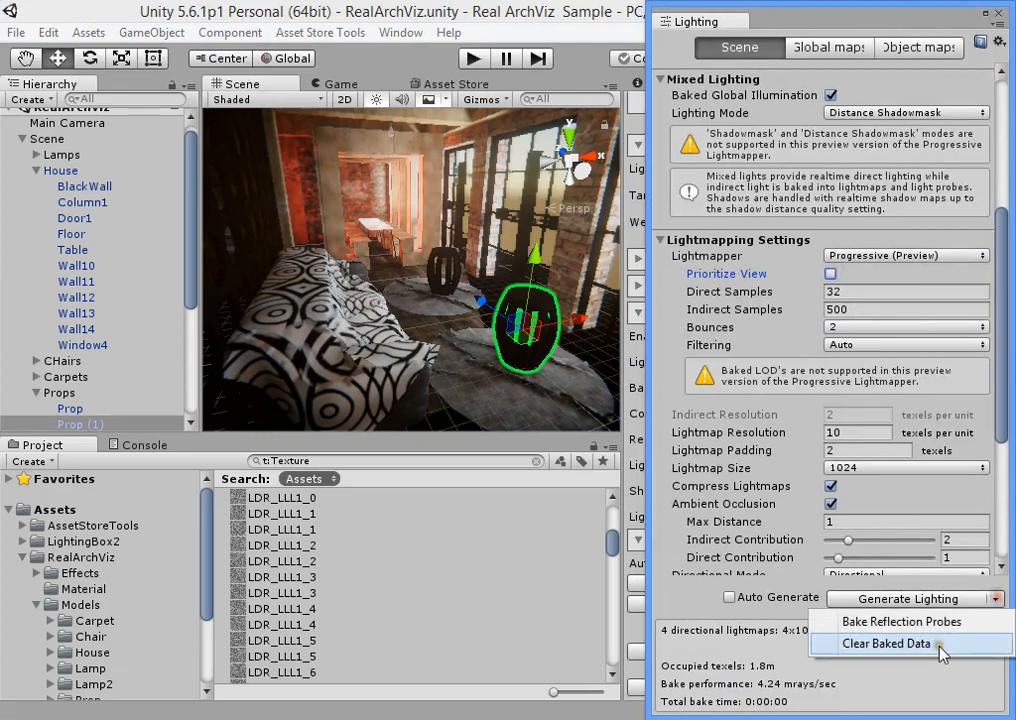
click(893, 643)
click(896, 598)
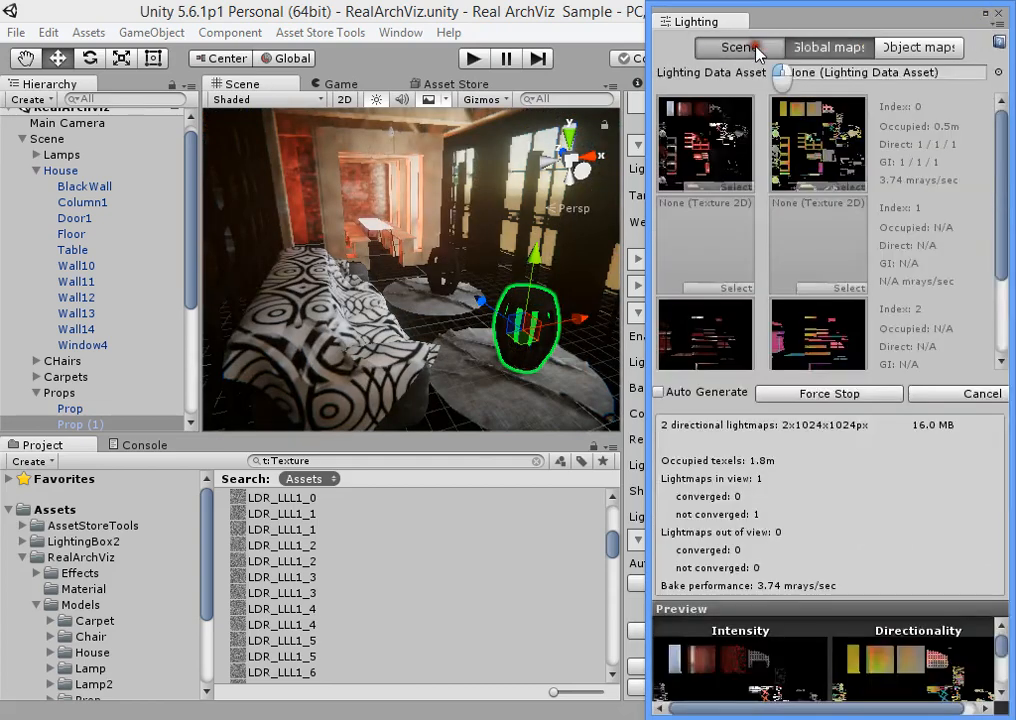
click(998, 15)
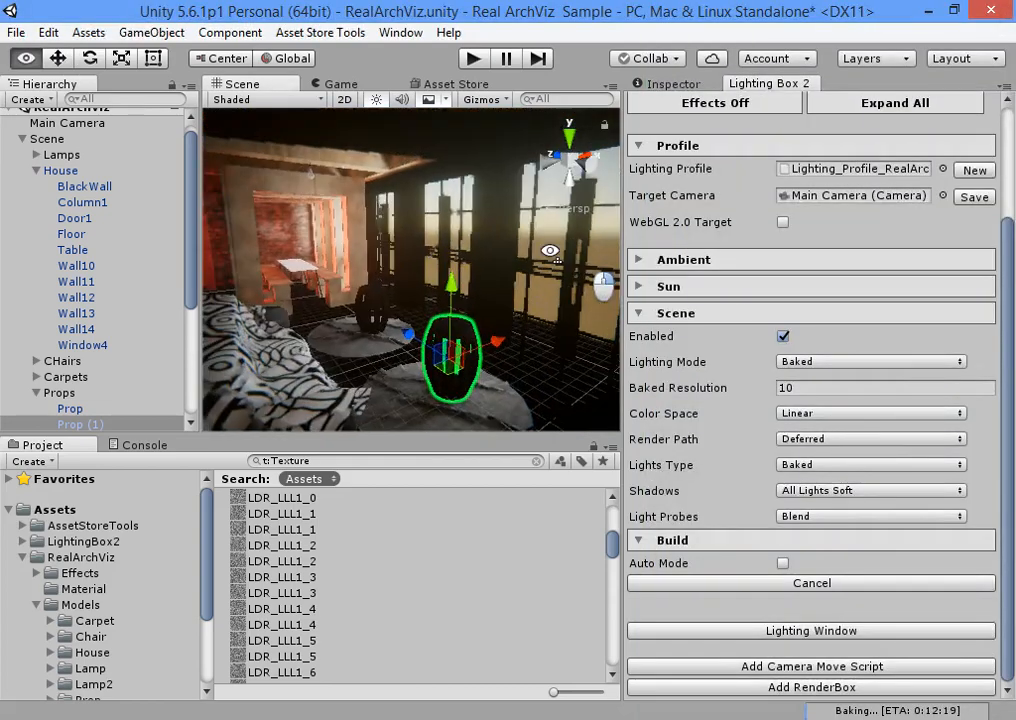
- Select all four spotlights and set their Indirect Multiplier to 2
scroll(410, 270, down, 5)
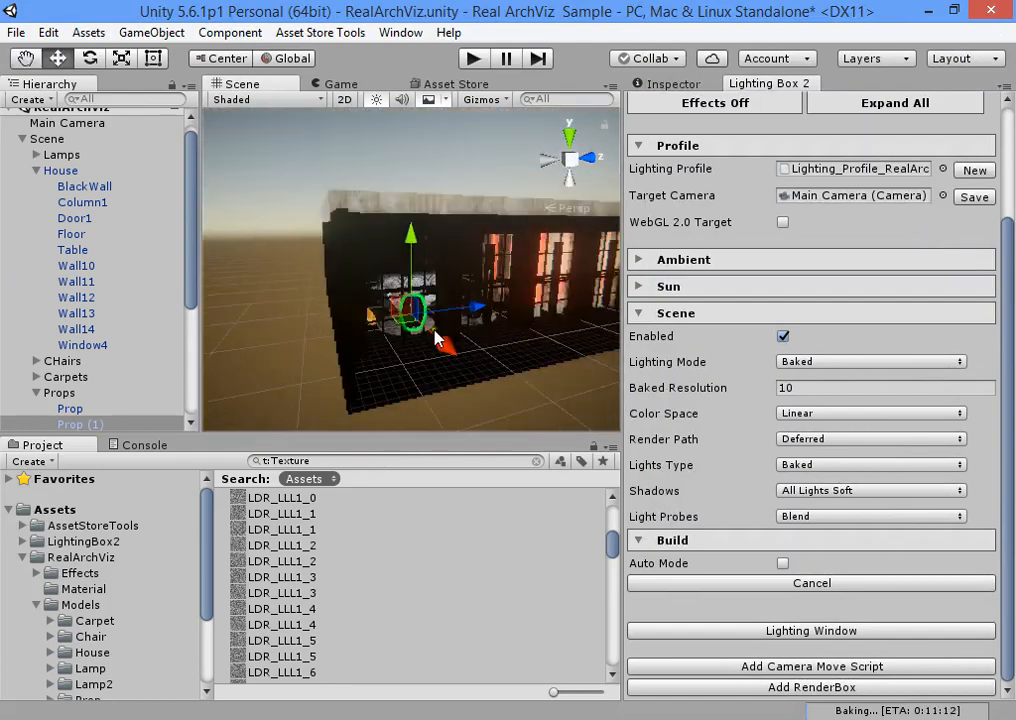
alt+drag(410, 270, 476, 378)
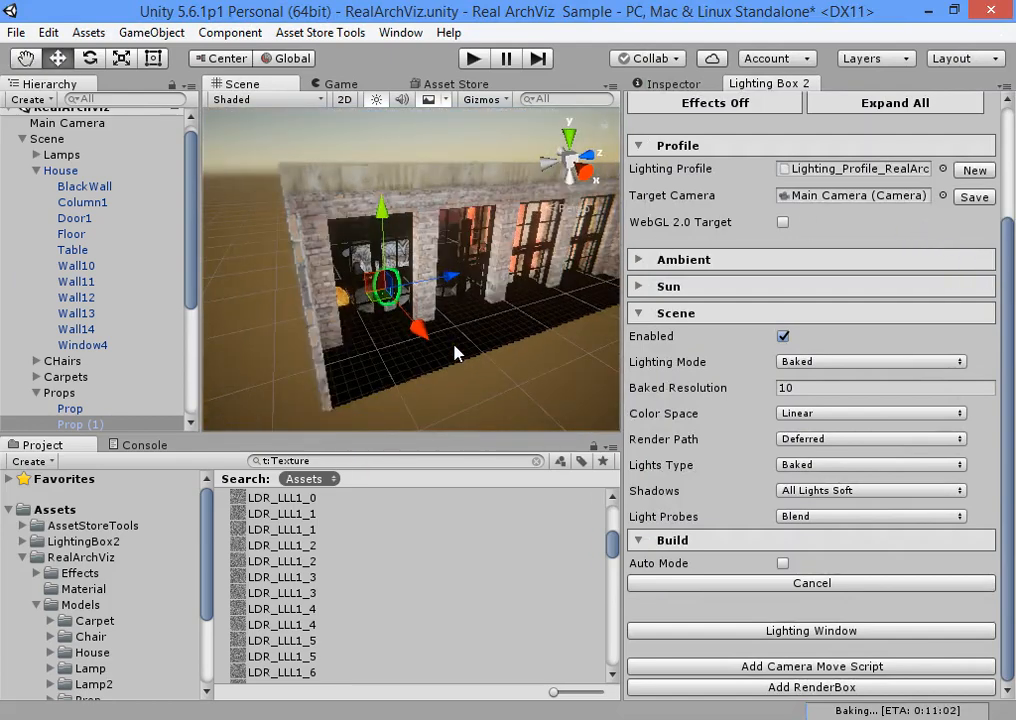
right_drag(455, 352, 310, 257)
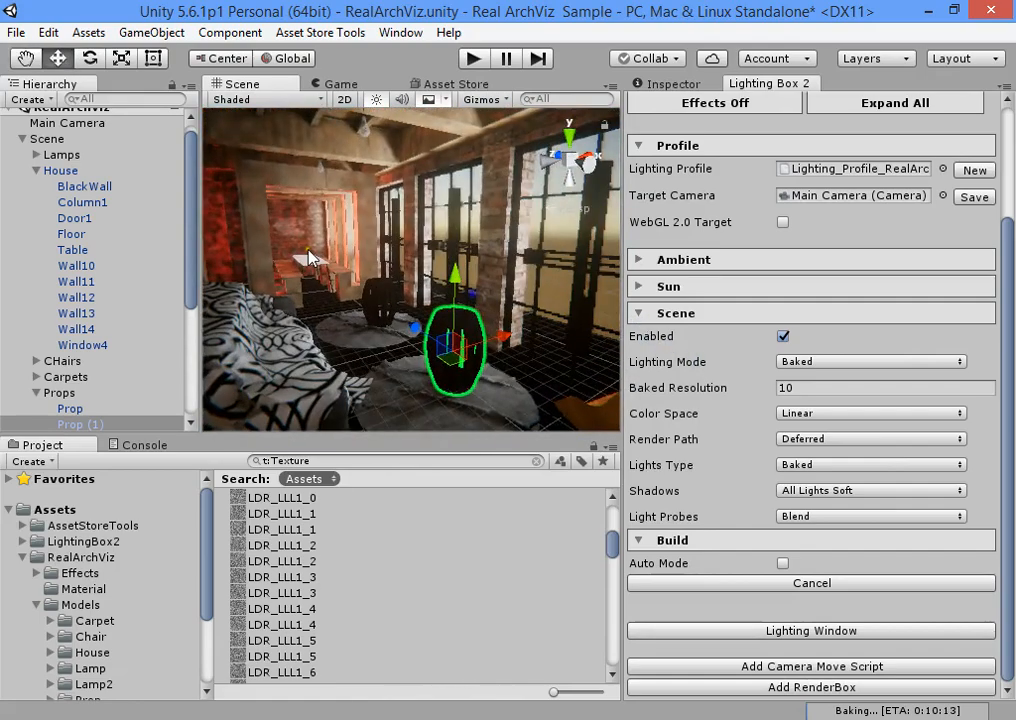
click(23, 138)
click(86, 258)
shift+click(105, 212)
click(680, 83)
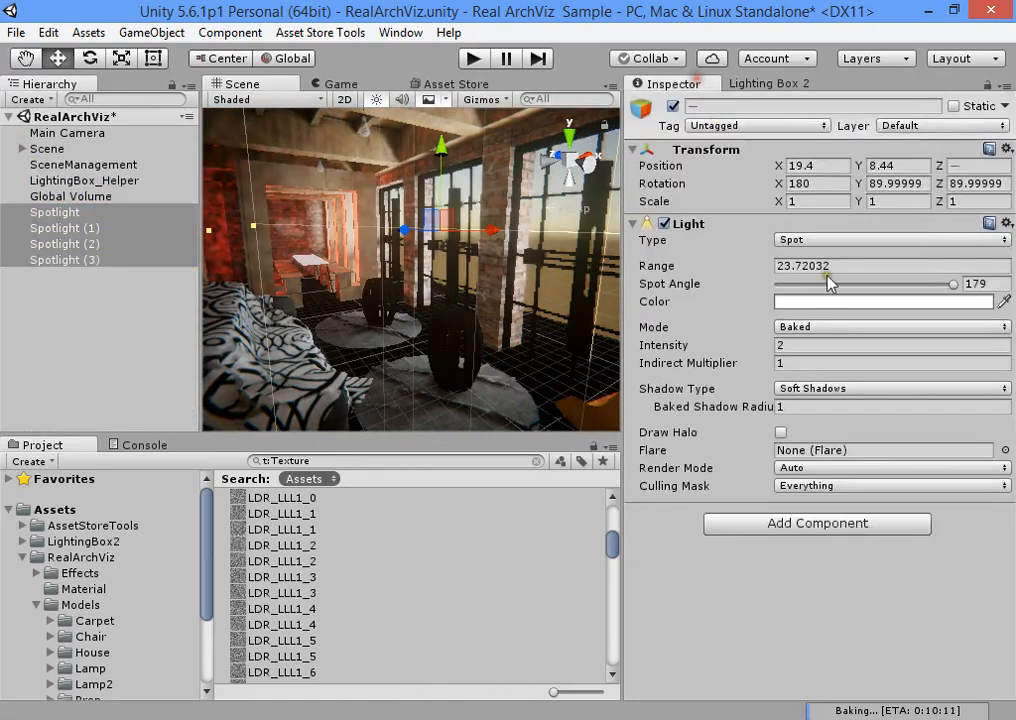
click(829, 362)
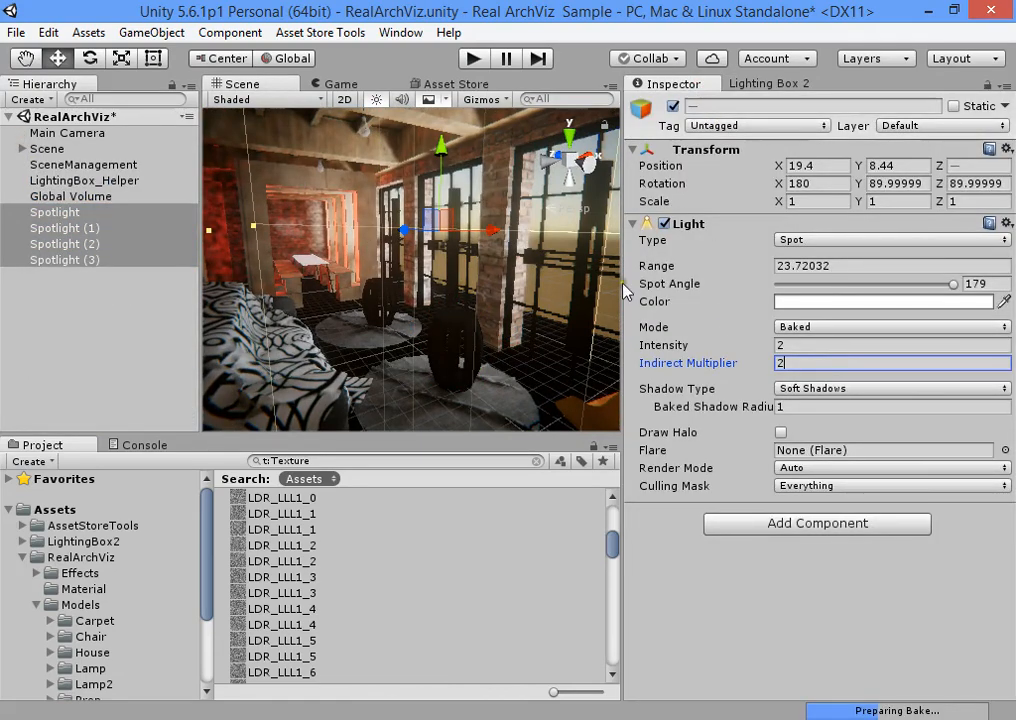
- In the Lighting window's lightmapping settings, turn off Ambient Occlusion and Compress Lightmaps and set Lightmap Size to 2048
right_drag(481, 243, 474, 270)
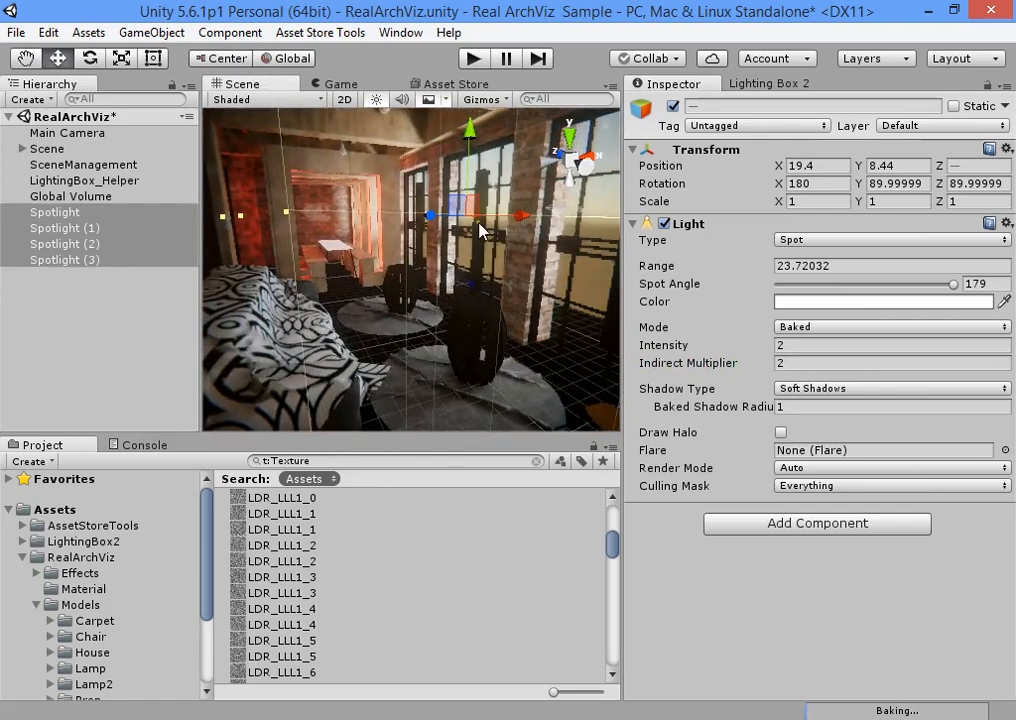
click(474, 291)
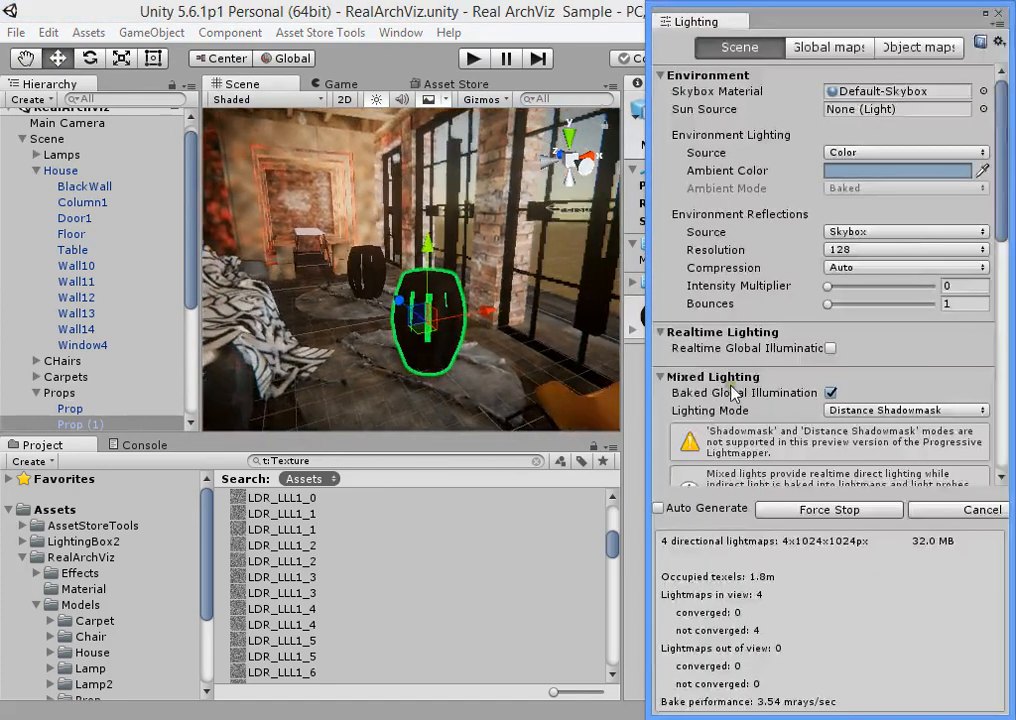
scroll(837, 291, down, 8)
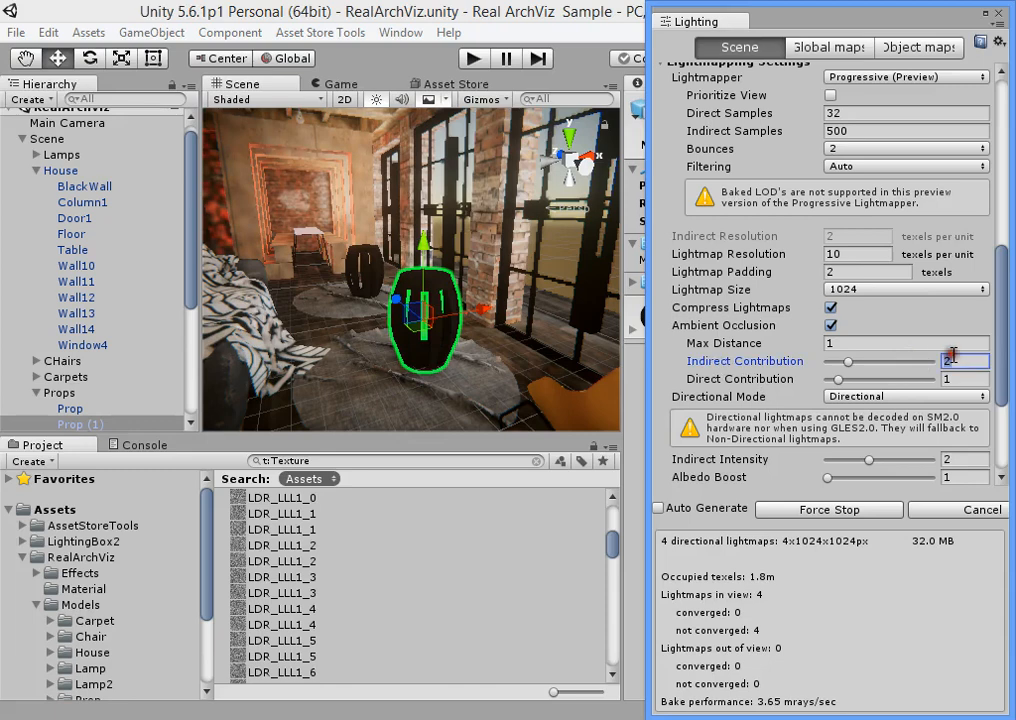
click(830, 326)
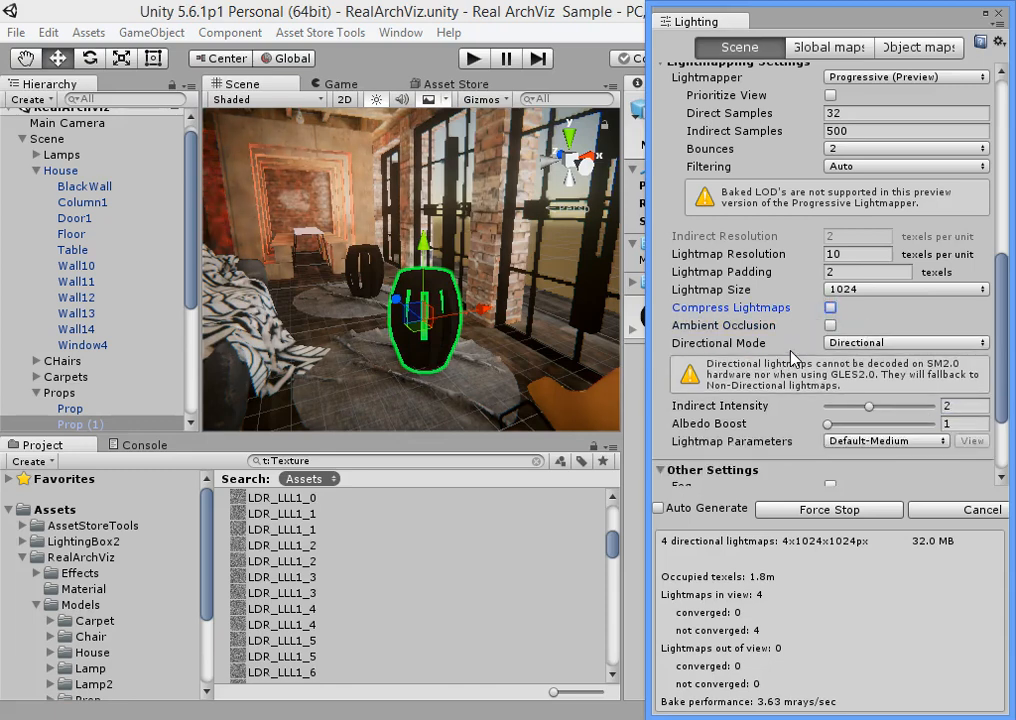
click(880, 289)
click(878, 446)
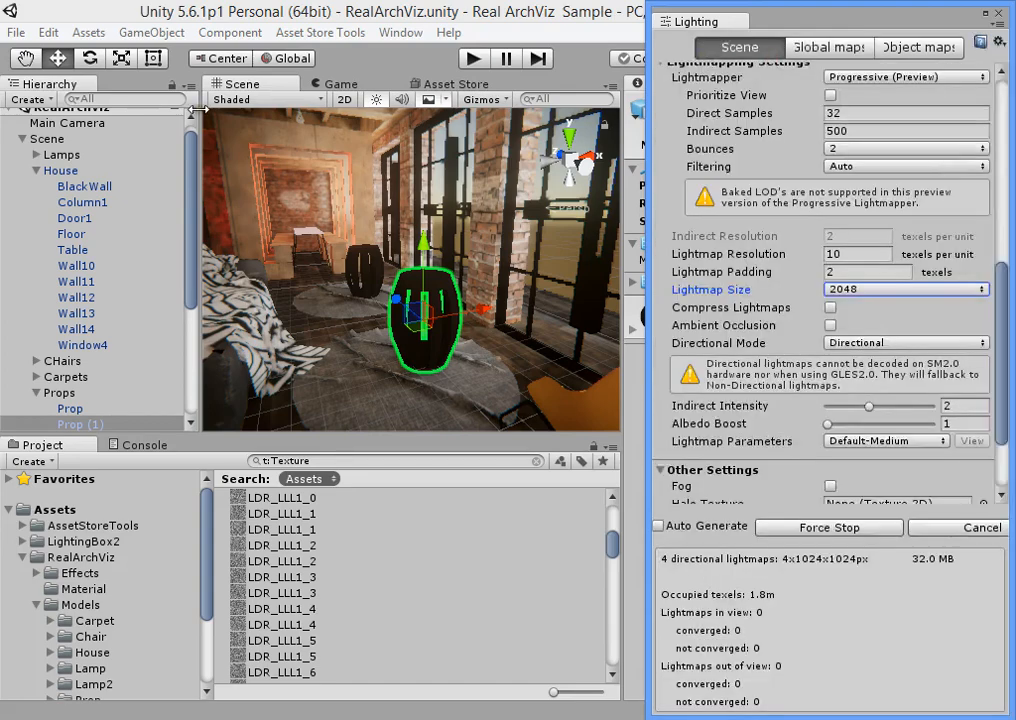
- Display the scene in Baked Lightmap mode and set Lightmap Resolution to 3 texels per unit
click(228, 100)
click(112, 517)
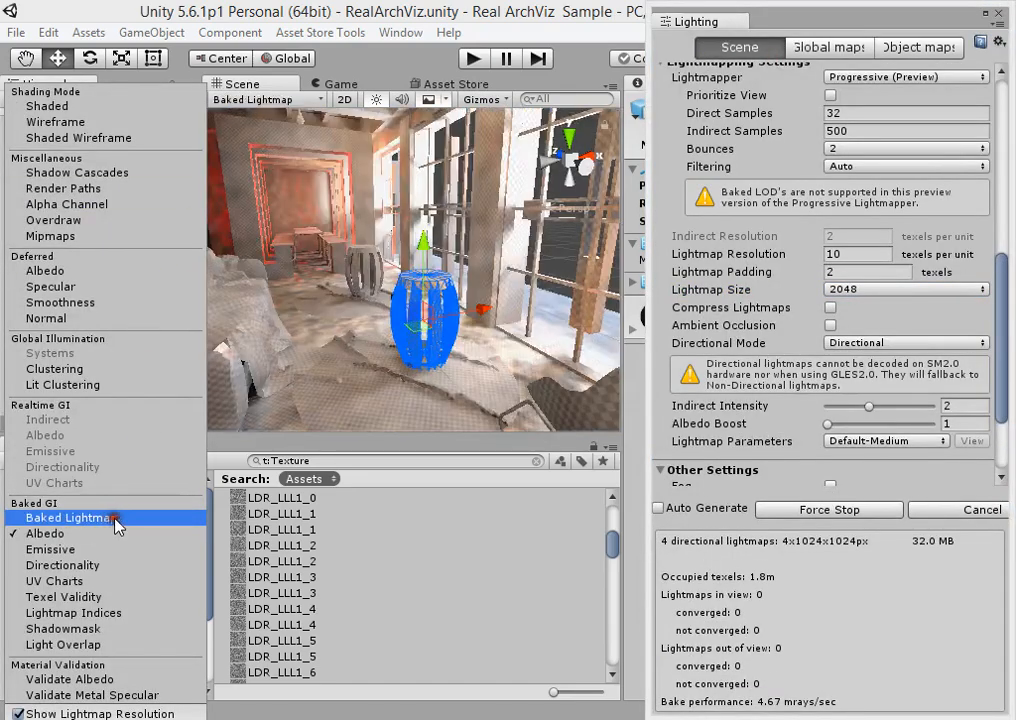
mouse_move(378, 290)
right_down()
mouse_move(382, 349)
mouse_move(597, 313)
right_up()
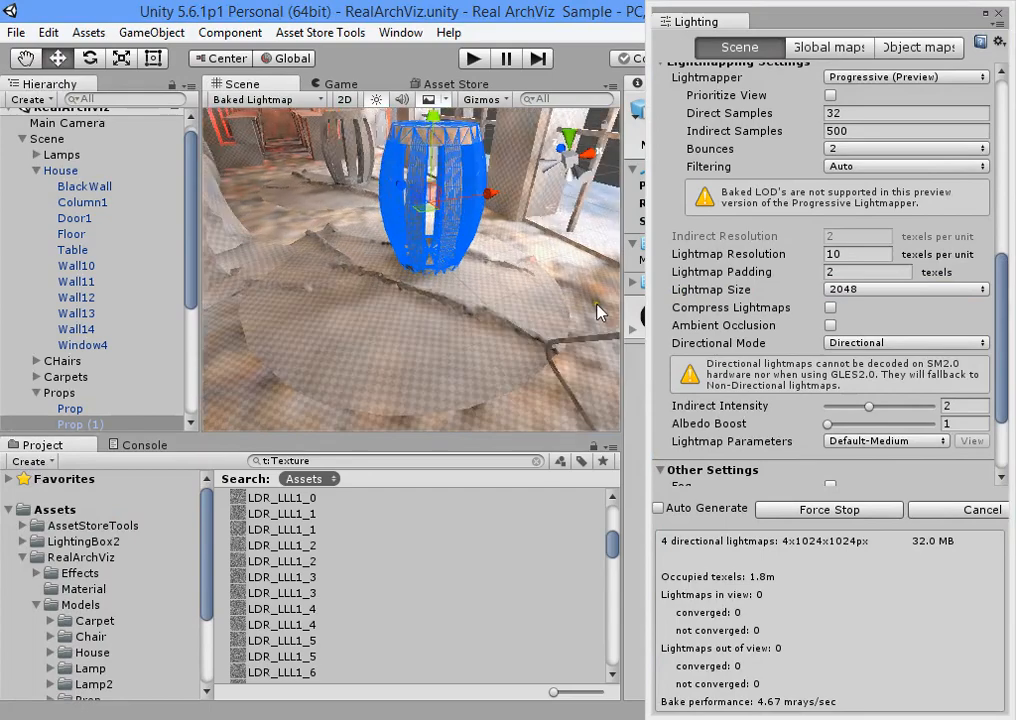
drag(808, 257, 693, 264)
click(863, 254)
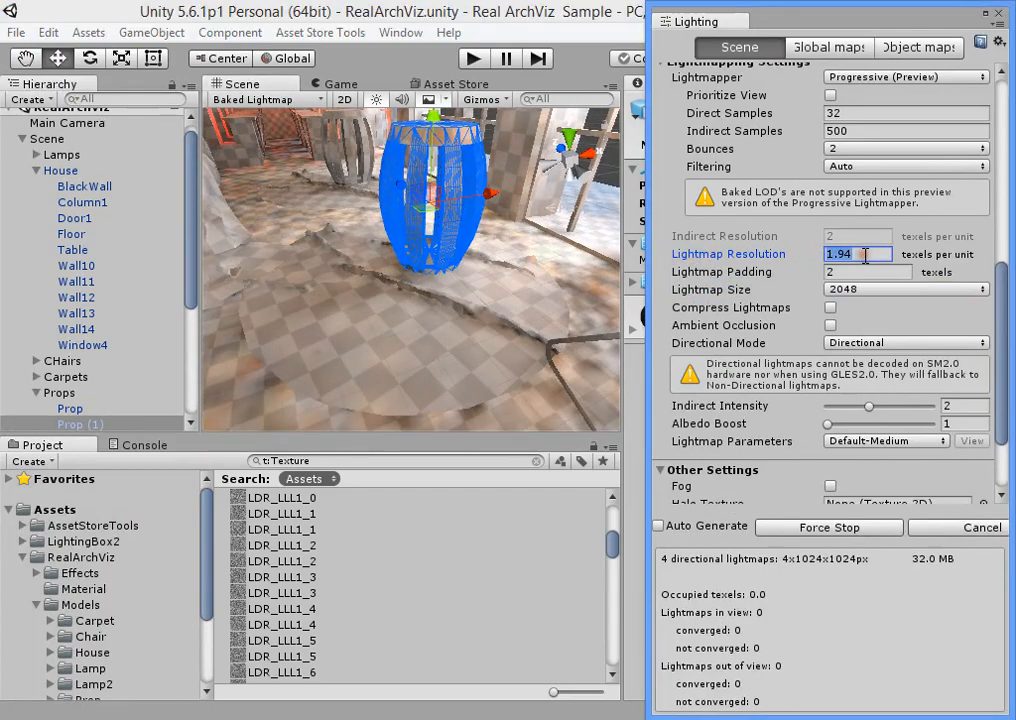
text(3)
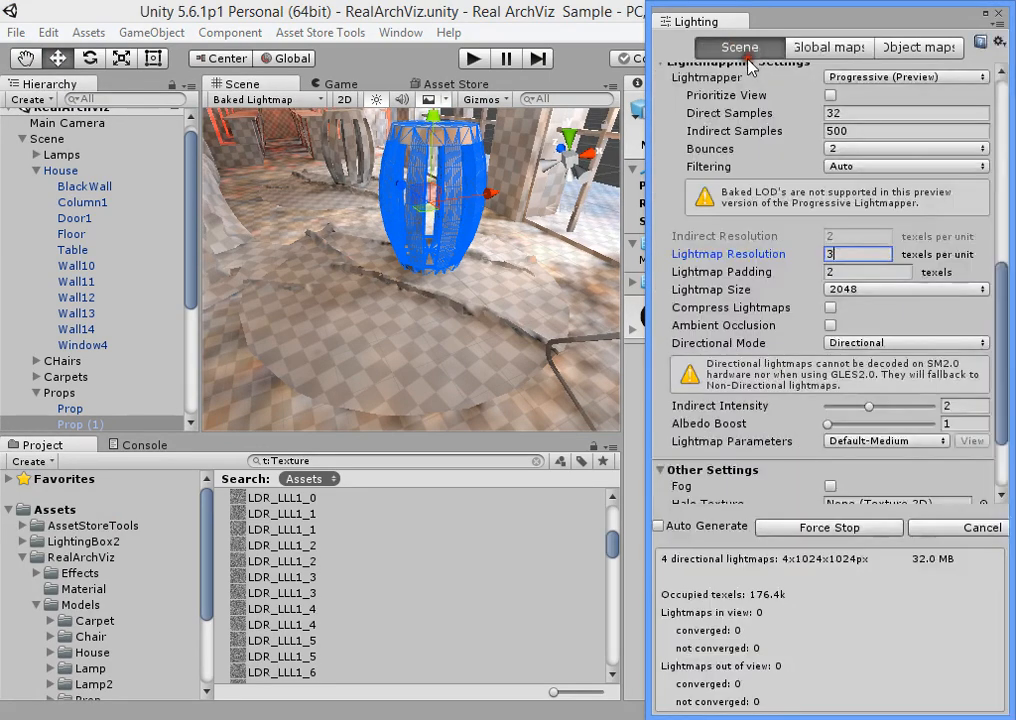
- Reposition the Lighting window and set Lightmap Parameters to Default-HighResolution
drag(784, 25, 716, 165)
drag(860, 157, 890, 30)
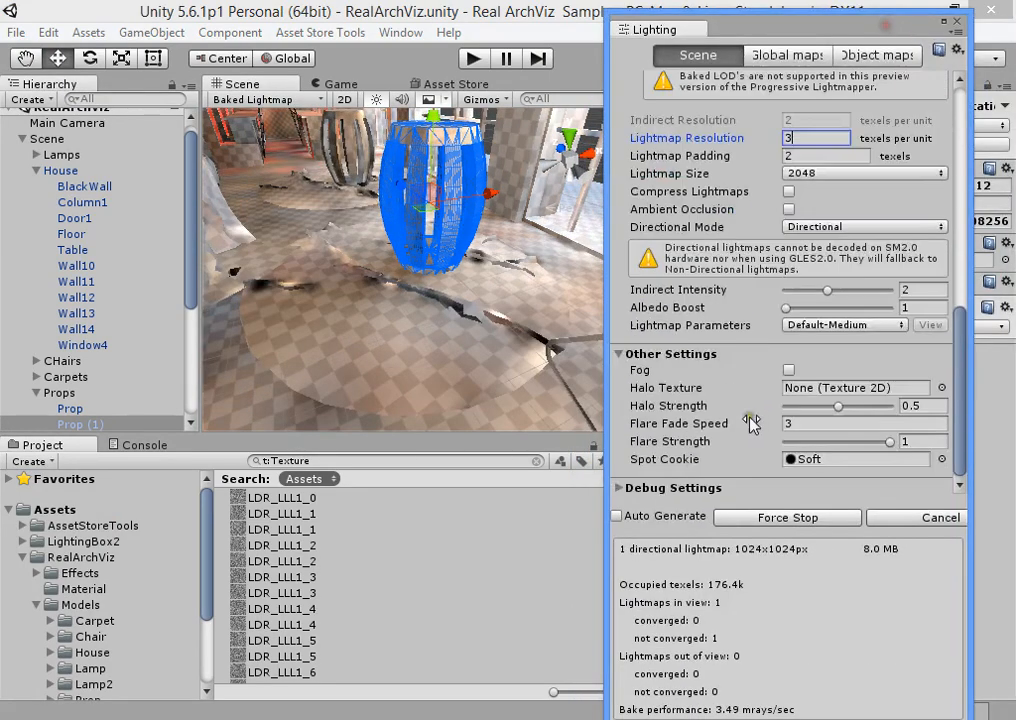
click(852, 325)
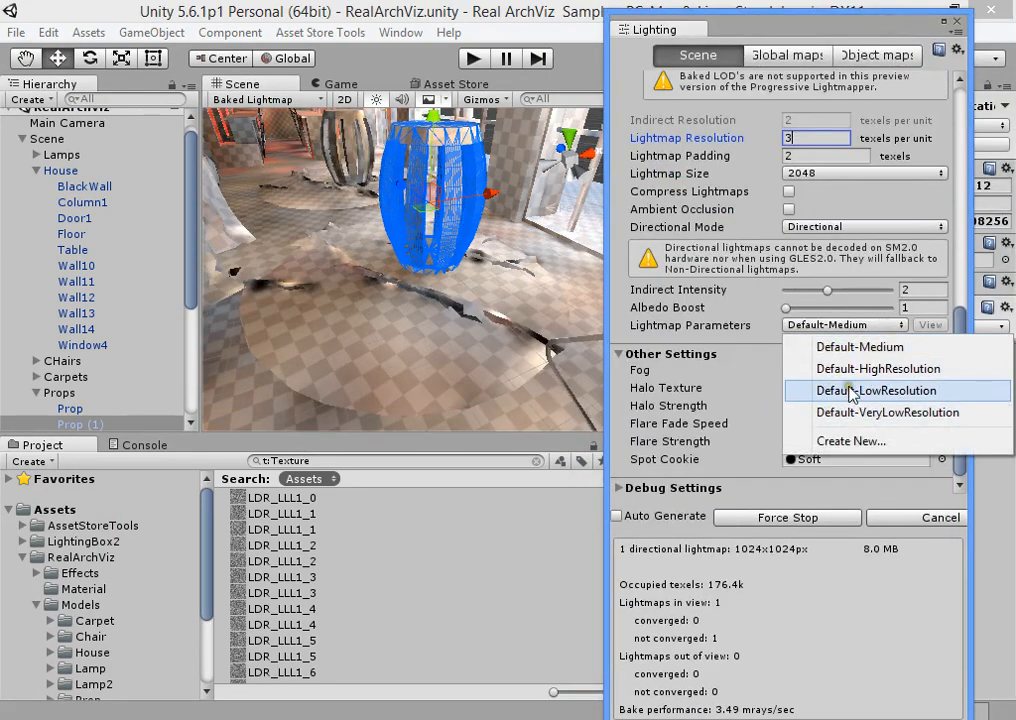
click(856, 370)
- Review the lightmapping settings and the baking progress of the global maps, and close the Lighting window
scroll(853, 363, up, 3)
click(910, 349)
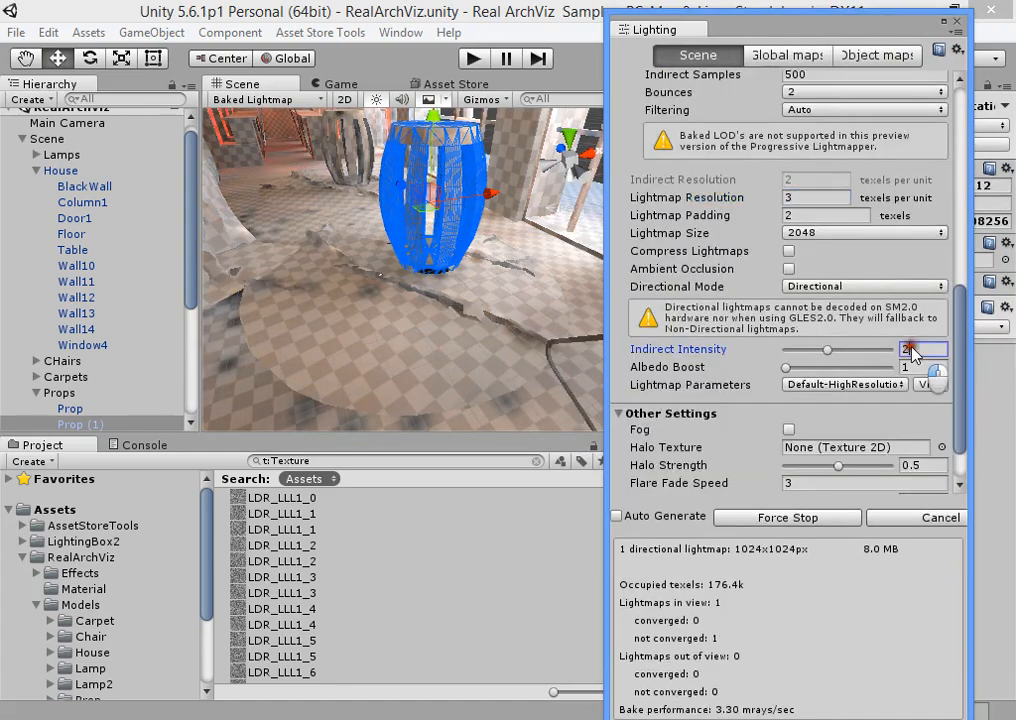
scroll(838, 296, up, 3)
scroll(824, 270, up, 15)
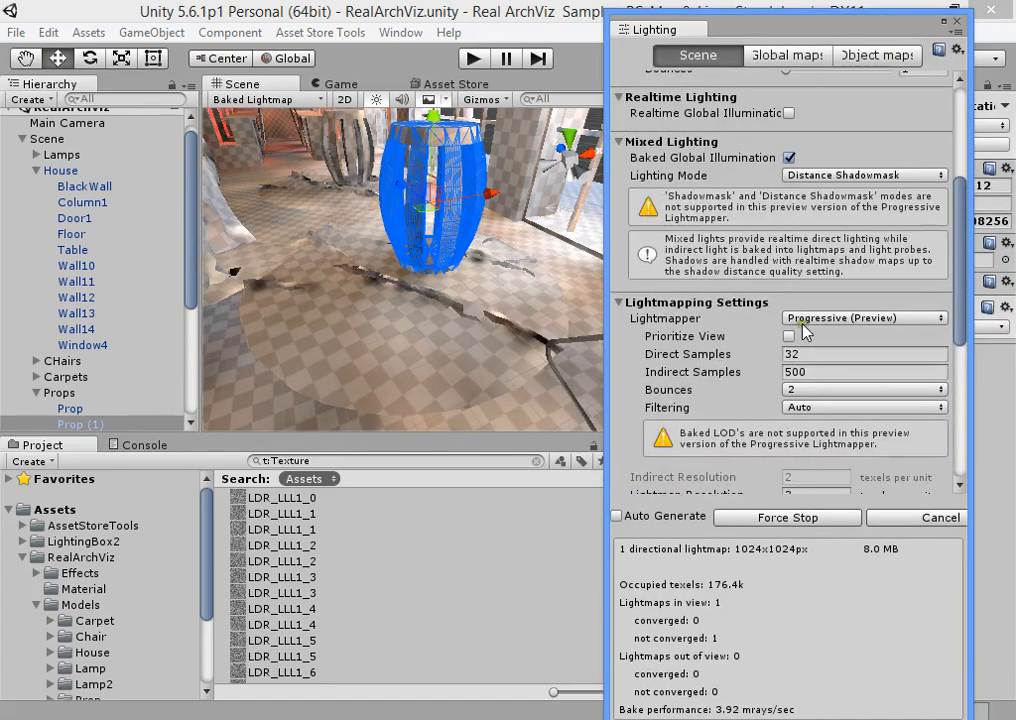
click(788, 55)
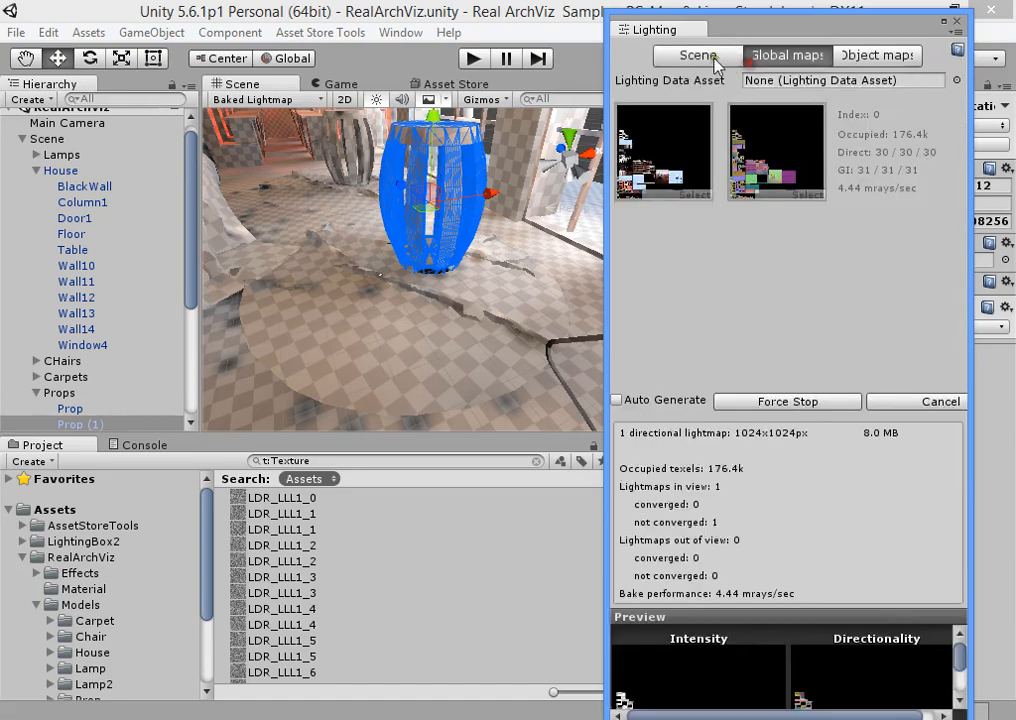
click(700, 55)
click(788, 55)
click(733, 55)
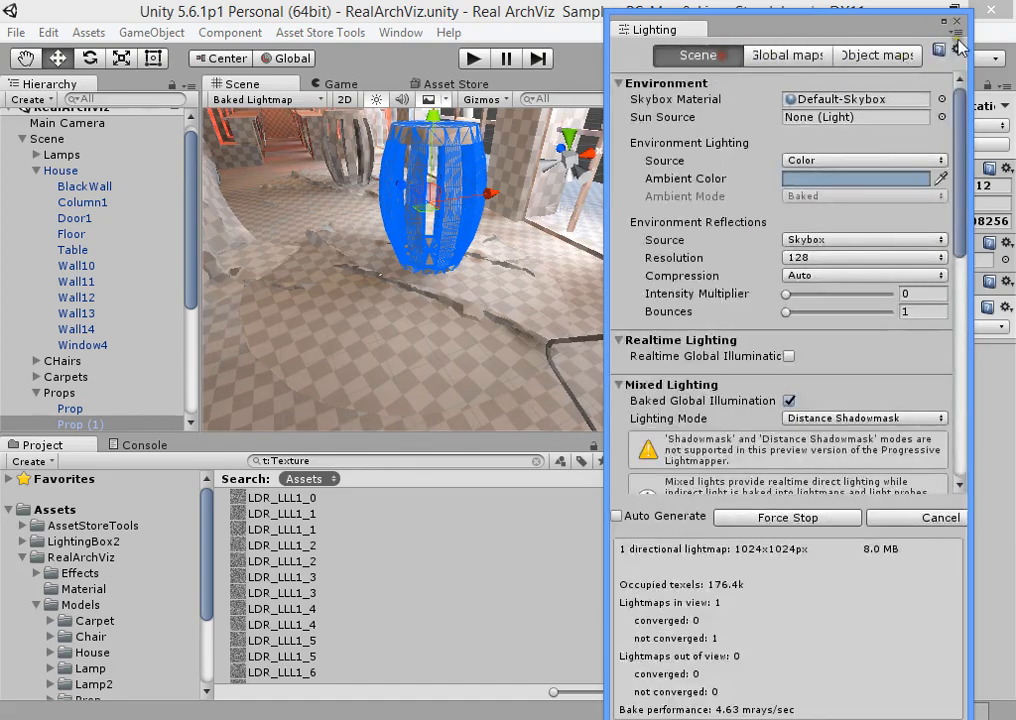
click(795, 56)
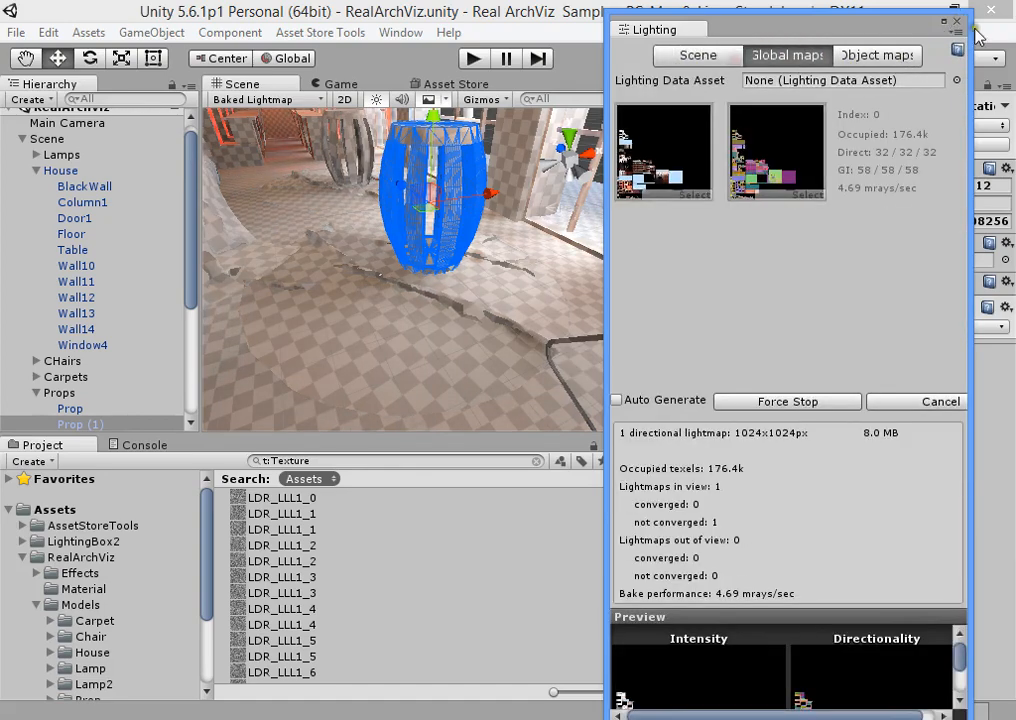
click(738, 55)
drag(950, 27, 960, 26)
click(966, 21)
- Compare the room in Shaded and Baked Lightmap display modes, checking the sofa, ceiling, barrels and windows, and finish in Shaded
right_drag(392, 334, 451, 281)
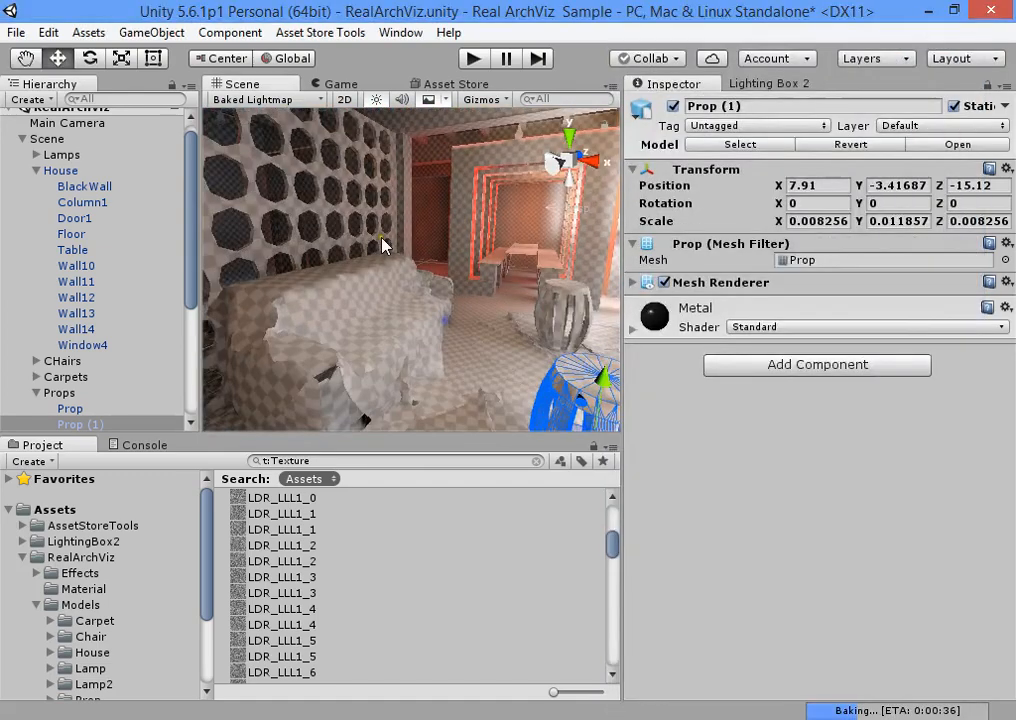
click(266, 99)
click(143, 102)
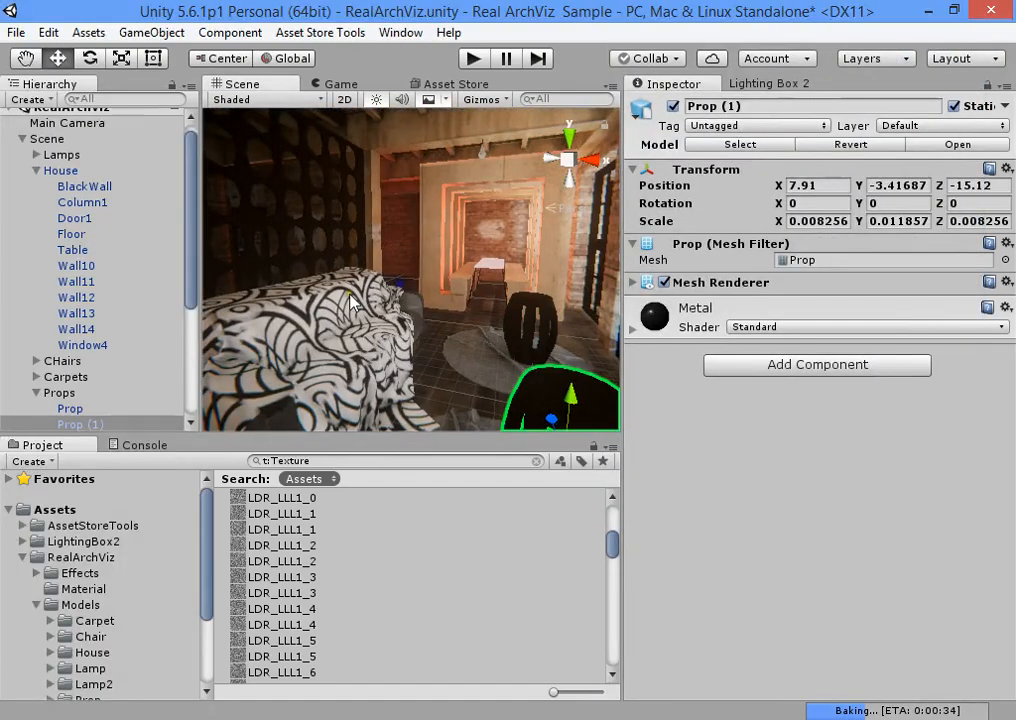
right_drag(350, 300, 325, 133)
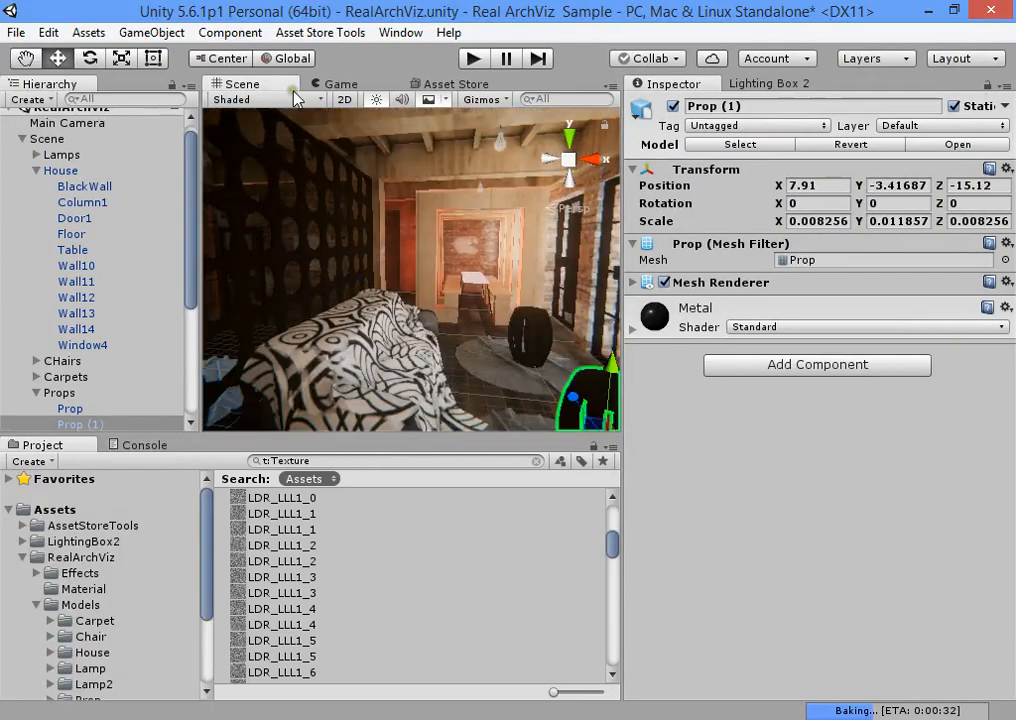
click(296, 99)
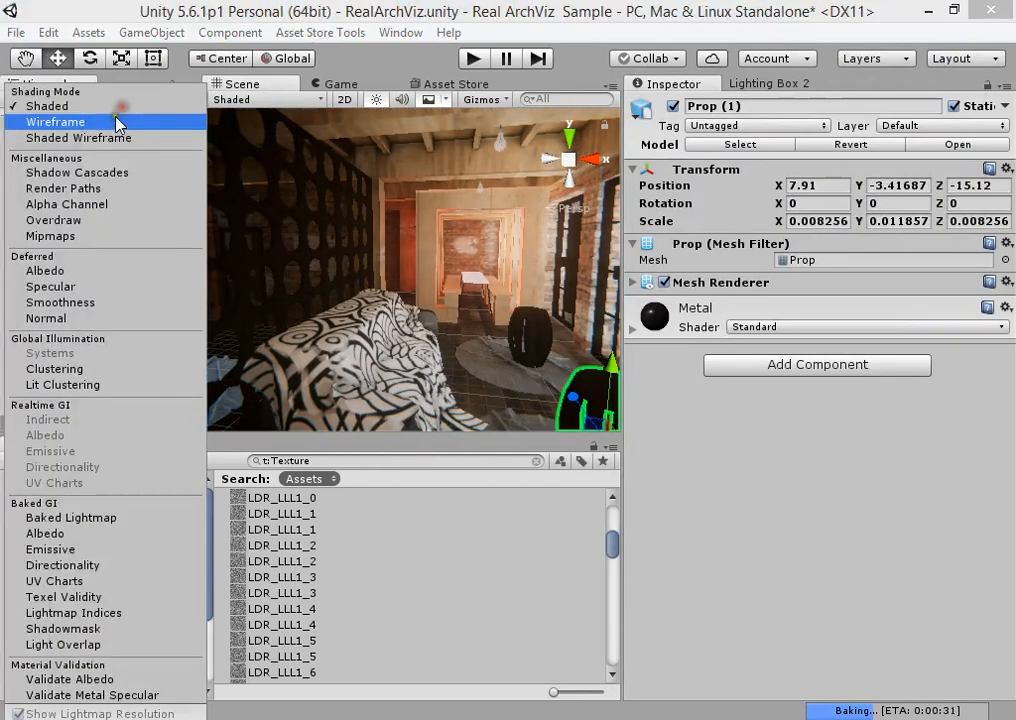
click(117, 518)
mouse_move(408, 311)
right_down()
mouse_move(633, 340)
mouse_move(410, 336)
mouse_move(345, 234)
right_up()
click(265, 99)
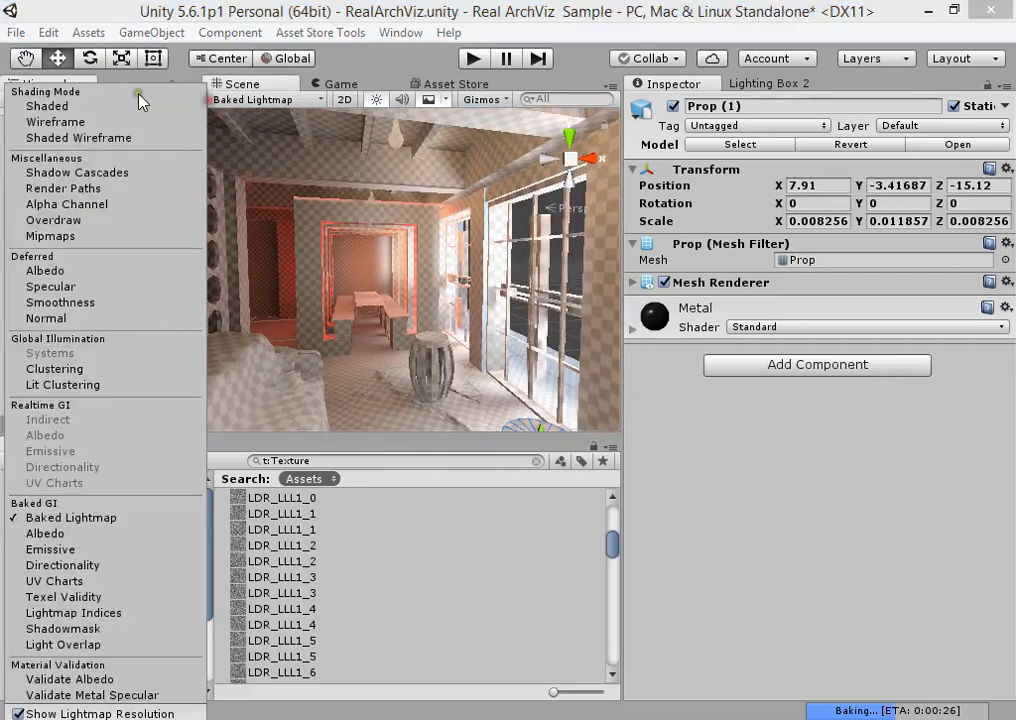
click(129, 105)
- Compare the shaded room with the Lighting Box 2 effects turned off and back on
click(762, 84)
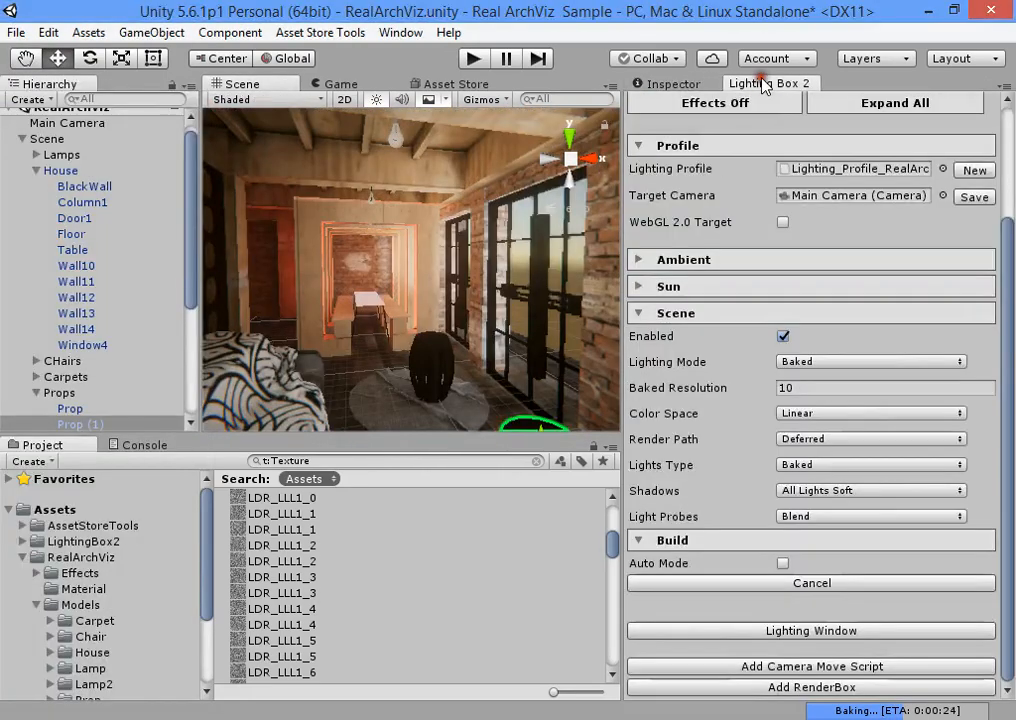
scroll(755, 280, up, 3)
click(737, 252)
right_drag(480, 300, 349, 317)
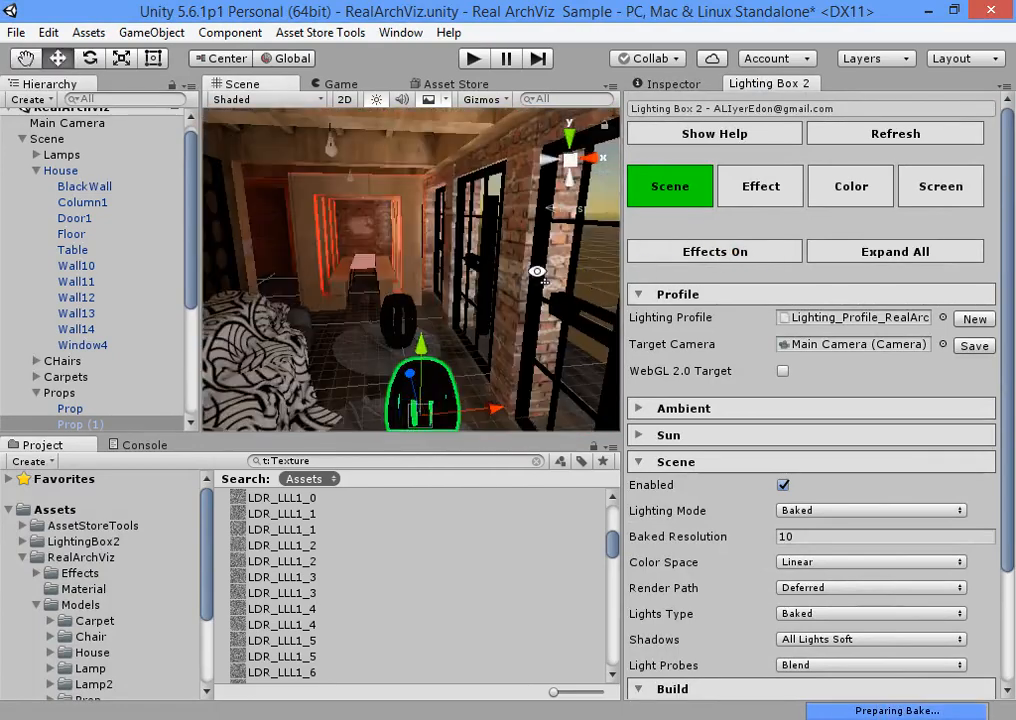
click(715, 251)
- Display the scene in Baked Lightmap mode and select the barrel prop beside the windows to inspect its lighting
click(285, 100)
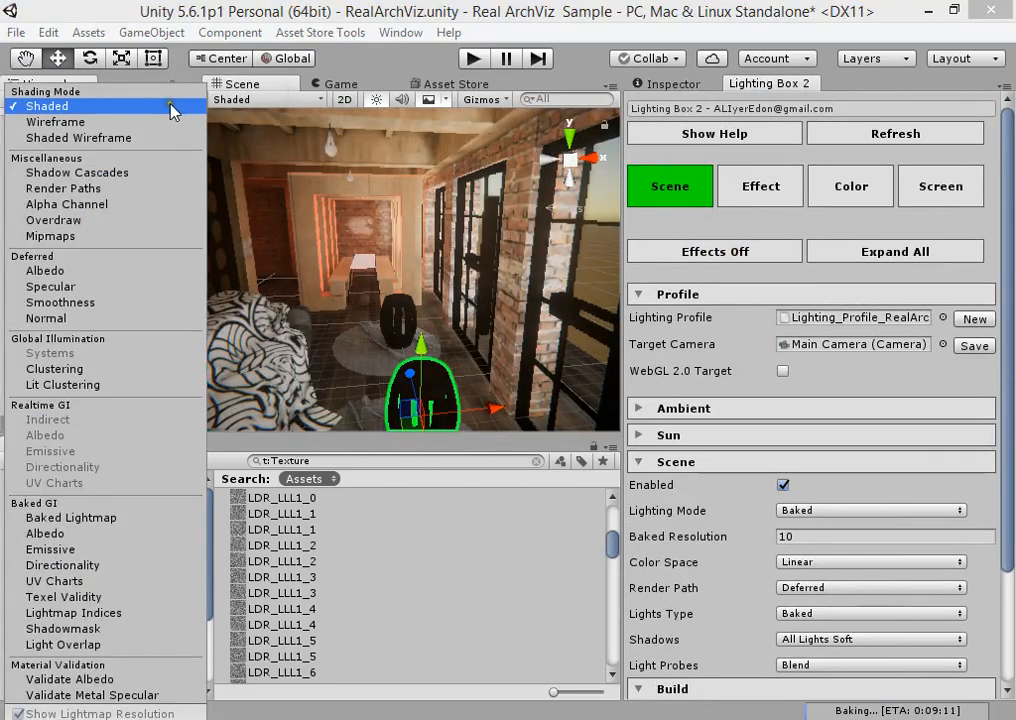
click(160, 522)
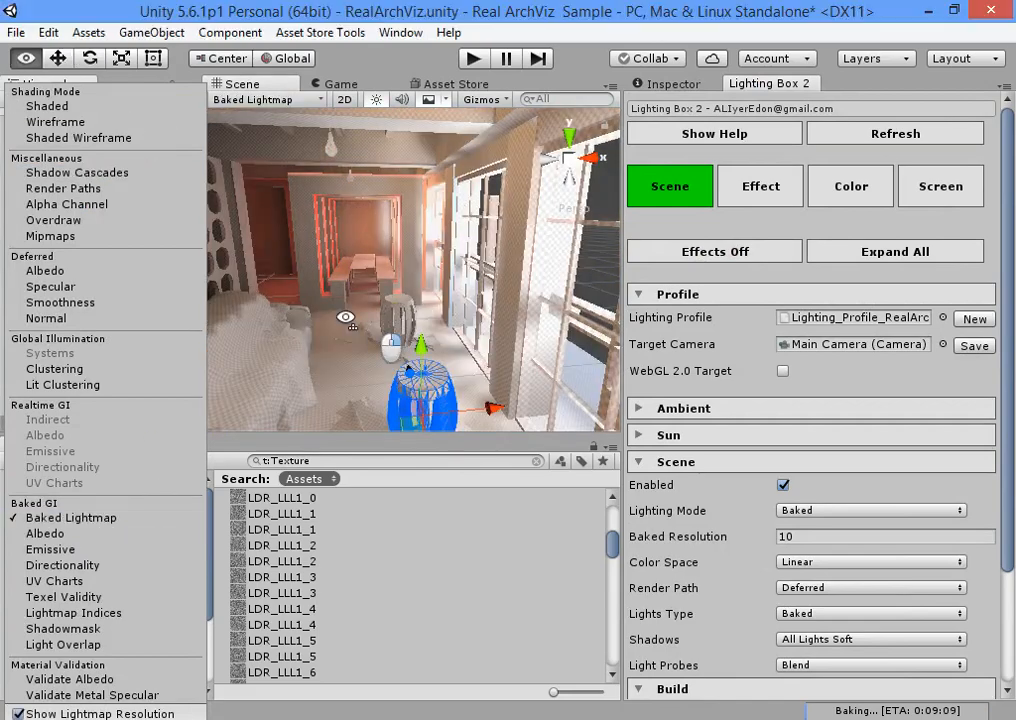
mouse_move(472, 340)
alt+mouse_down()
mouse_move(465, 300)
mouse_move(317, 290)
mouse_move(252, 242)
mouse_move(480, 312)
mouse_move(350, 245)
alt+mouse_up()
click(411, 279)
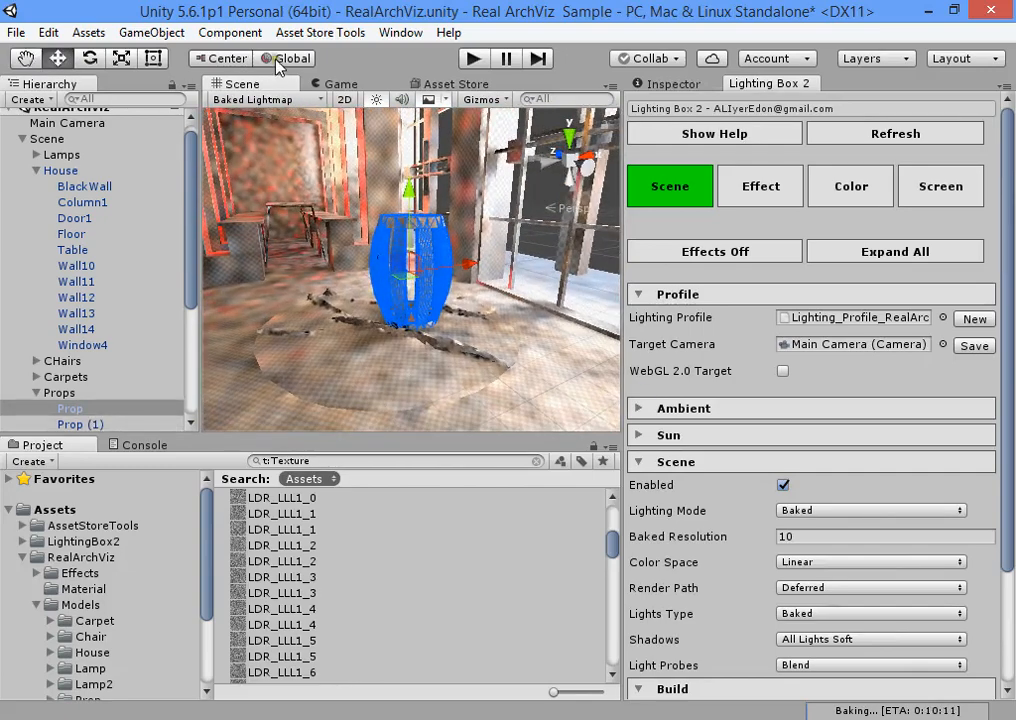
- Add a point light and place it at the hanging lamp bulb near the windows, about X 6.17, Y 13.79, Z -21.67
click(151, 32)
mouse_move(215, 143)
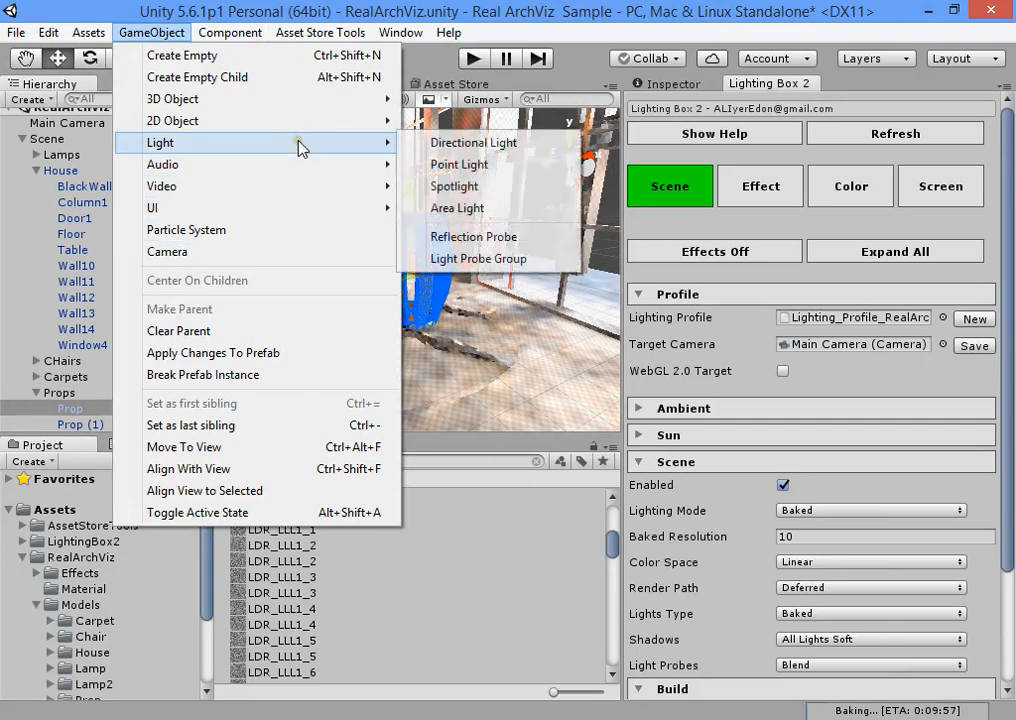
mouse_move(360, 146)
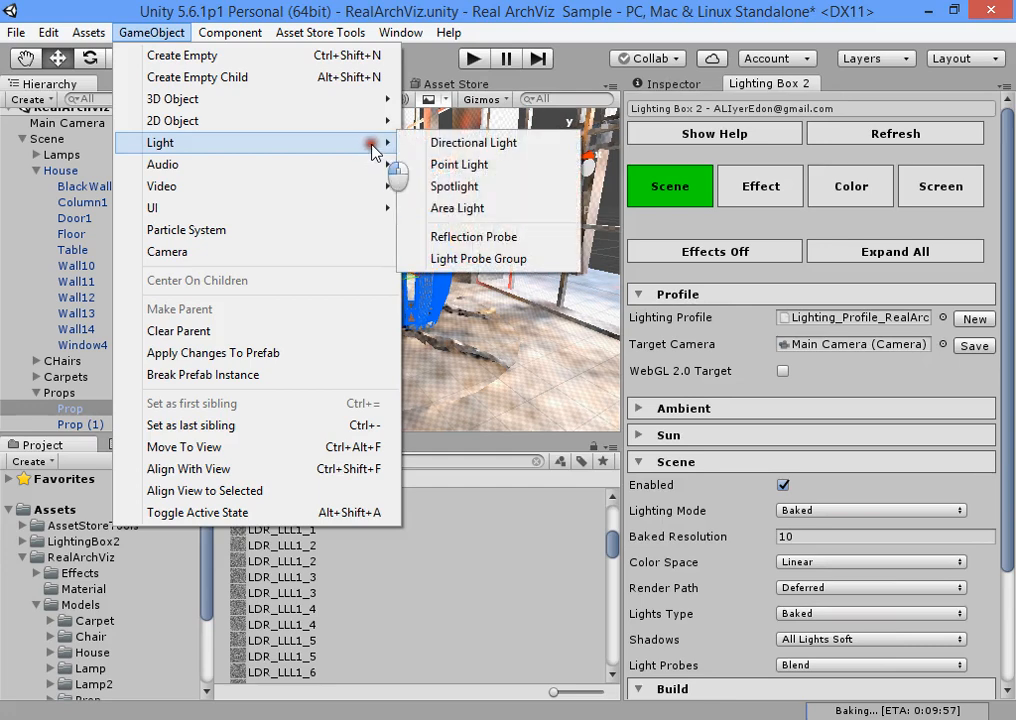
click(418, 164)
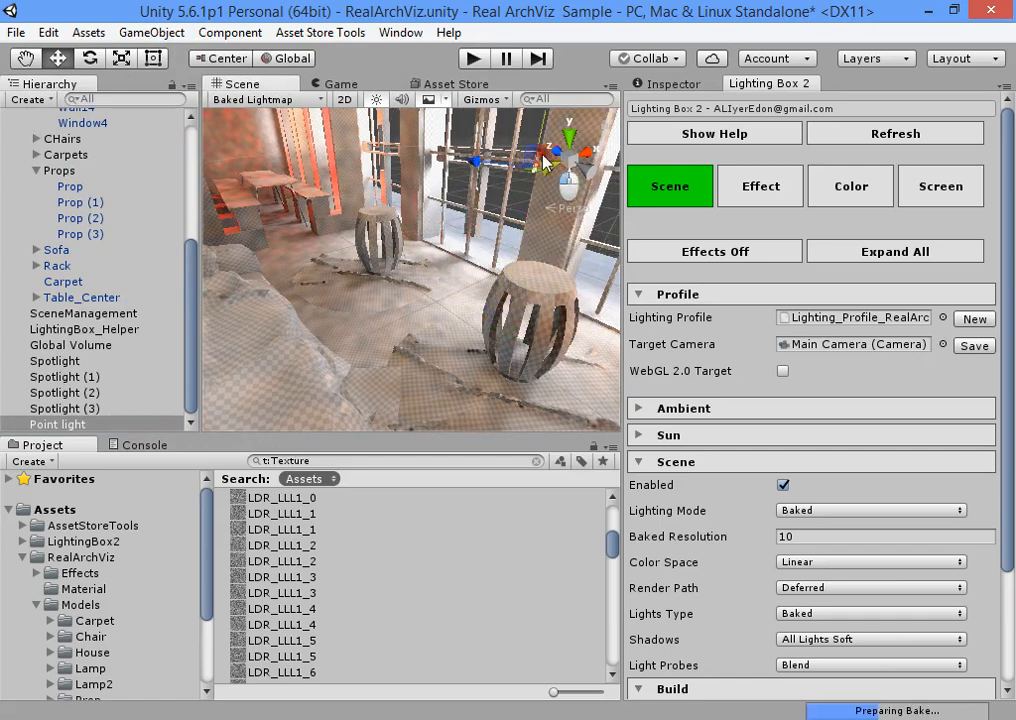
alt+drag(385, 262, 330, 290)
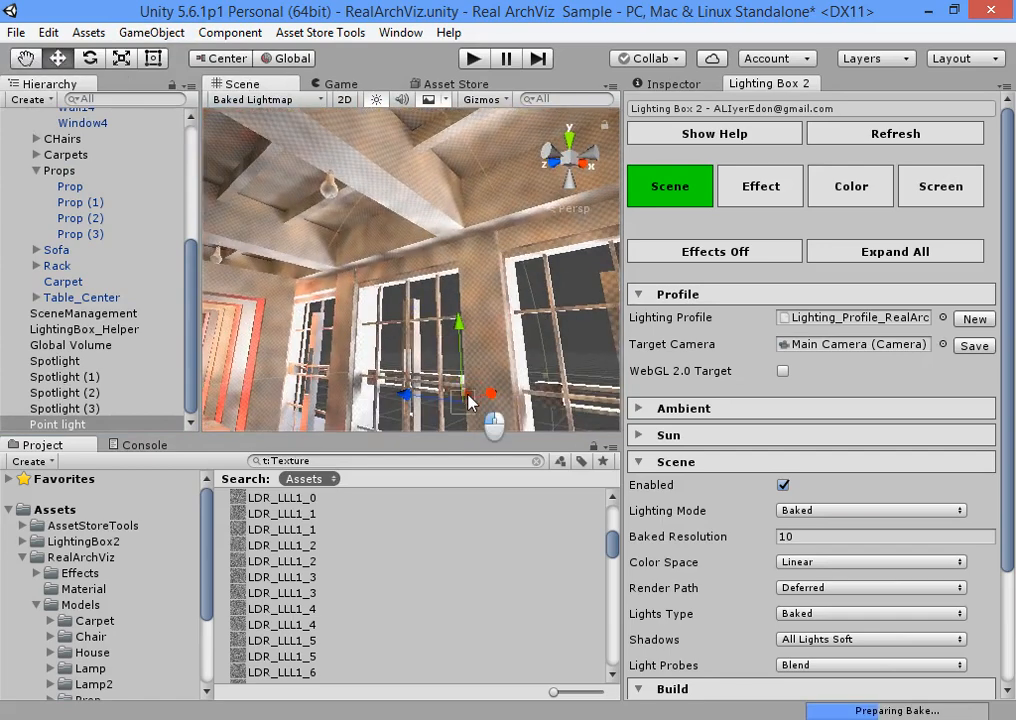
alt+drag(322, 197, 308, 194)
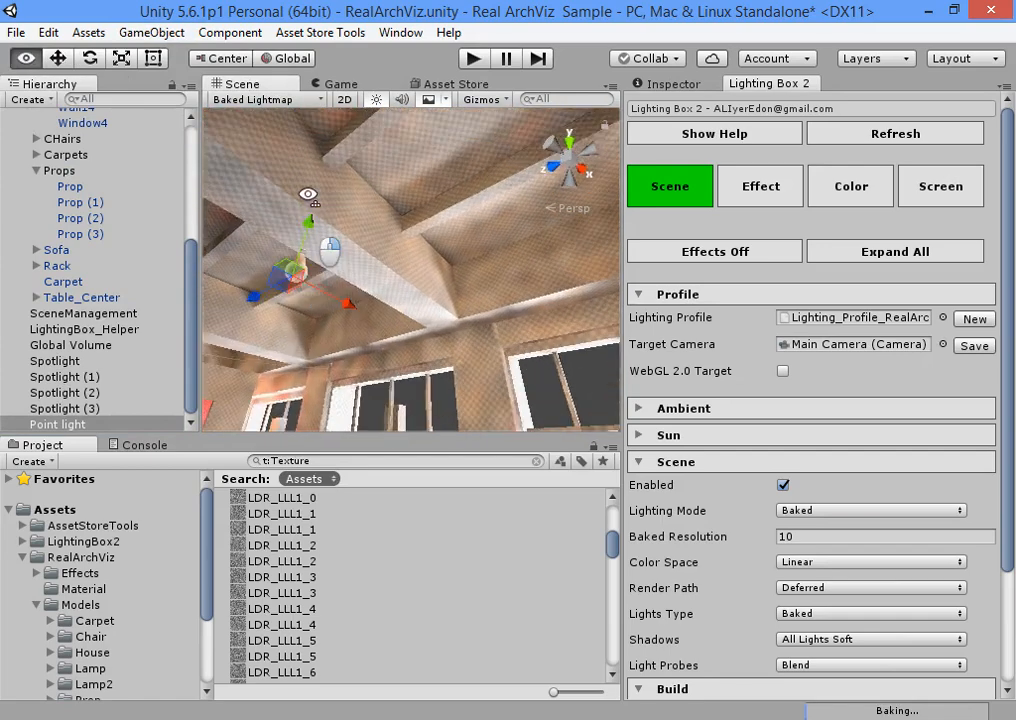
key(f)
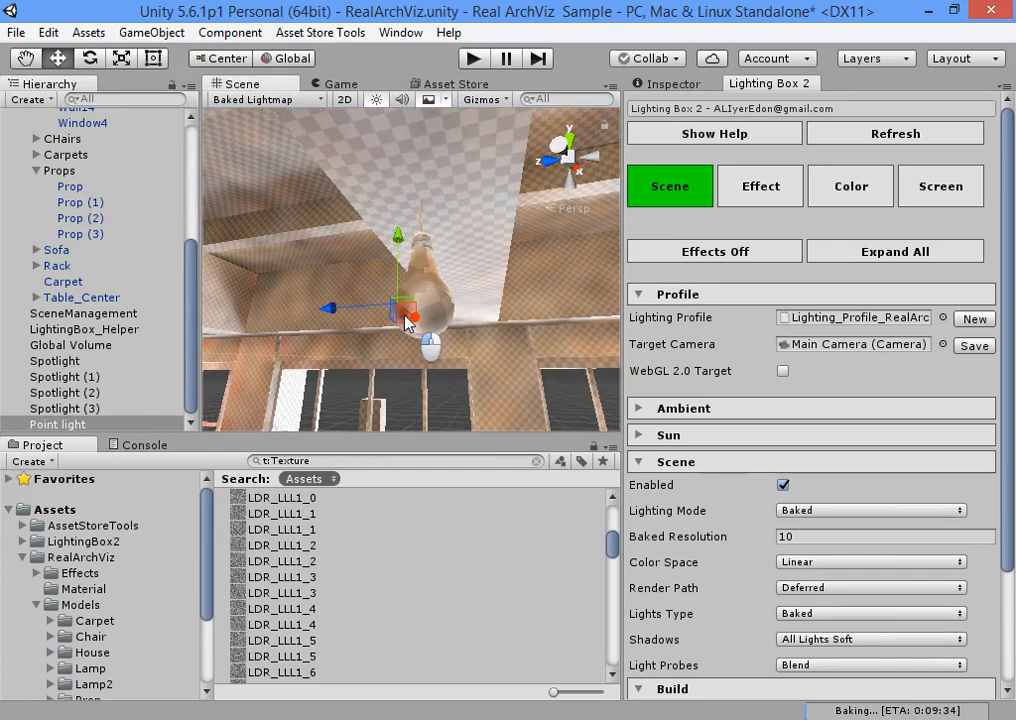
alt+drag(370, 280, 476, 282)
- Turn off the Static flag on the Lamps group that contains the hanging bulb
click(458, 275)
scroll(112, 329, up, 2)
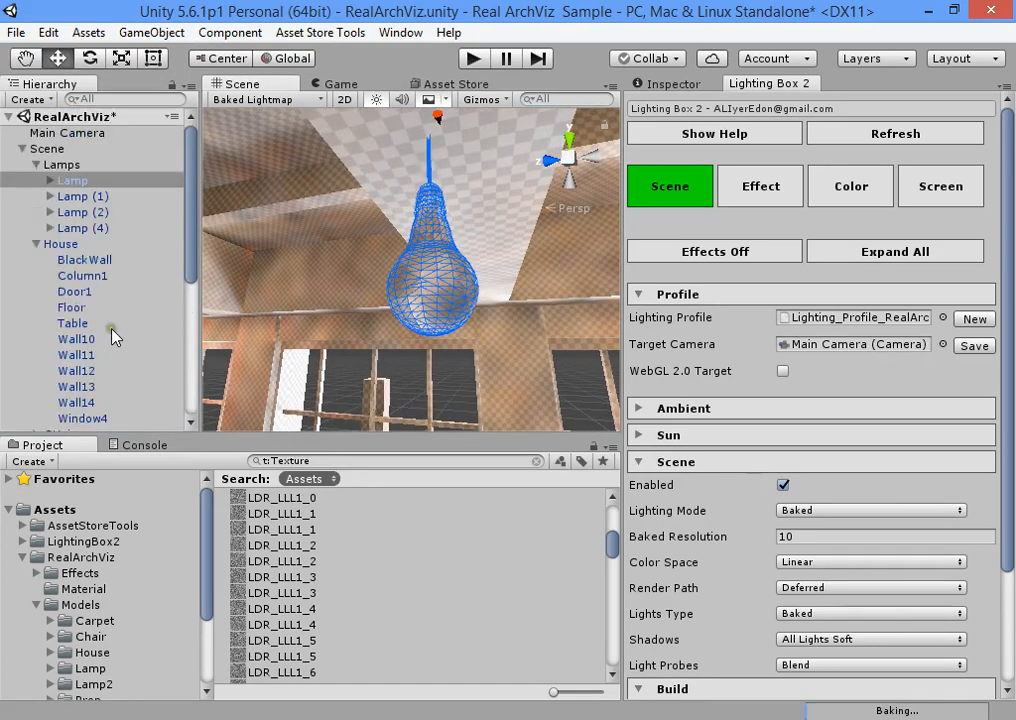
click(62, 164)
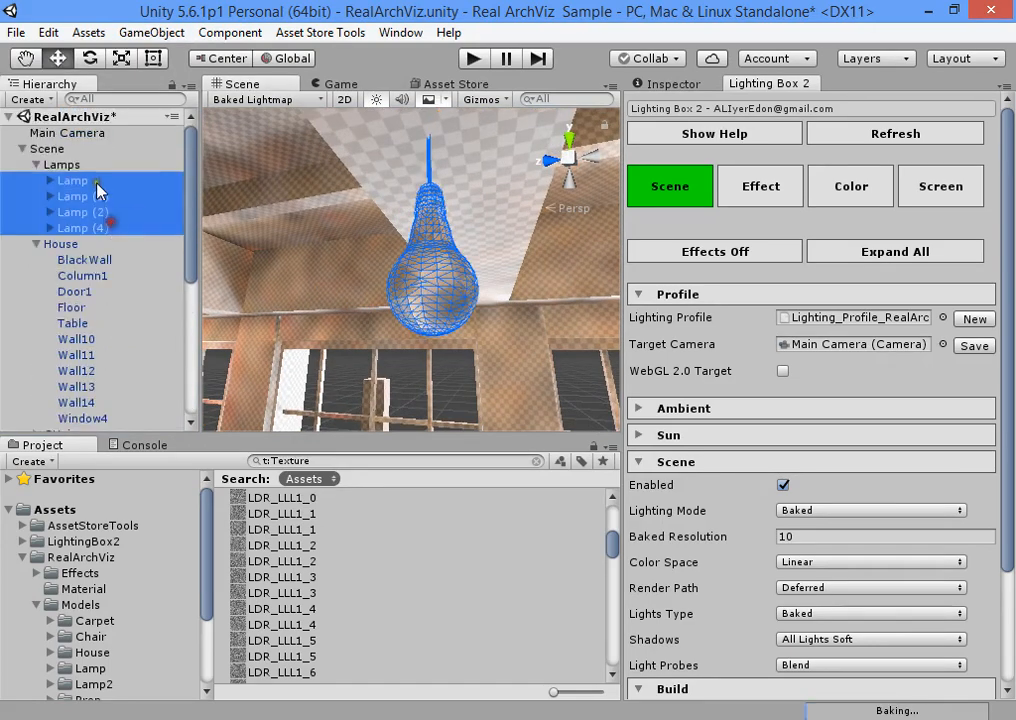
click(673, 84)
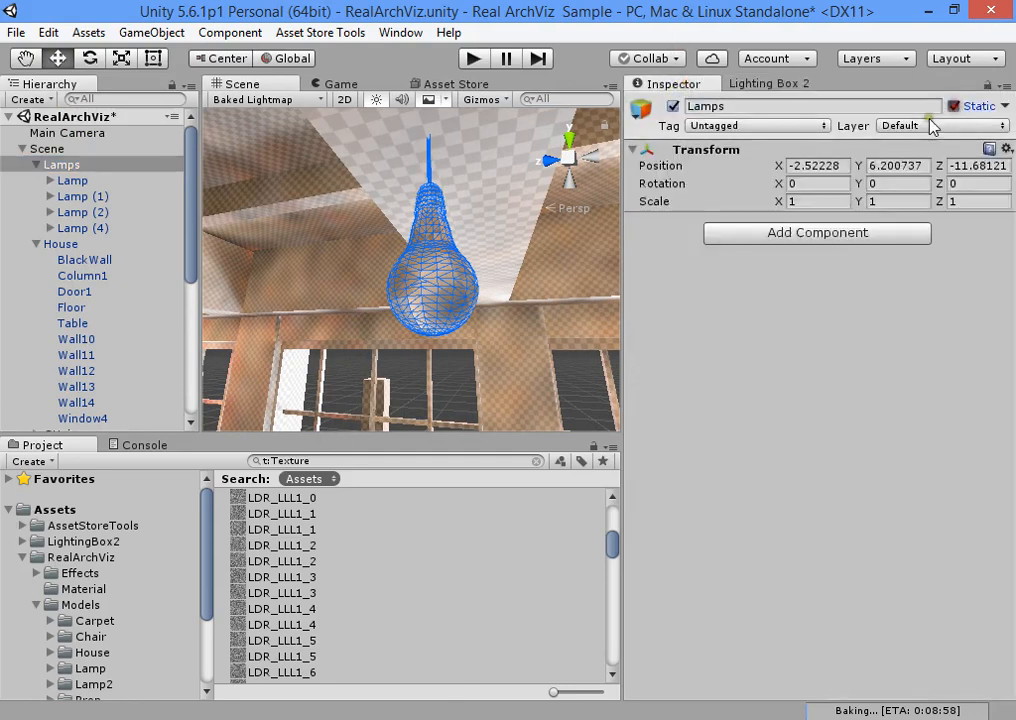
click(955, 106)
click(692, 295)
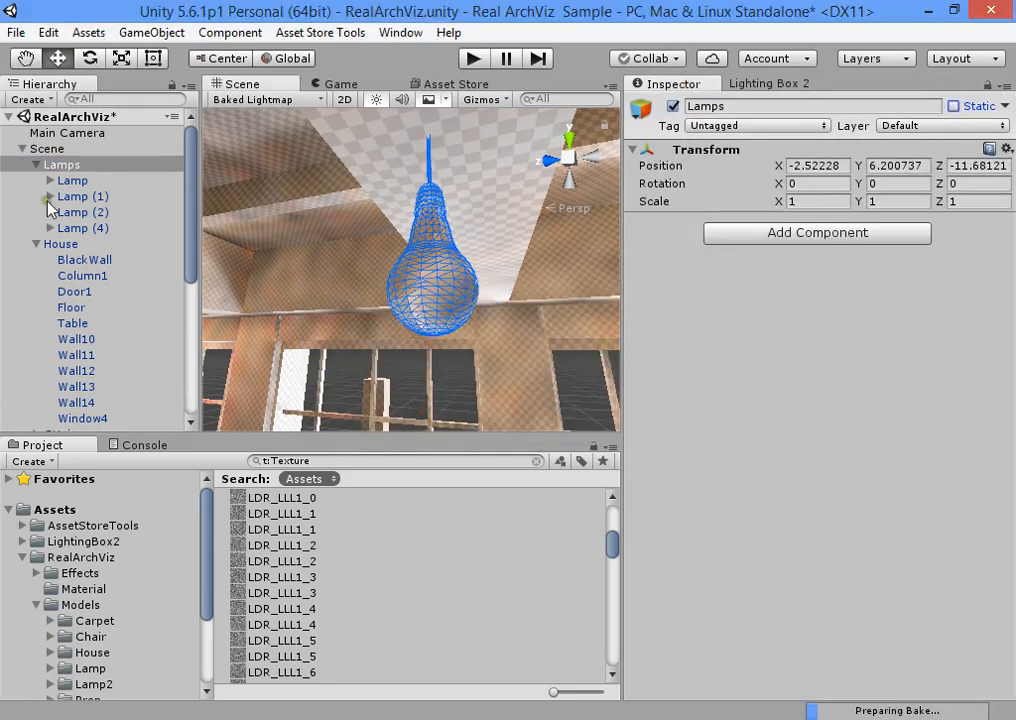
- Set the point light's Range to 20 and its Baked Shadow Radius to 1
click(21, 148)
double_click(82, 275)
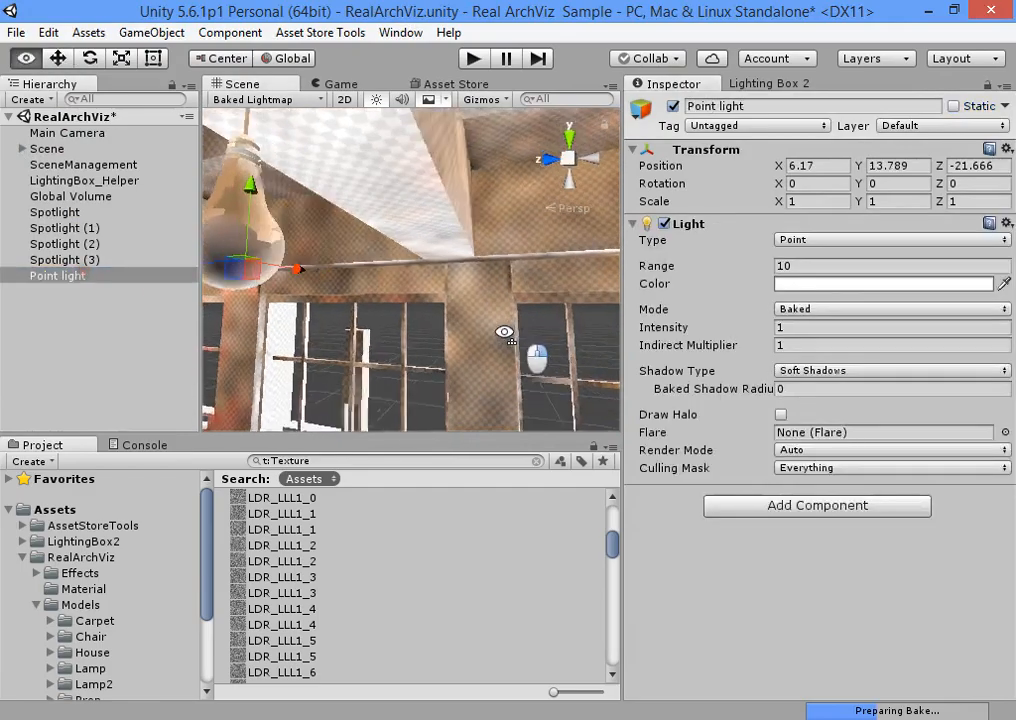
right_drag(502, 262, 392, 426)
right_drag(430, 345, 458, 205)
click(822, 266)
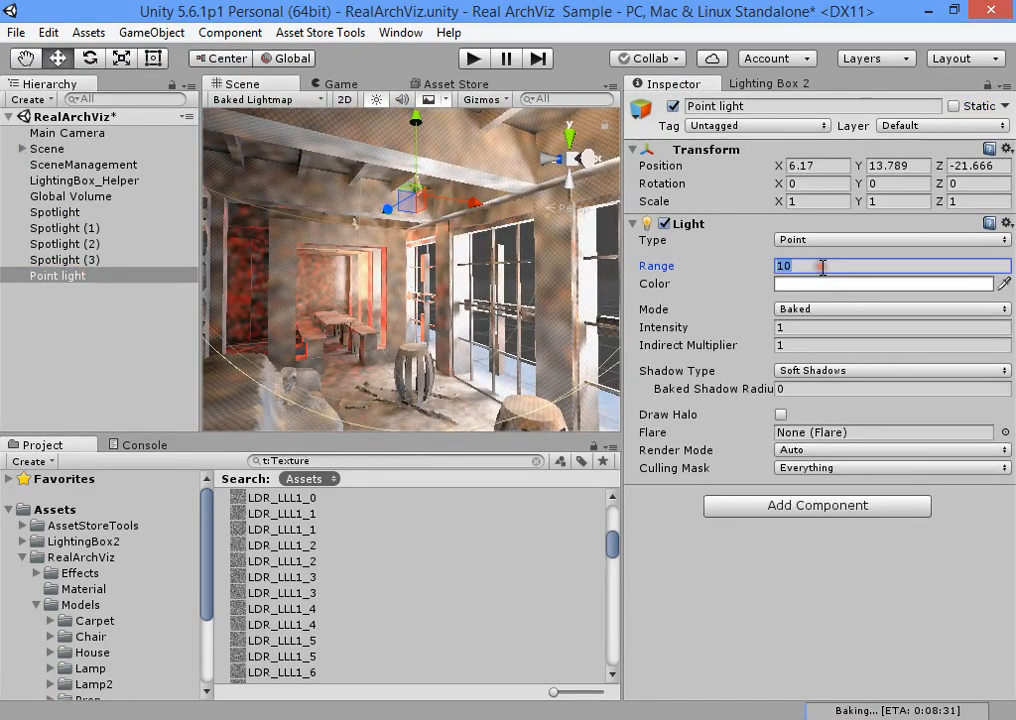
text(20)
right_drag(600, 360, 374, 220)
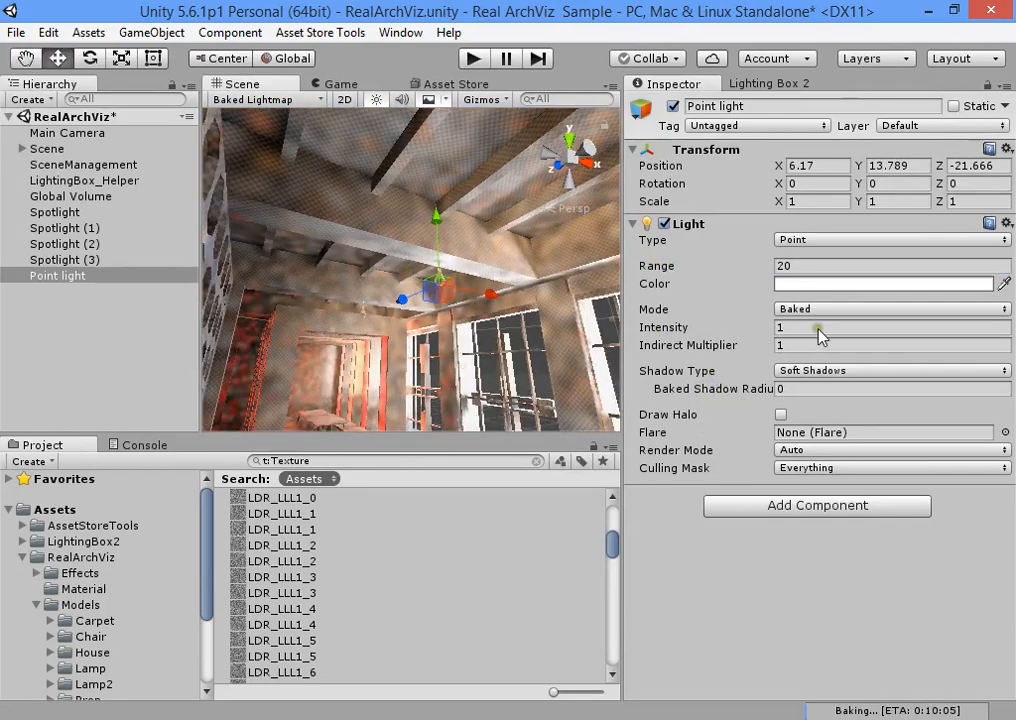
click(813, 326)
click(810, 388)
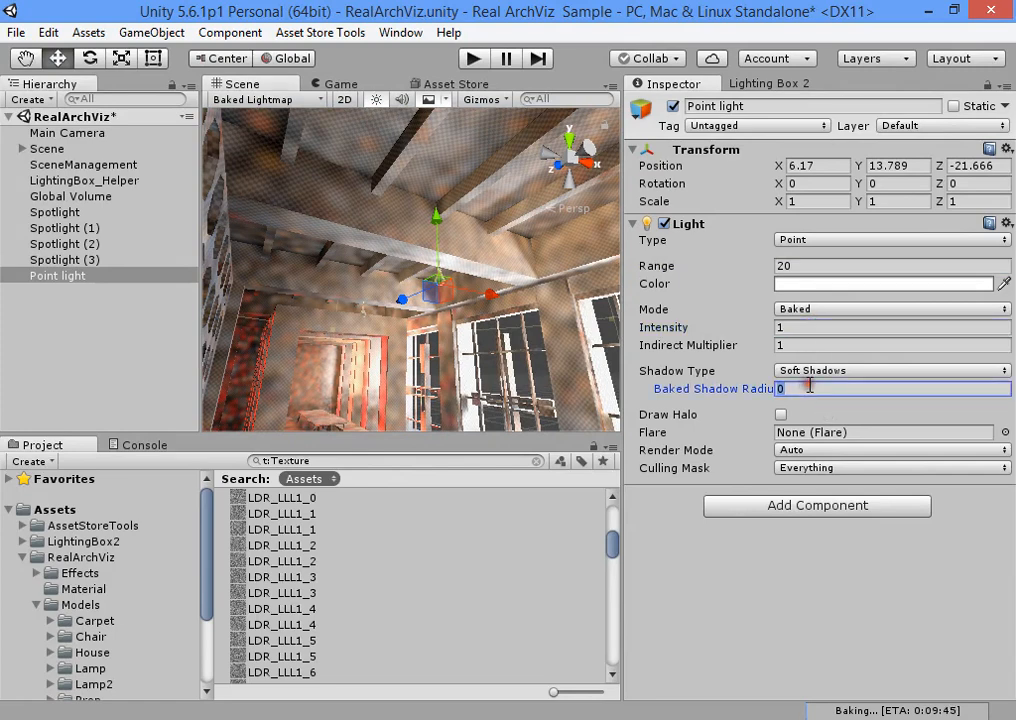
text(1)
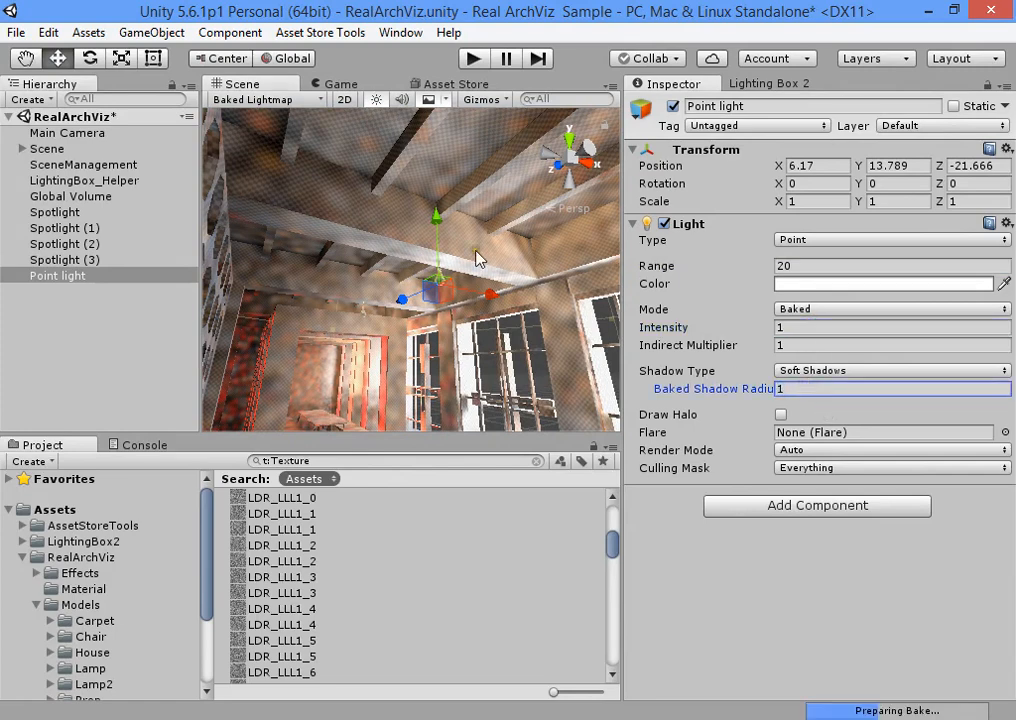
- Inspect the room's baked lighting around the sofa and barrels, and return the scene to Shaded display
right_drag(476, 256, 476, 416)
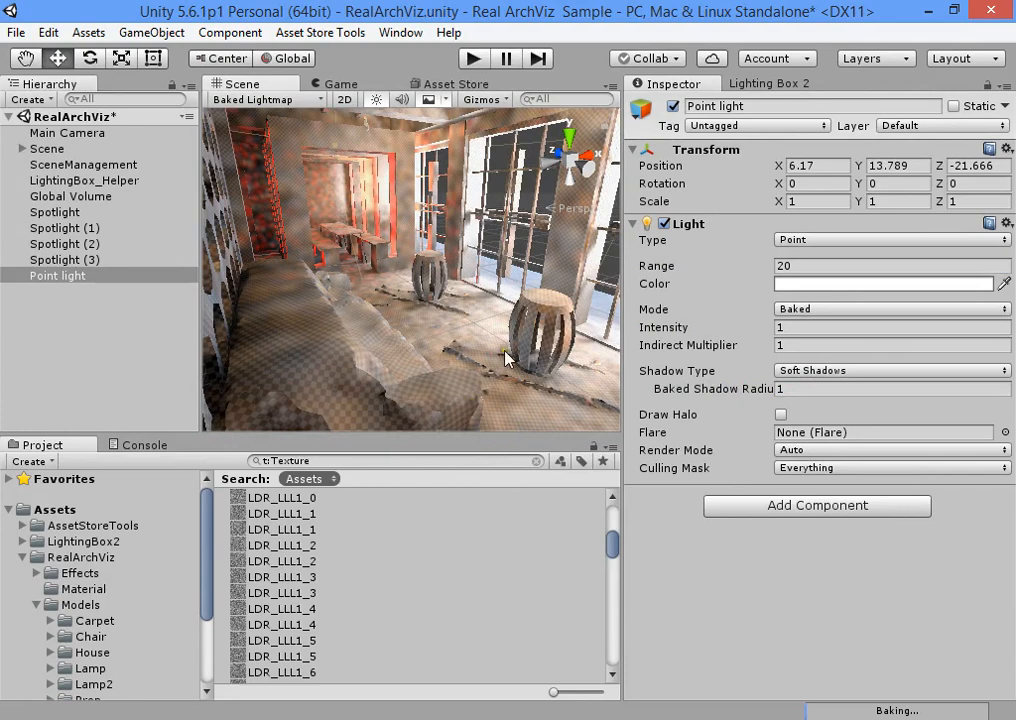
right_drag(462, 335, 395, 250)
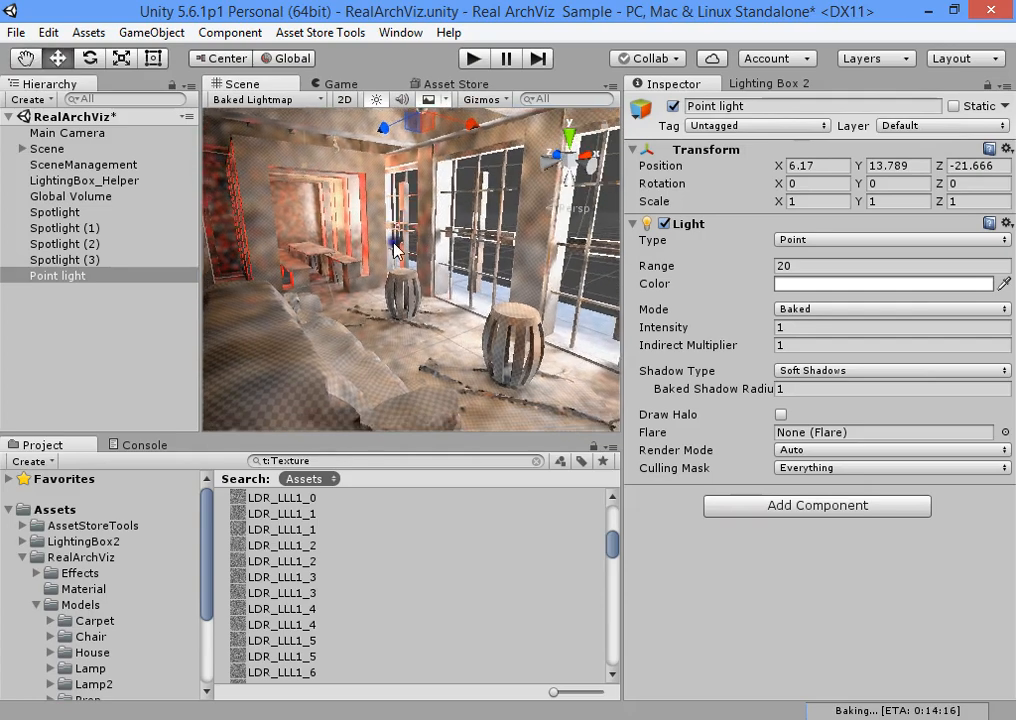
mouse_move(446, 285)
right_down()
mouse_move(484, 170)
mouse_move(420, 215)
mouse_move(332, 170)
mouse_move(400, 200)
mouse_move(420, 230)
right_up()
click(245, 99)
click(140, 106)
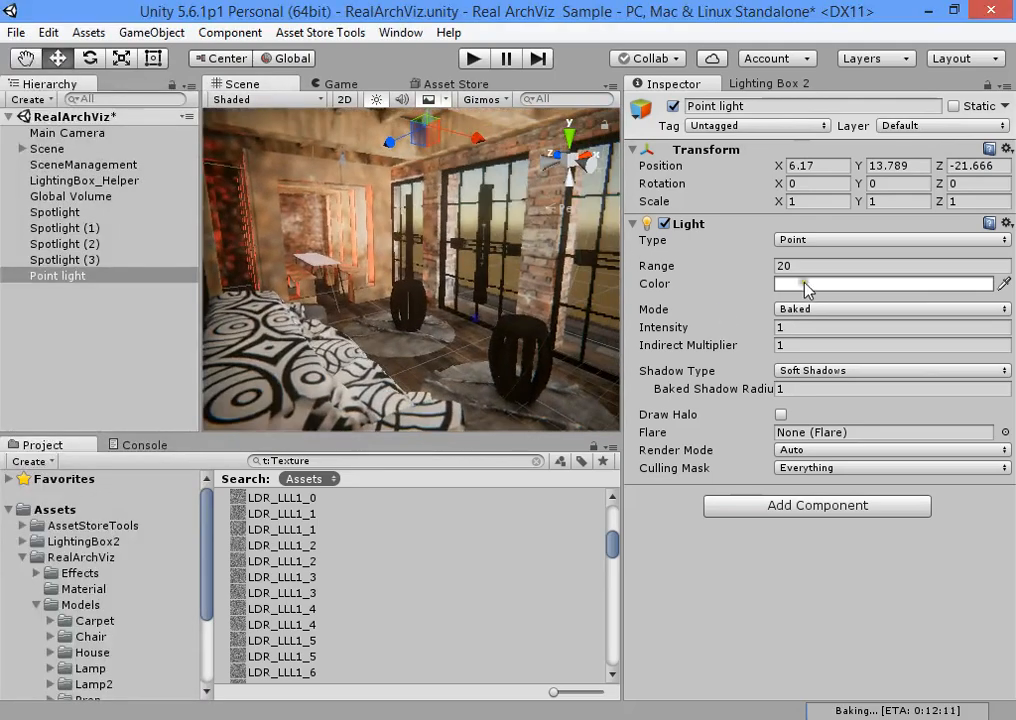
- Set the point light's Intensity to 2 and its colour to warm orange FFBB54
click(806, 285)
key(Escape)
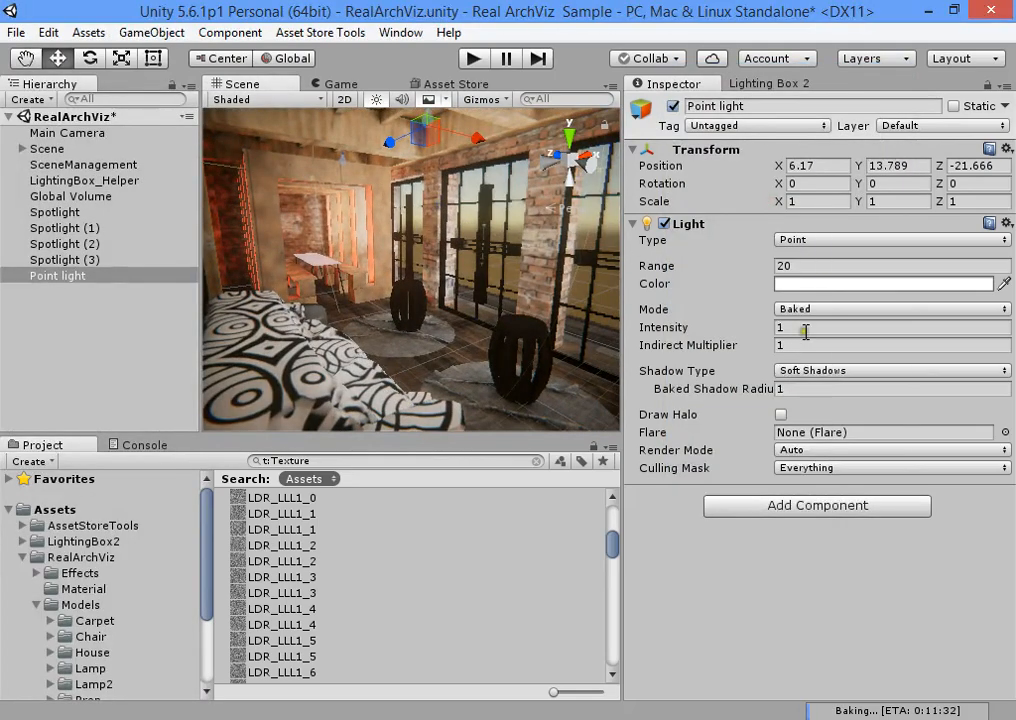
click(805, 332)
click(806, 284)
drag(865, 200, 867, 295)
drag(830, 170, 798, 162)
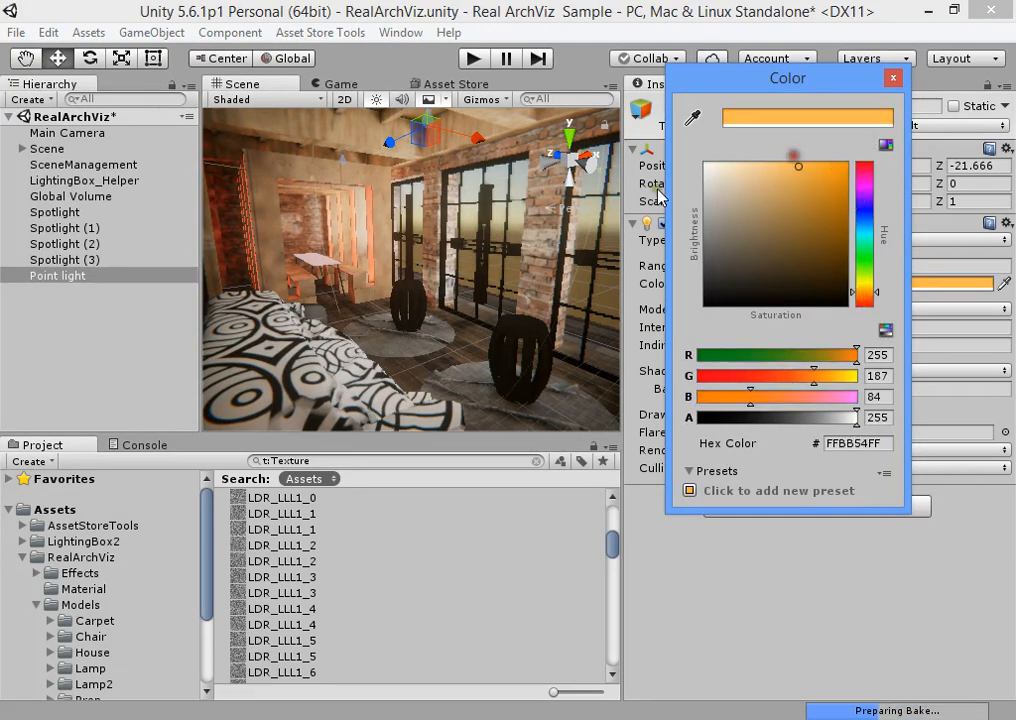
click(512, 302)
right_drag(512, 302, 475, 300)
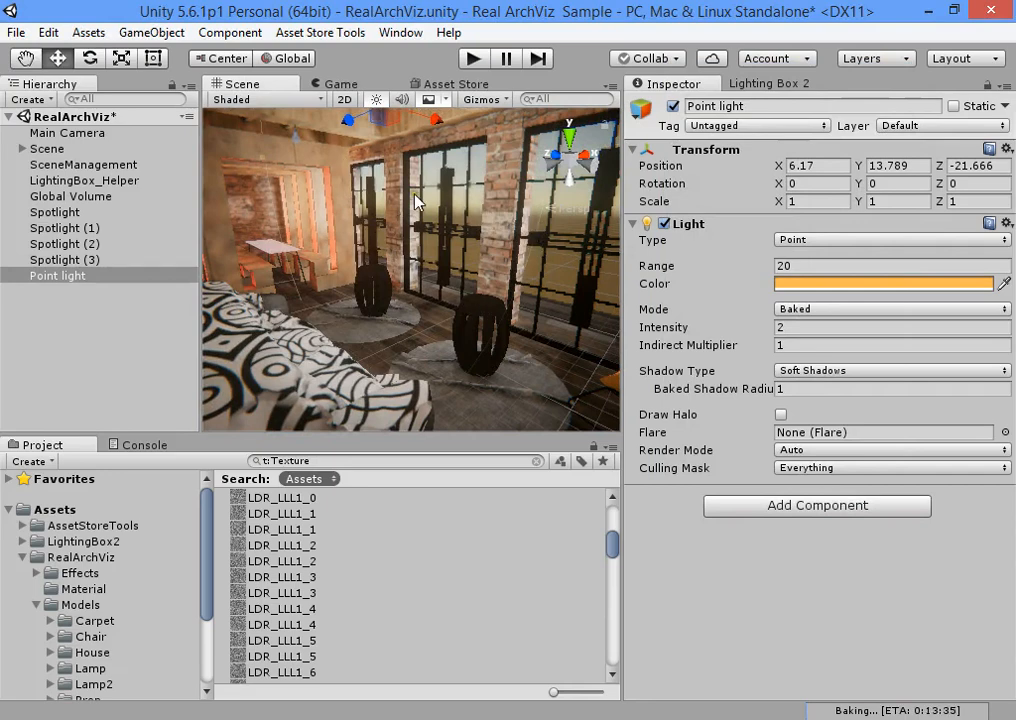
- Select Spotlight (3) and lighten the Ambient colour in Lighting Box 2 to pale blue E3F1FF
click(87, 258)
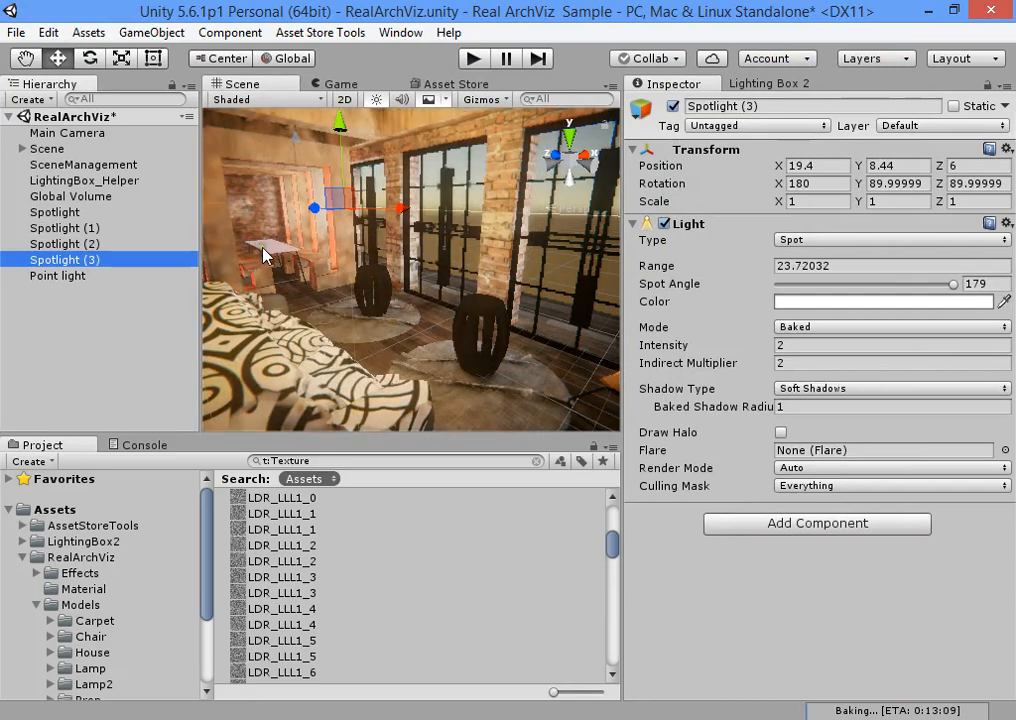
click(782, 85)
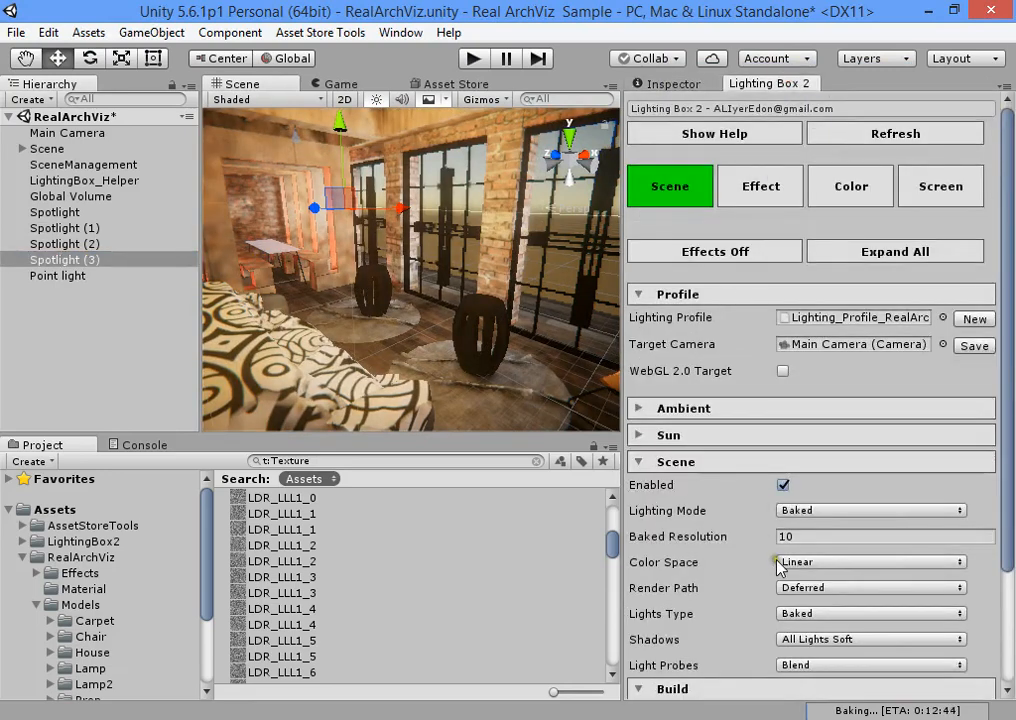
scroll(779, 567, down, 3)
click(720, 260)
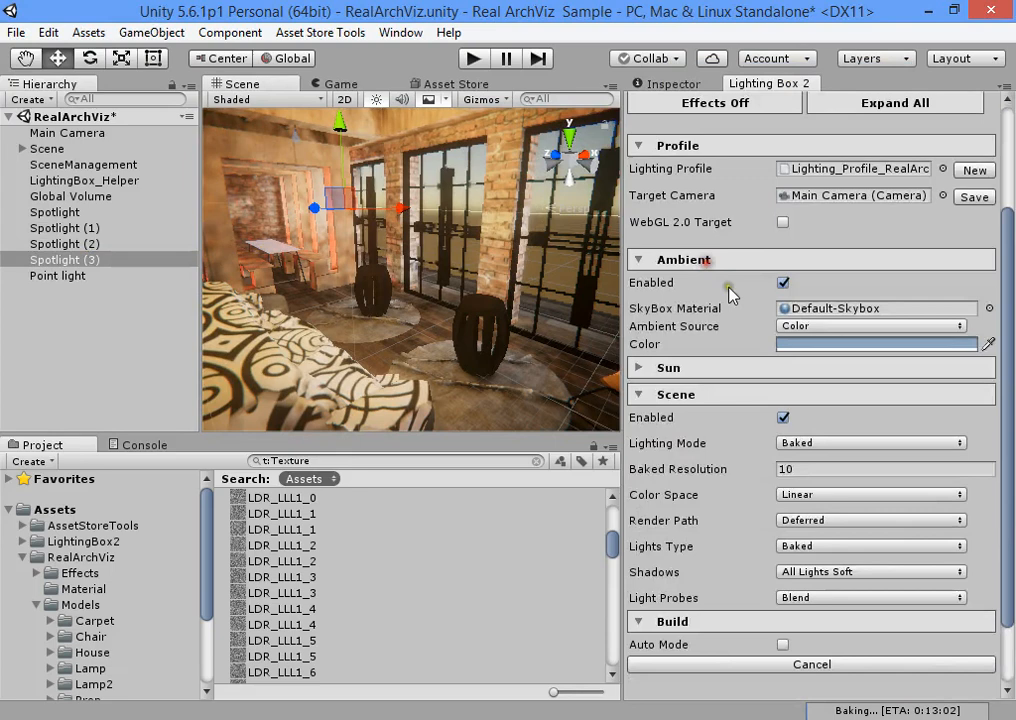
click(821, 343)
drag(740, 172, 722, 157)
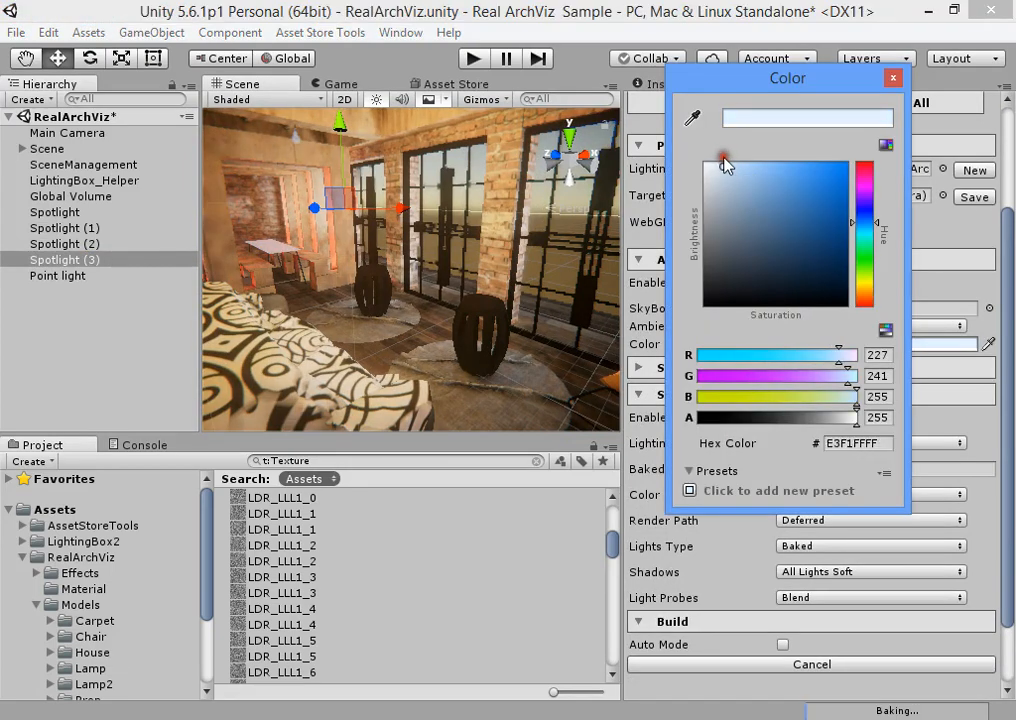
- Duplicate the warm point light and move the copy along the room to another hanging lamp
click(430, 222)
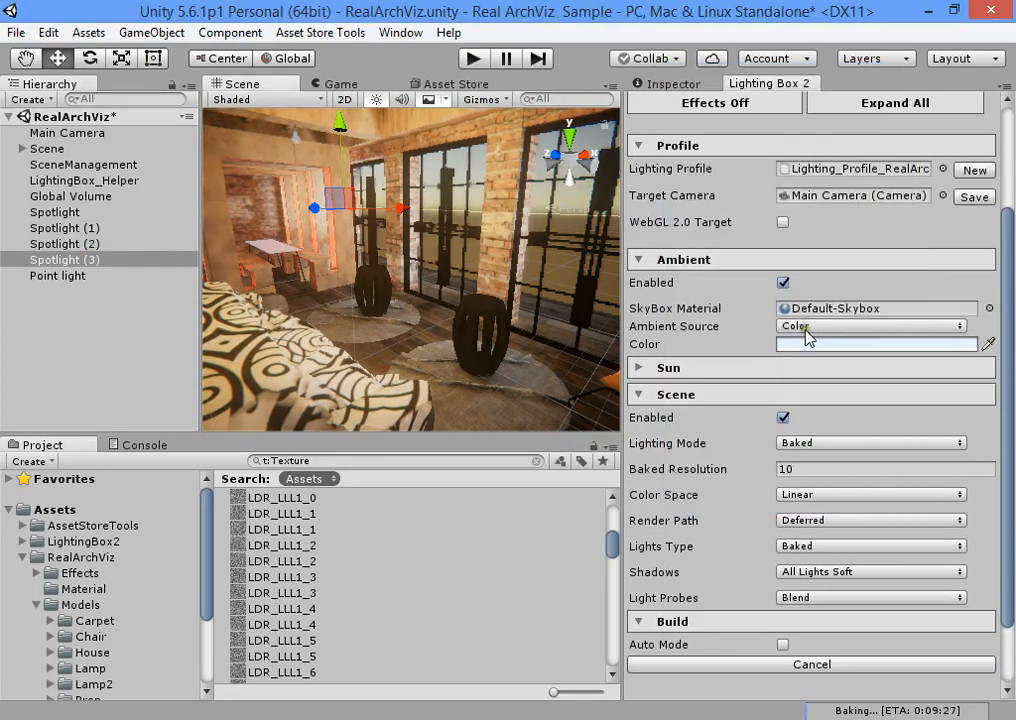
right_drag(474, 304, 425, 298)
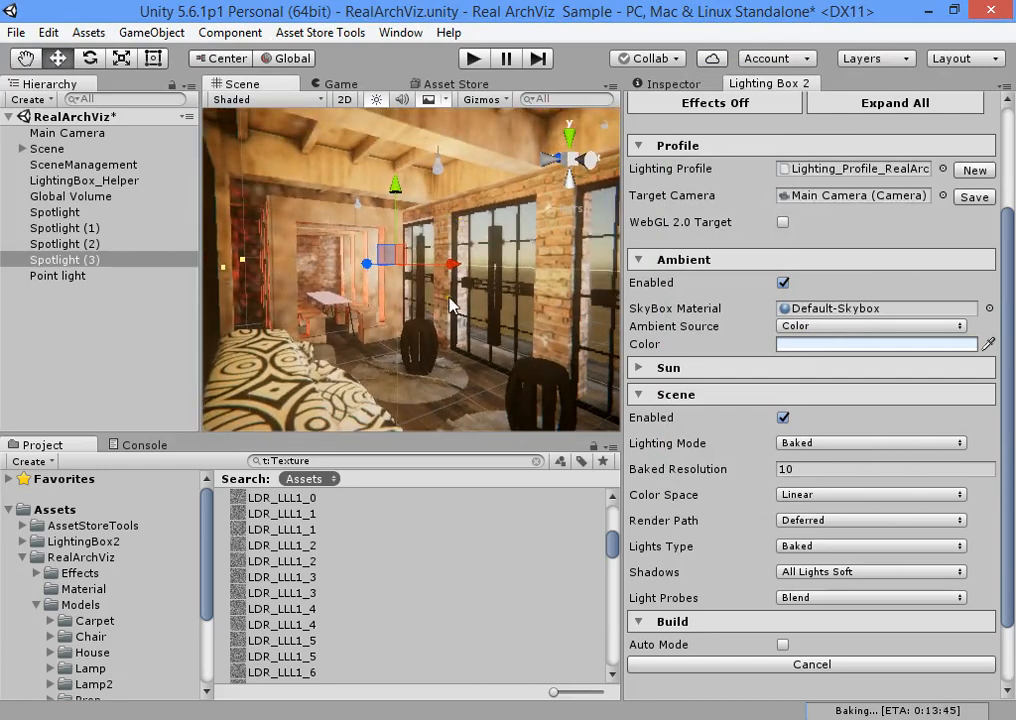
right_drag(459, 227, 180, 230)
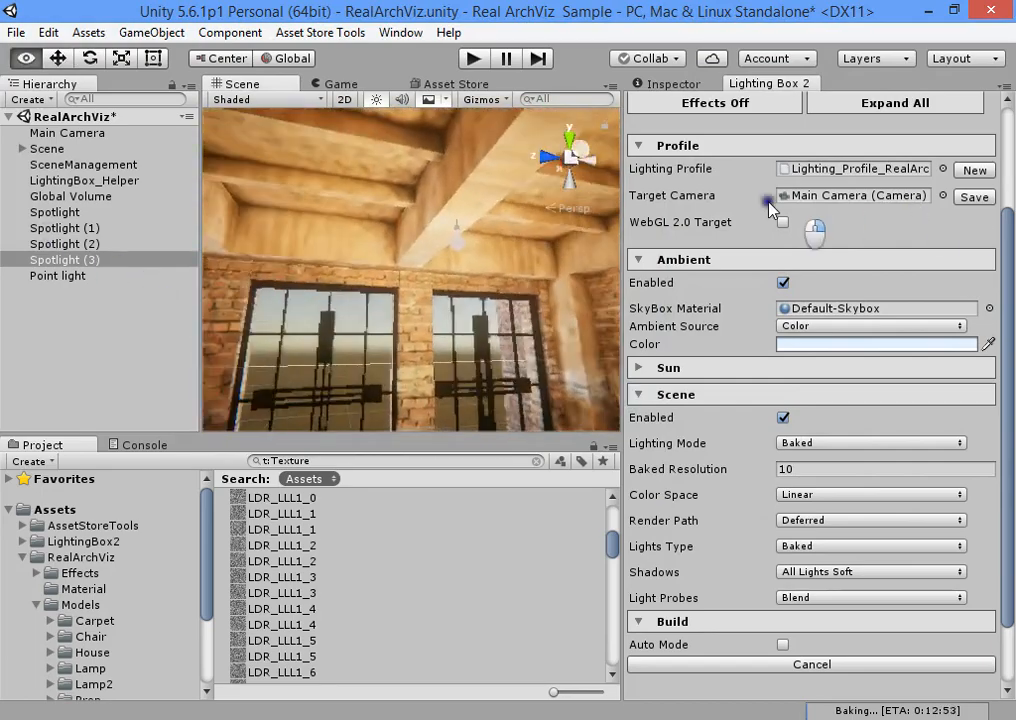
right_drag(770, 205, 300, 270)
click(152, 276)
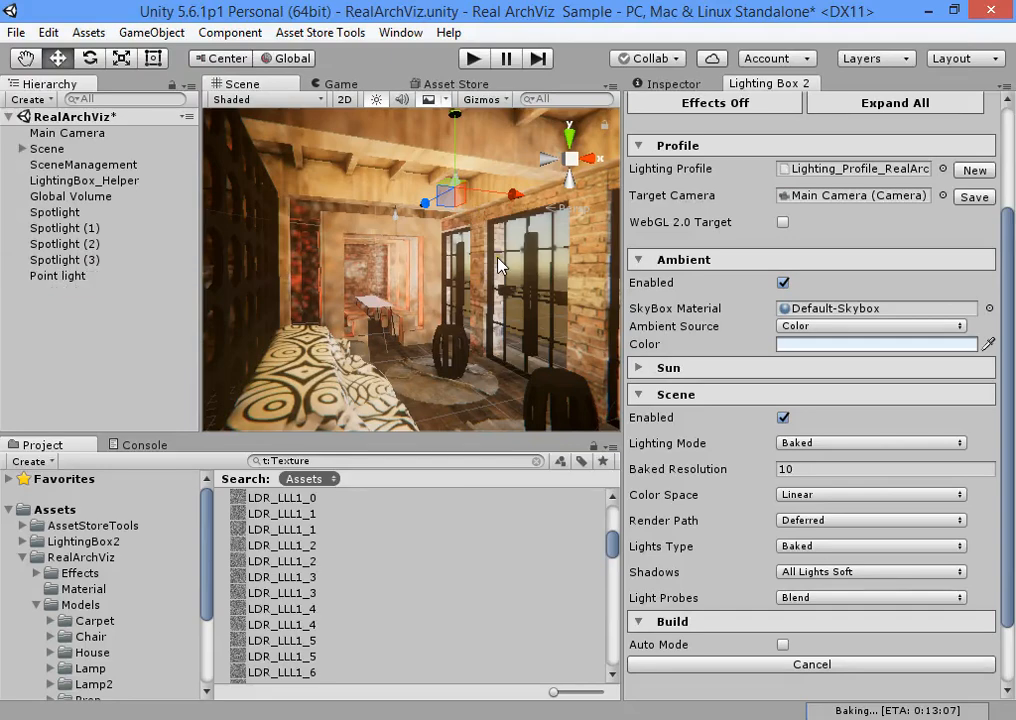
key(ctrl+d)
key(f)
drag(395, 240, 270, 262)
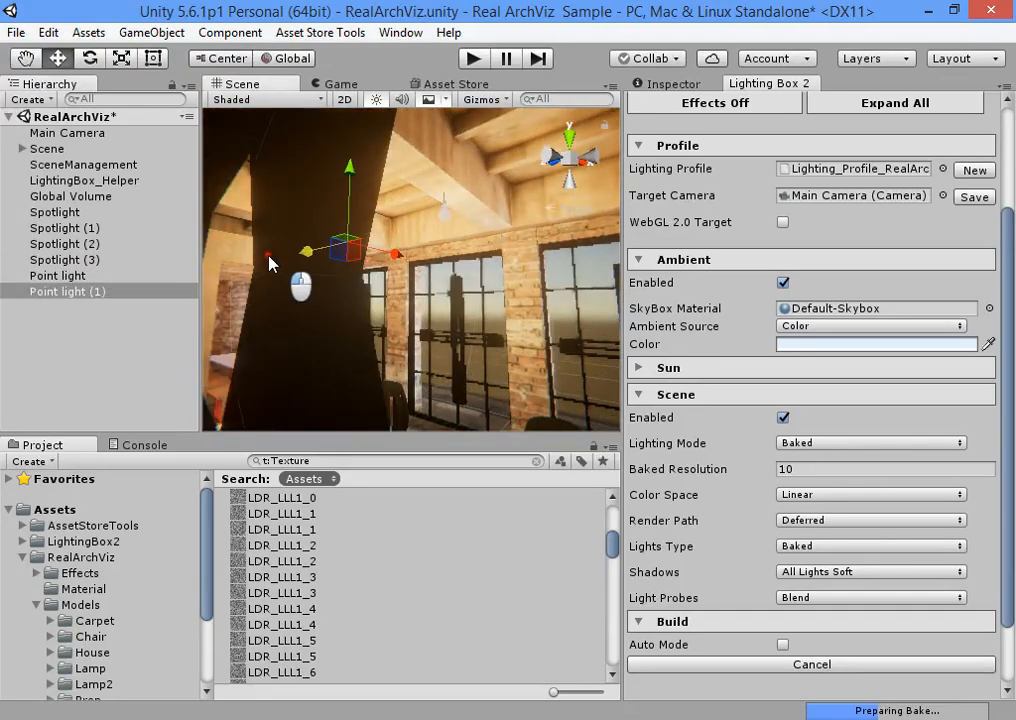
- Duplicate the point light twice more, position the last copy at the lamp behind the perforated partition, and show its light properties
right_drag(470, 265, 627, 345)
key(ctrl+d)
key(ctrl+d)
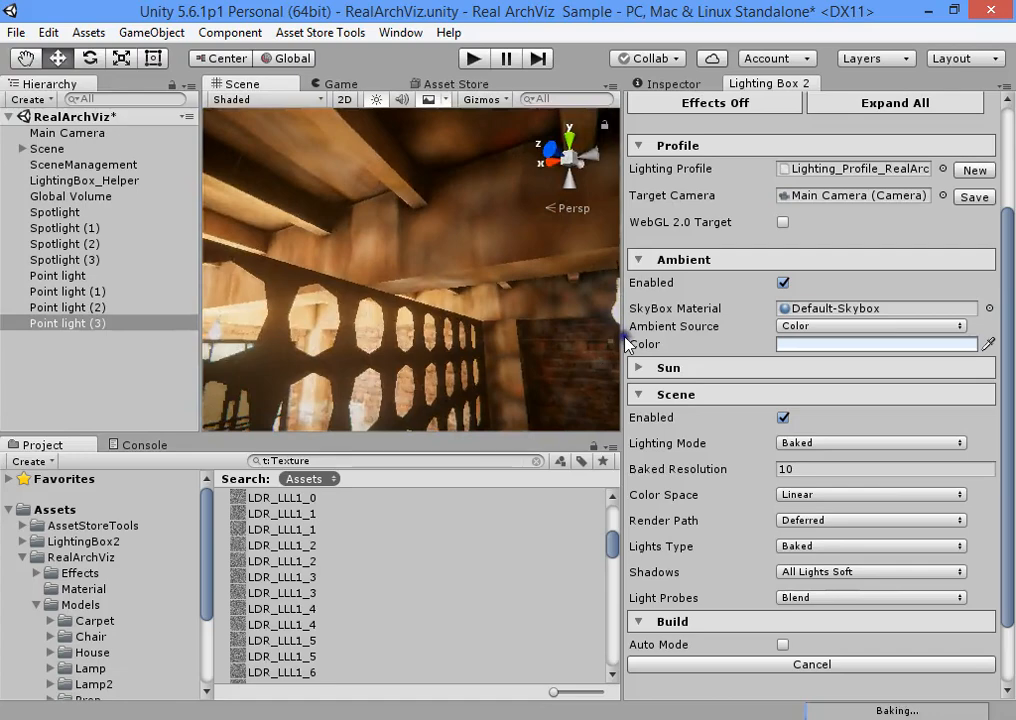
key(f)
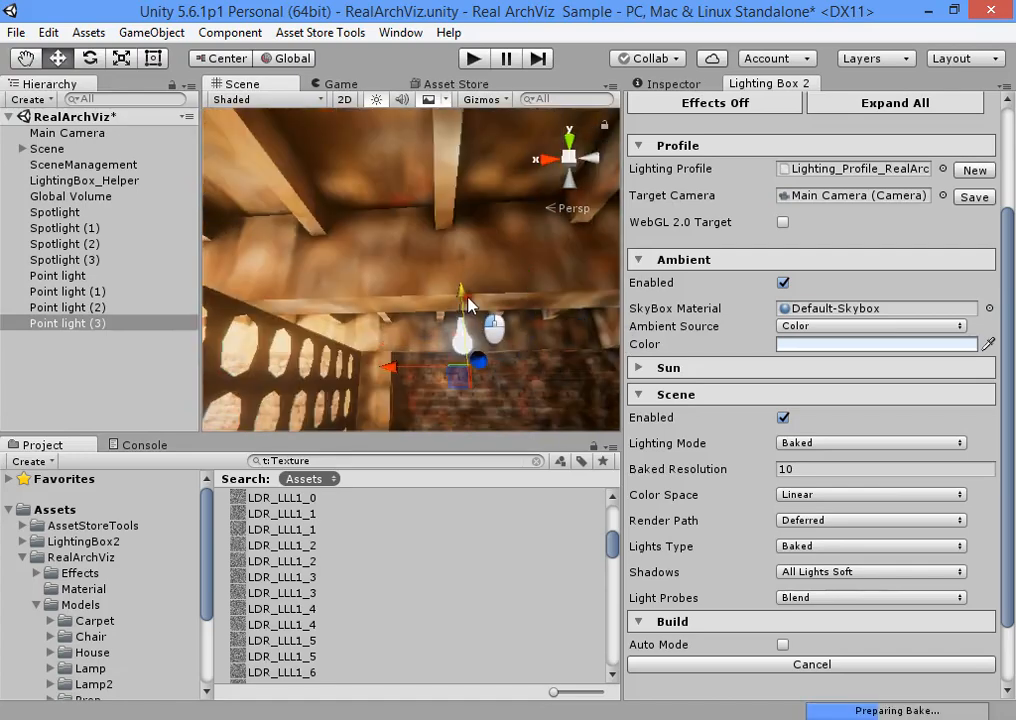
right_drag(468, 305, 352, 260)
right_drag(400, 262, 379, 309)
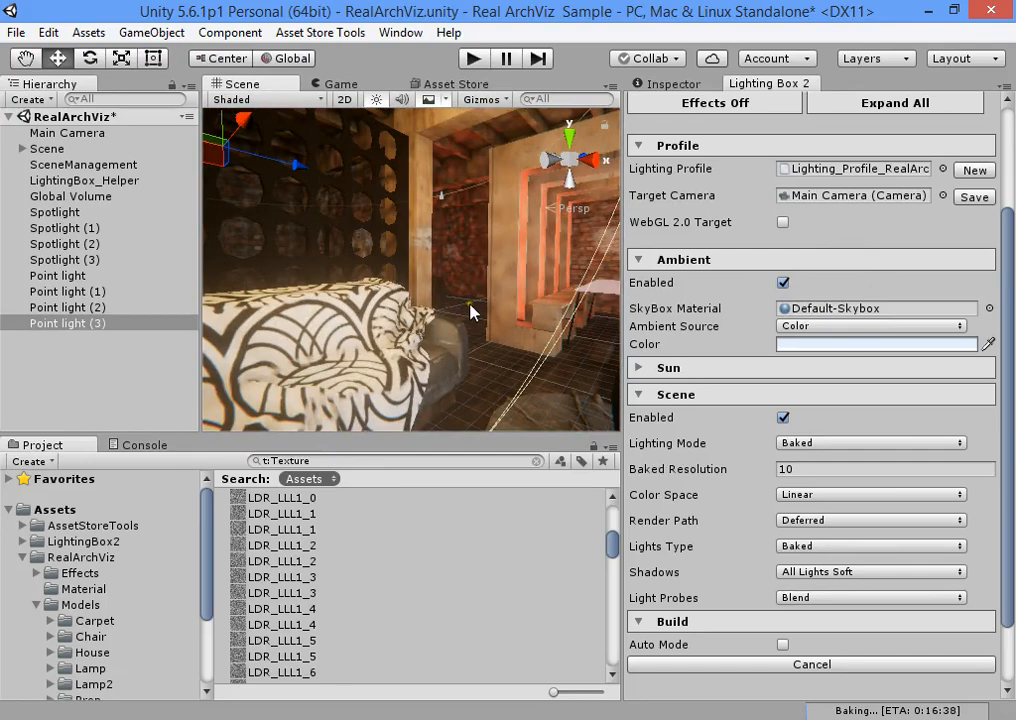
click(690, 83)
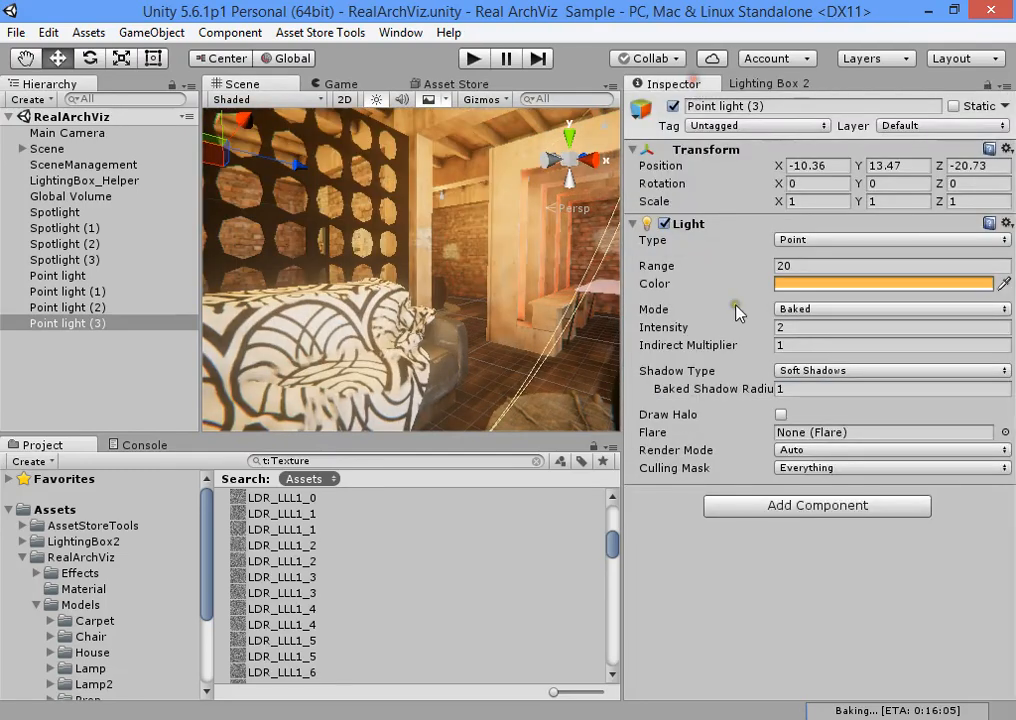
- Create a Quad as a 3D object outside the house, after selecting the house's Floor
right_drag(515, 322, 667, 375)
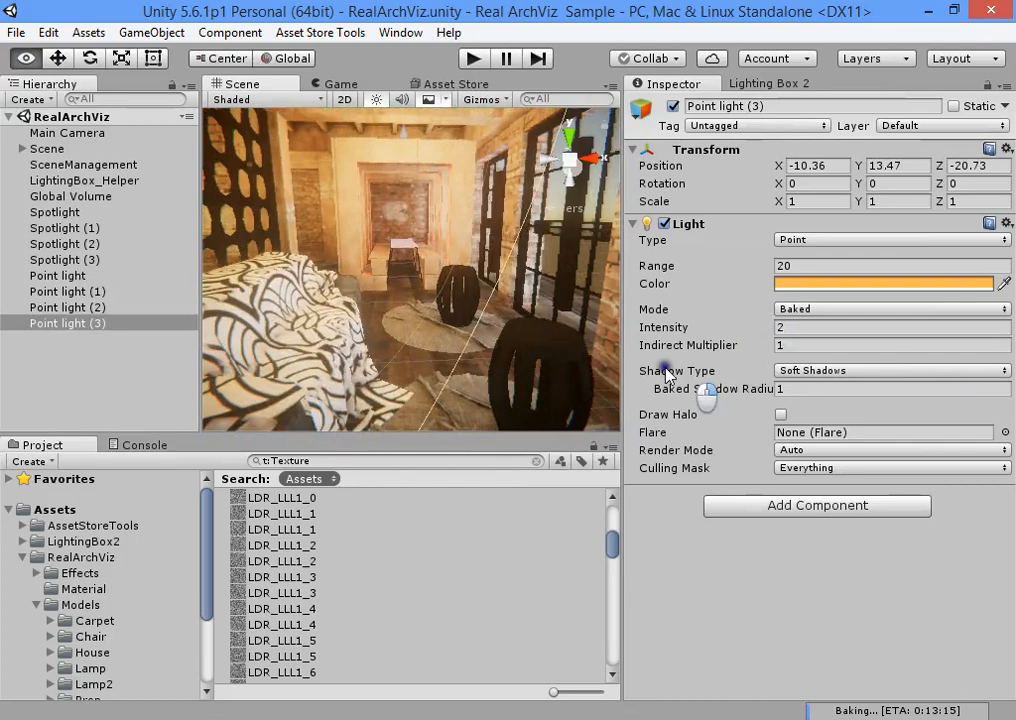
key(f)
click(437, 344)
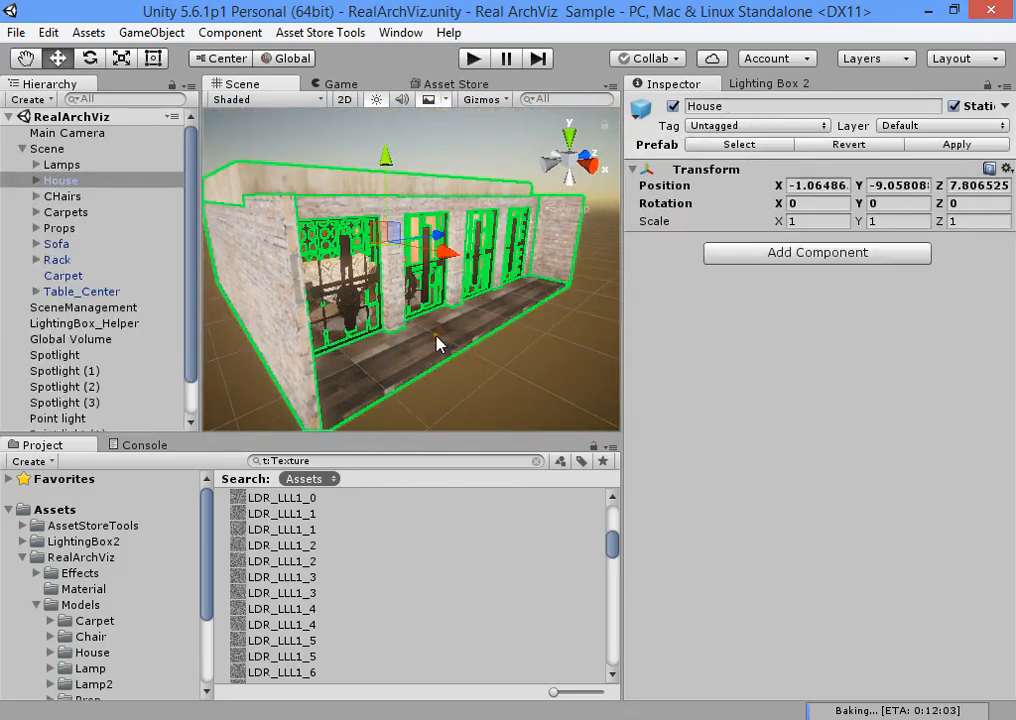
click(437, 344)
click(151, 32)
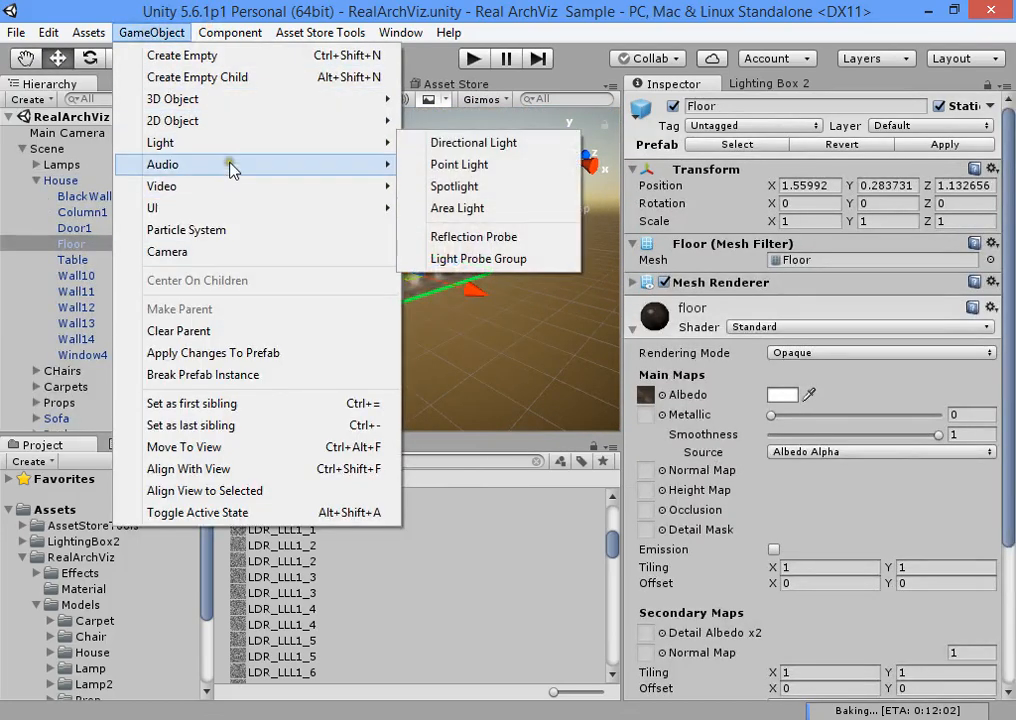
click(176, 33)
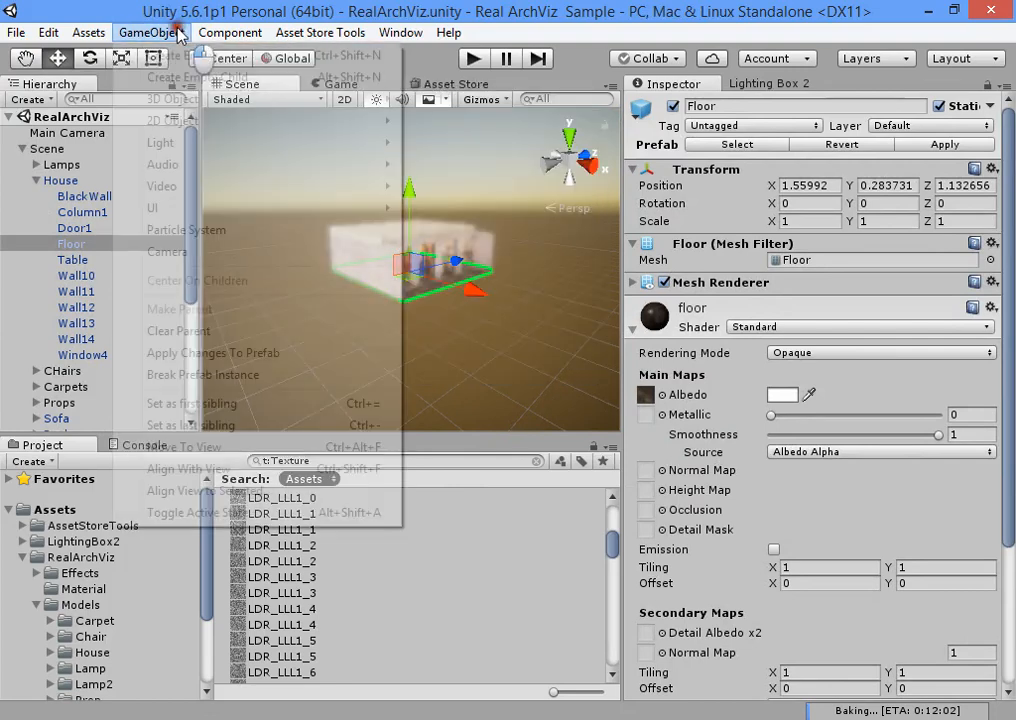
click(172, 33)
mouse_move(211, 99)
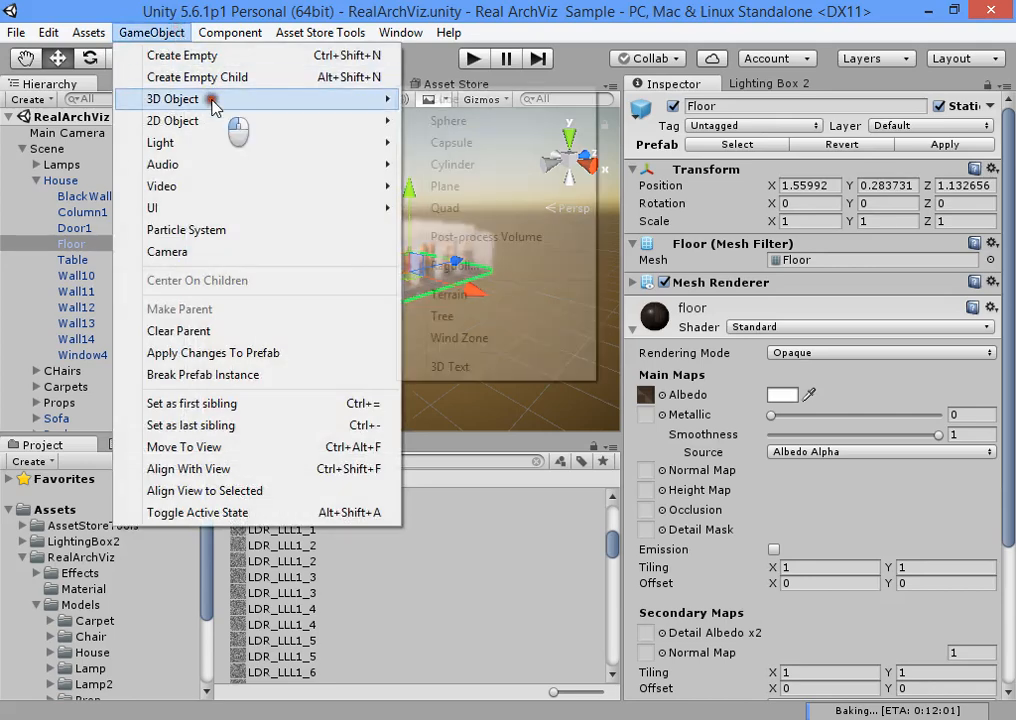
click(458, 208)
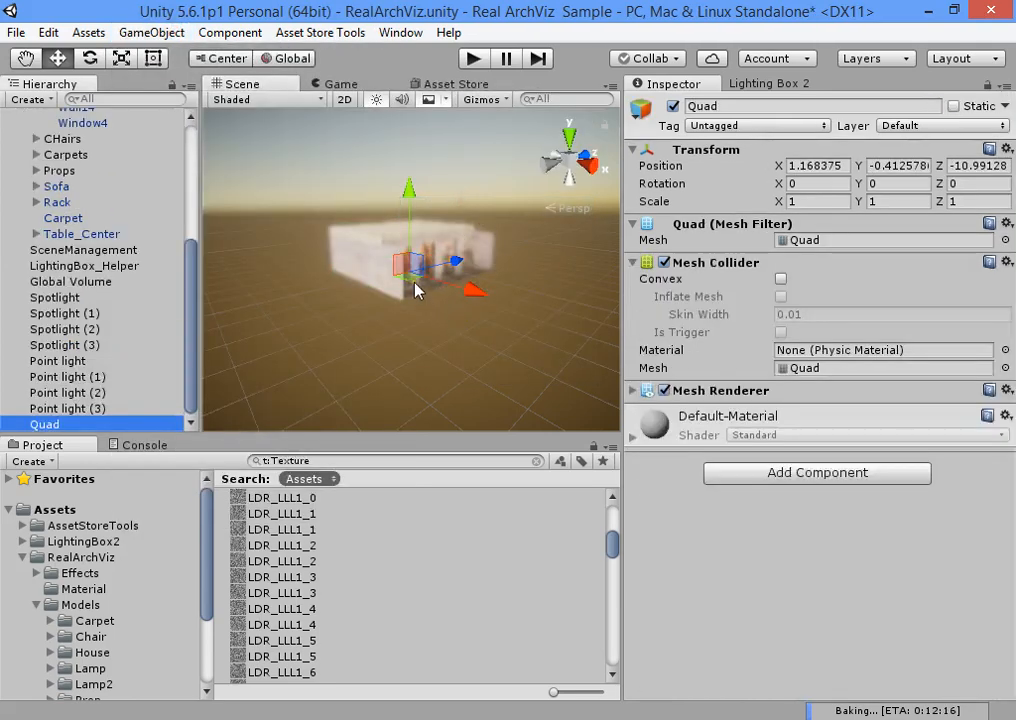
- Move the quad out in front of the windows to X 26 and scale it uniformly to about 12.57
drag(489, 295, 515, 305)
key(r)
mouse_move(456, 286)
mouse_down()
mouse_move(470, 322)
mouse_move(323, 310)
mouse_move(460, 303)
mouse_up()
key(e)
key(f)
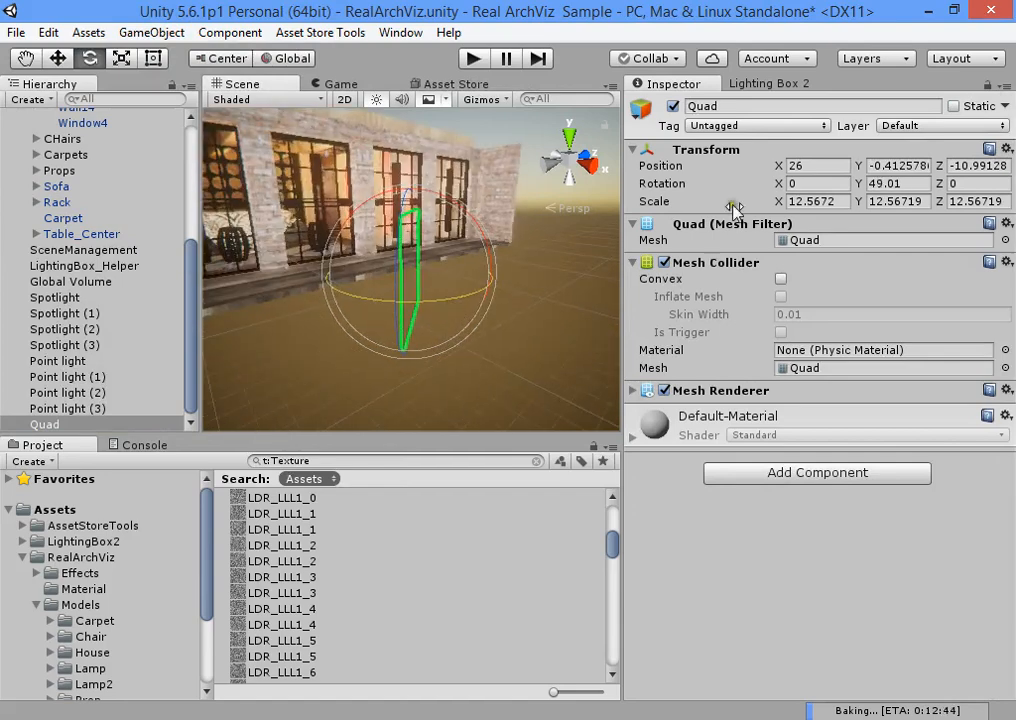
- Set the quad's Y rotation to 90 and remove its Mesh Collider component
click(904, 183)
text(0)
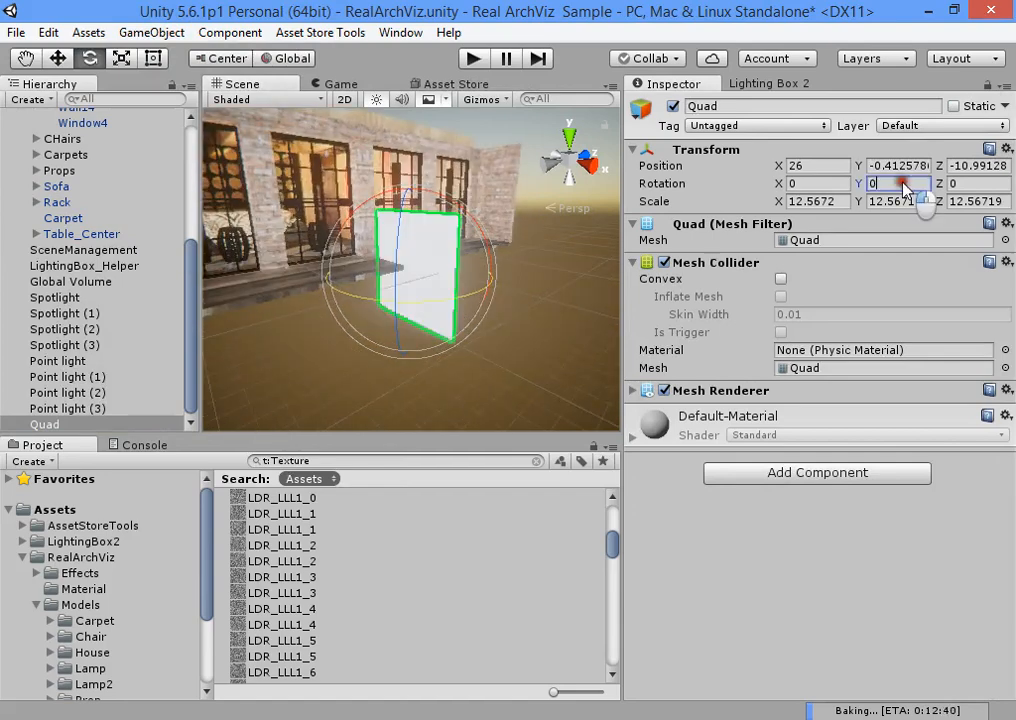
text(90)
click(1007, 262)
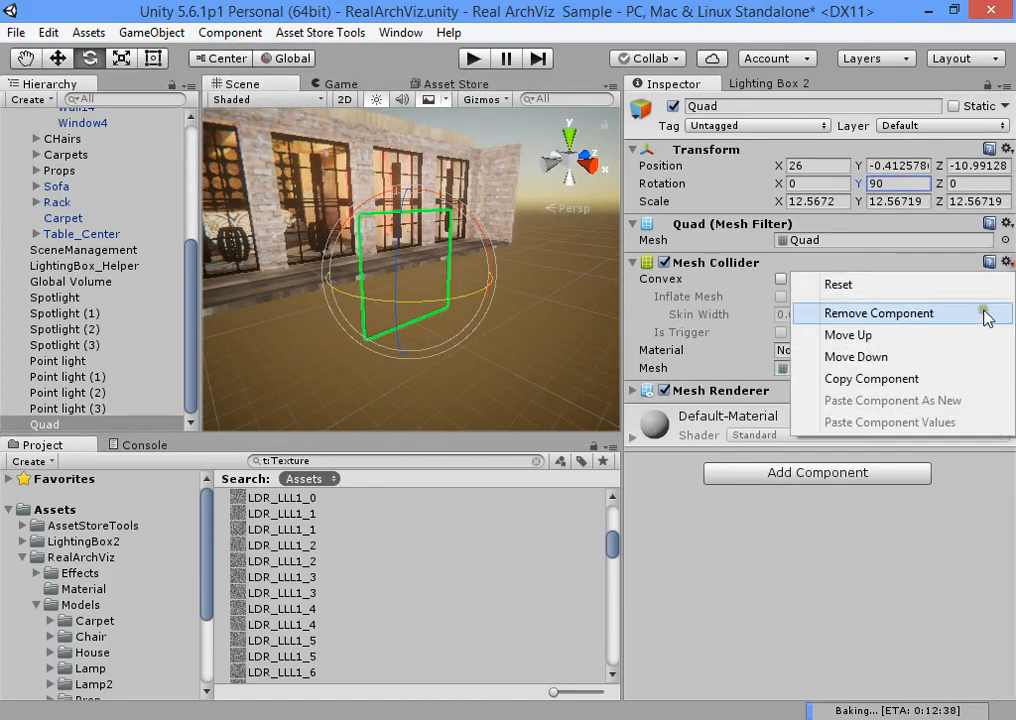
click(987, 315)
- Enlarge the quad to about 66.7 by 32.2 and move it to X 29.4, Y 4.8 so it covers the windows
key(r)
drag(339, 288, 317, 289)
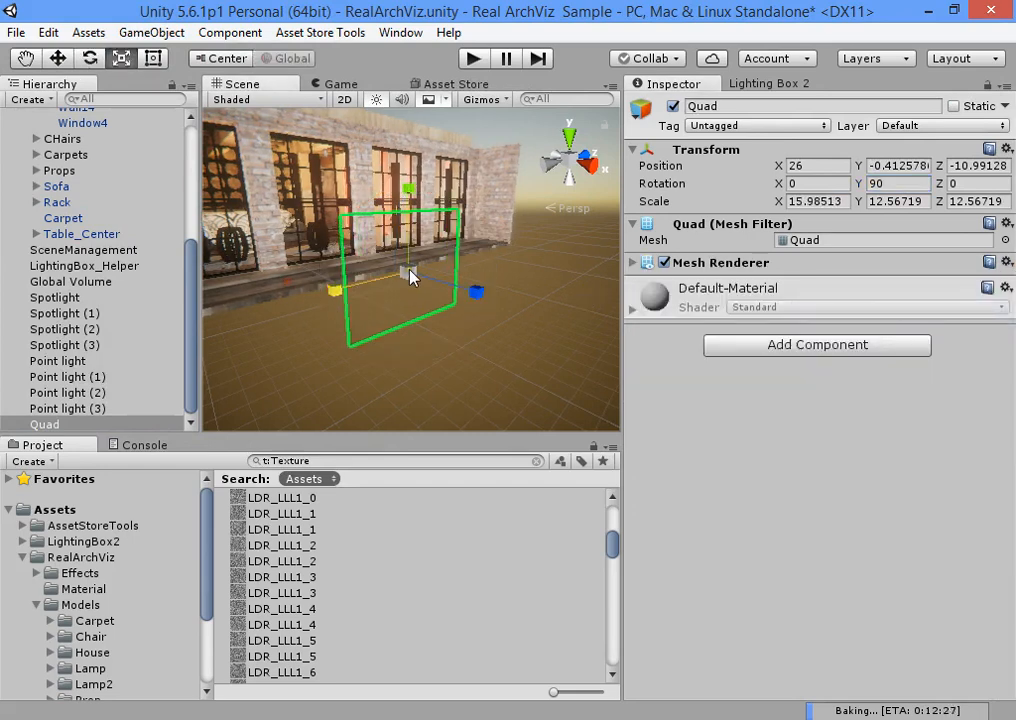
drag(410, 273, 552, 252)
drag(335, 290, 289, 301)
alt+drag(400, 300, 622, 294)
key(w)
drag(421, 275, 572, 297)
alt+drag(448, 286, 483, 245)
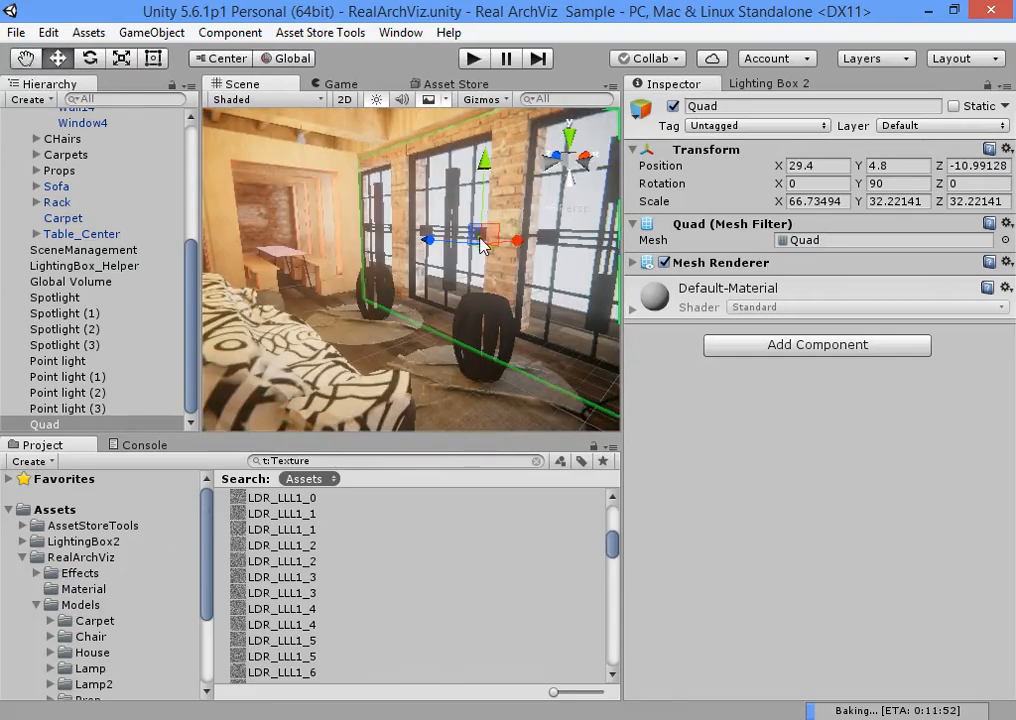
- Search the project for "back" and set the Background material's emission Global Illumination to Realtime
click(37, 605)
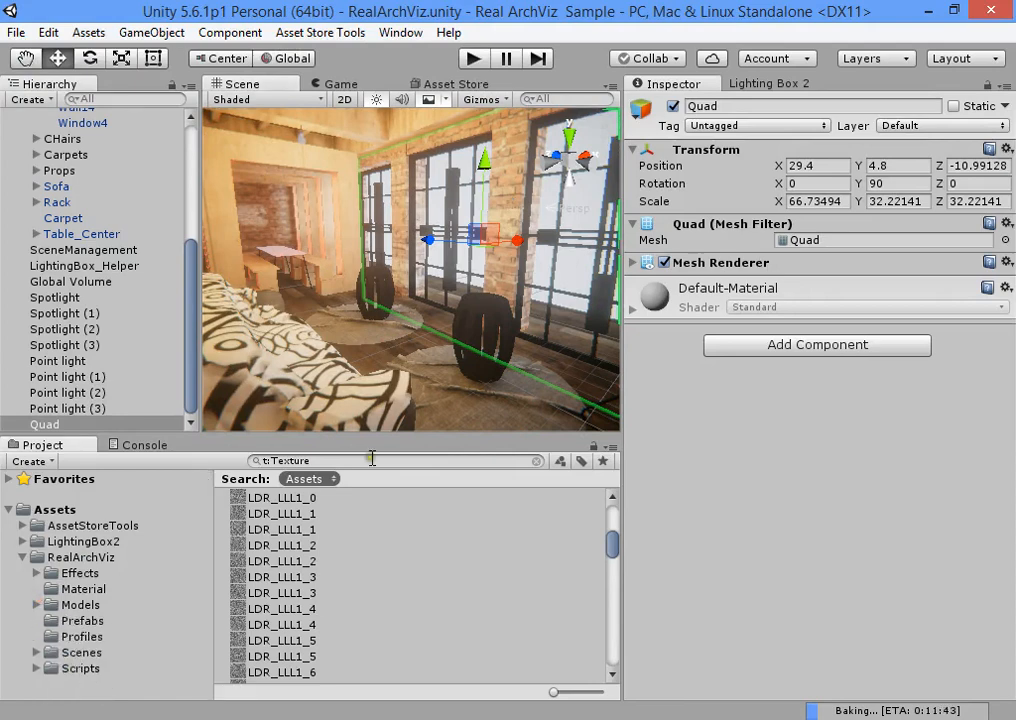
click(372, 458)
text(back)
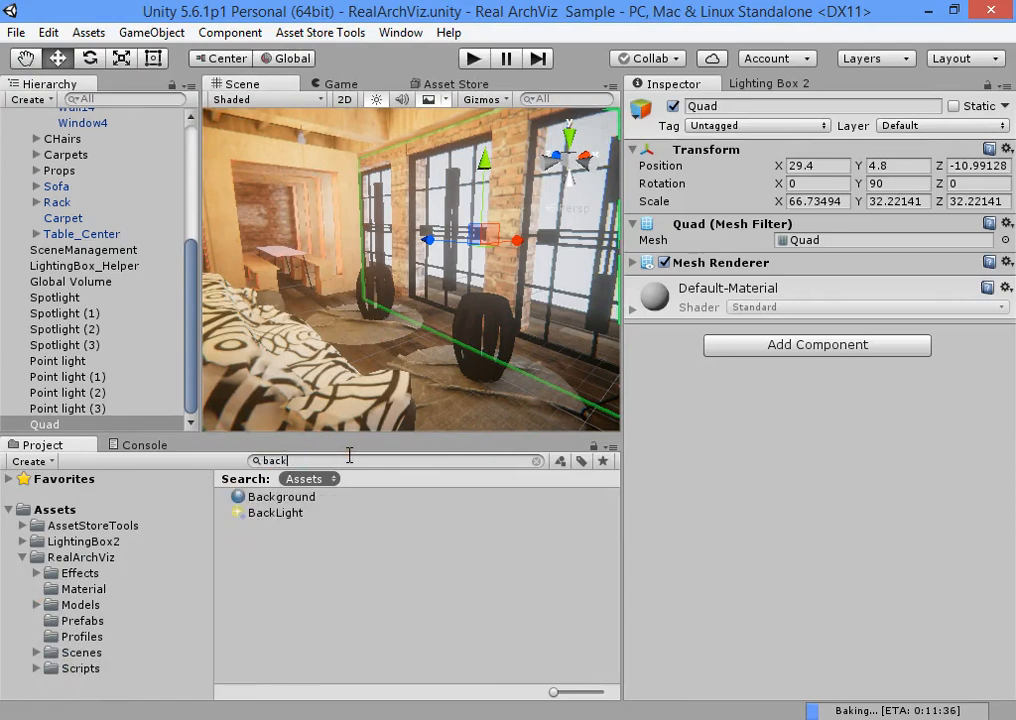
click(310, 498)
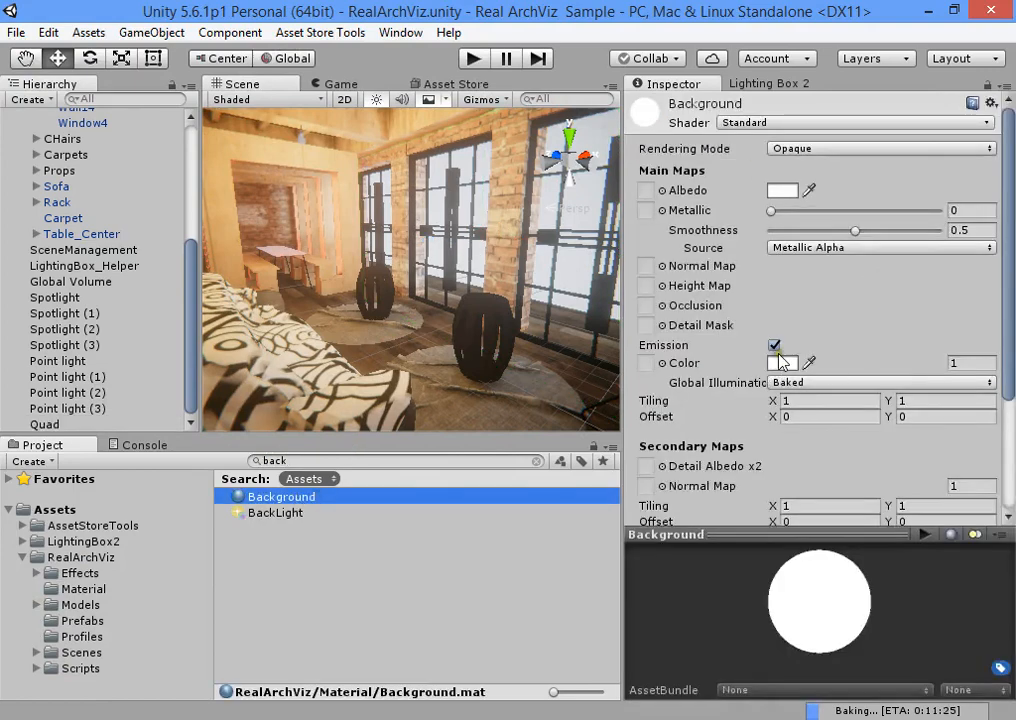
click(790, 382)
click(800, 401)
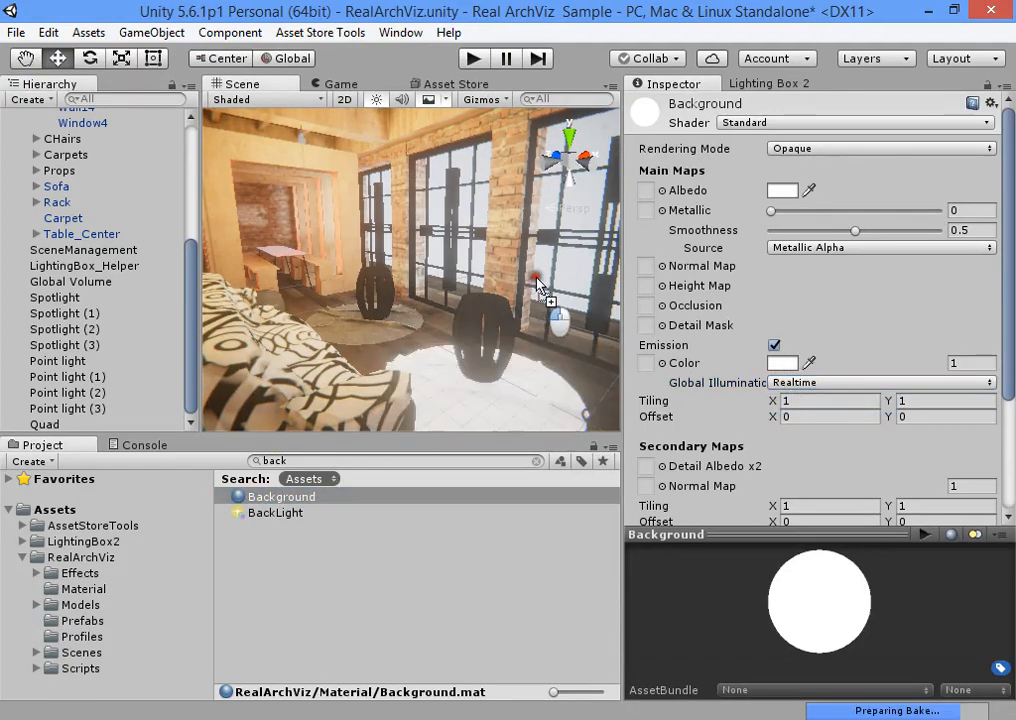
- Apply the Background material to the quad outside the windows and stretch the quad slightly taller
right_drag(442, 244, 508, 326)
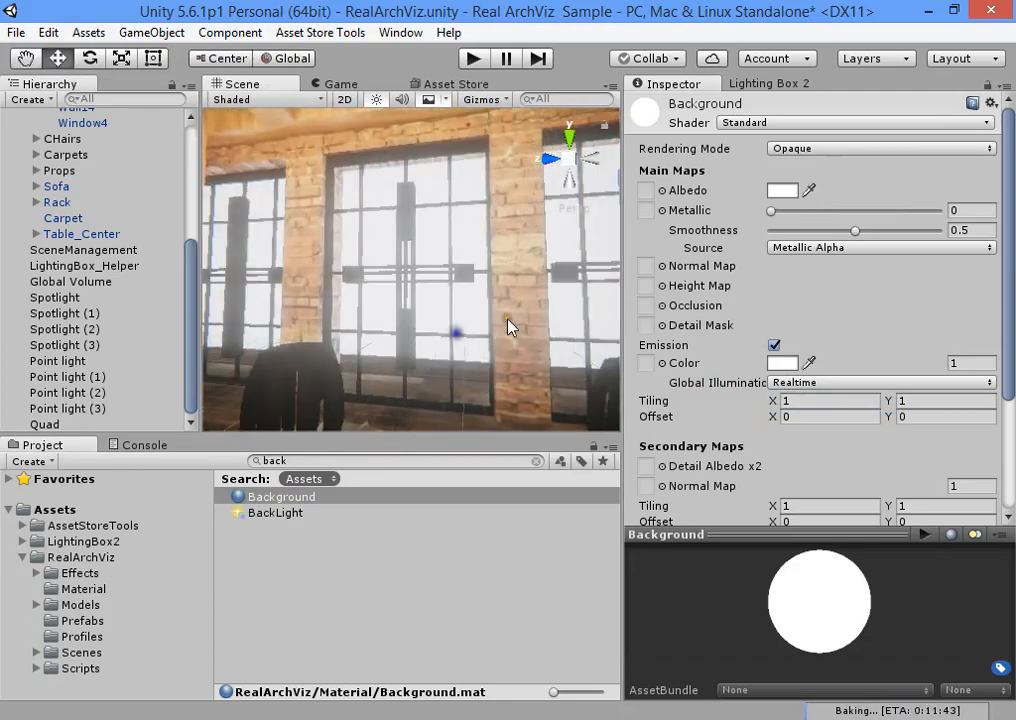
right_drag(458, 316, 404, 294)
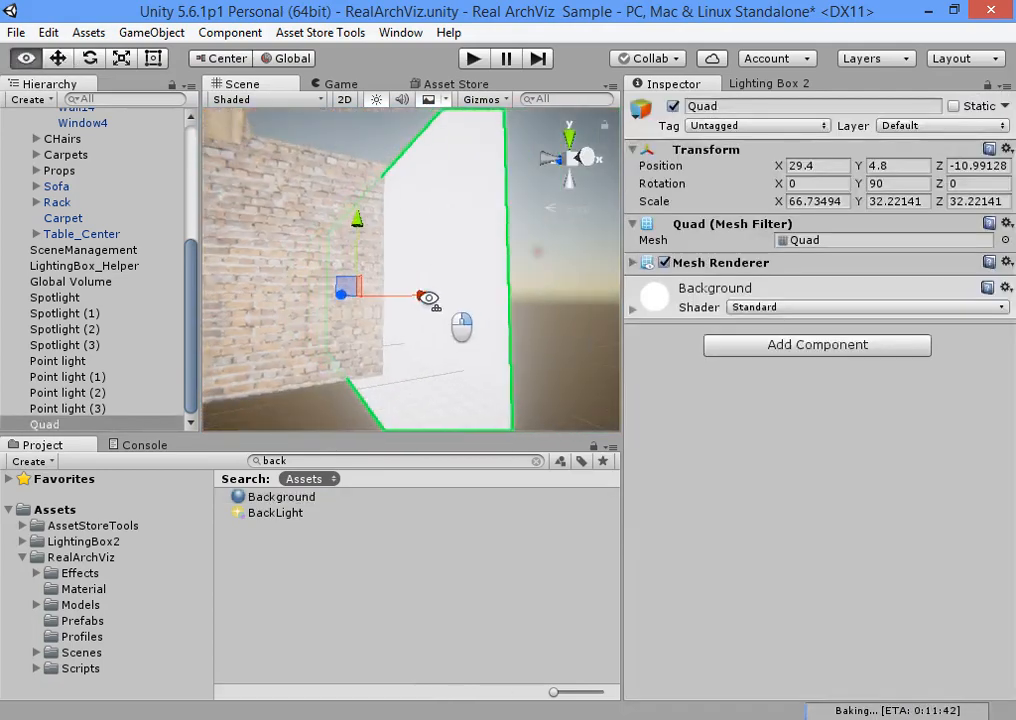
key(r)
drag(373, 222, 374, 207)
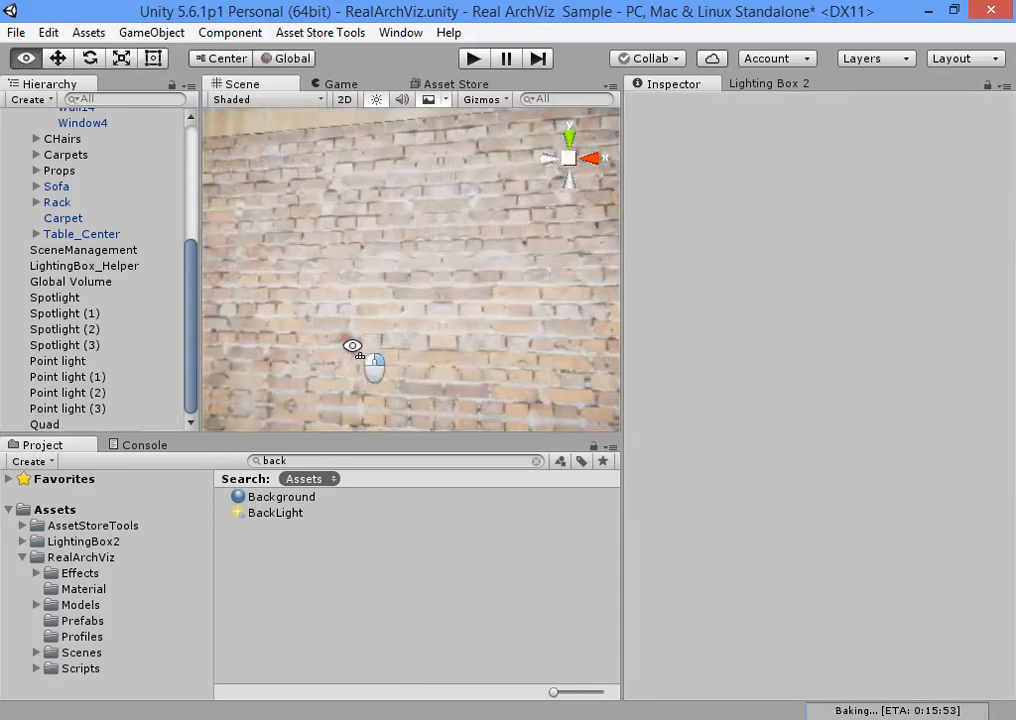
- Change the shader of the storage rack's legs (Rack_Leg material) to Standard
right_drag(352, 345, 782, 421)
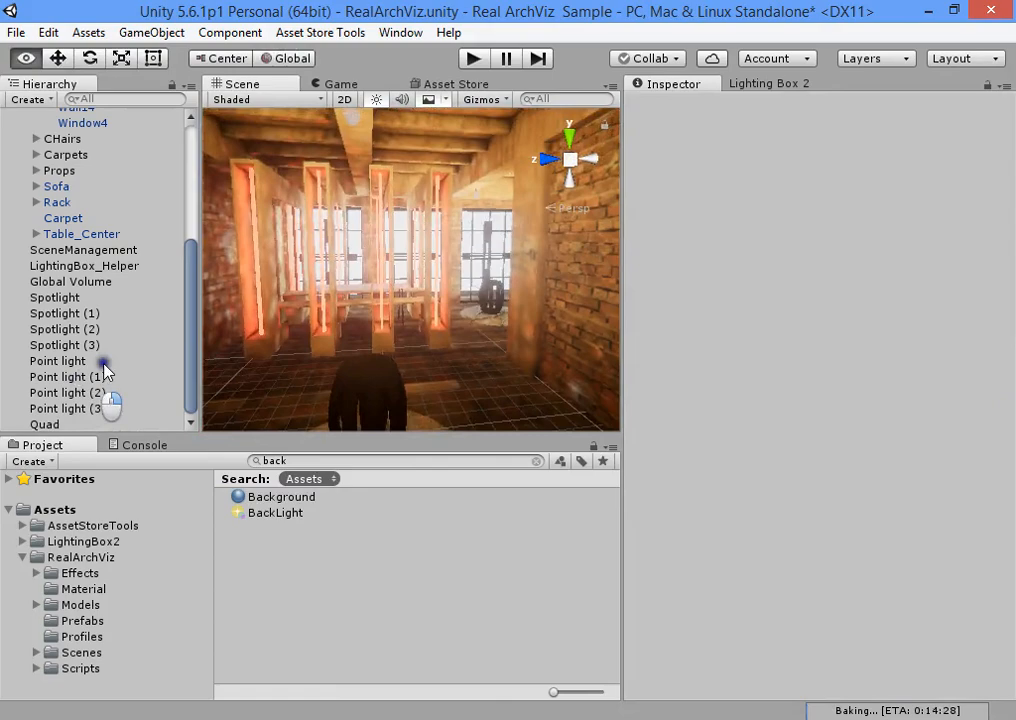
right_drag(300, 382, 397, 290)
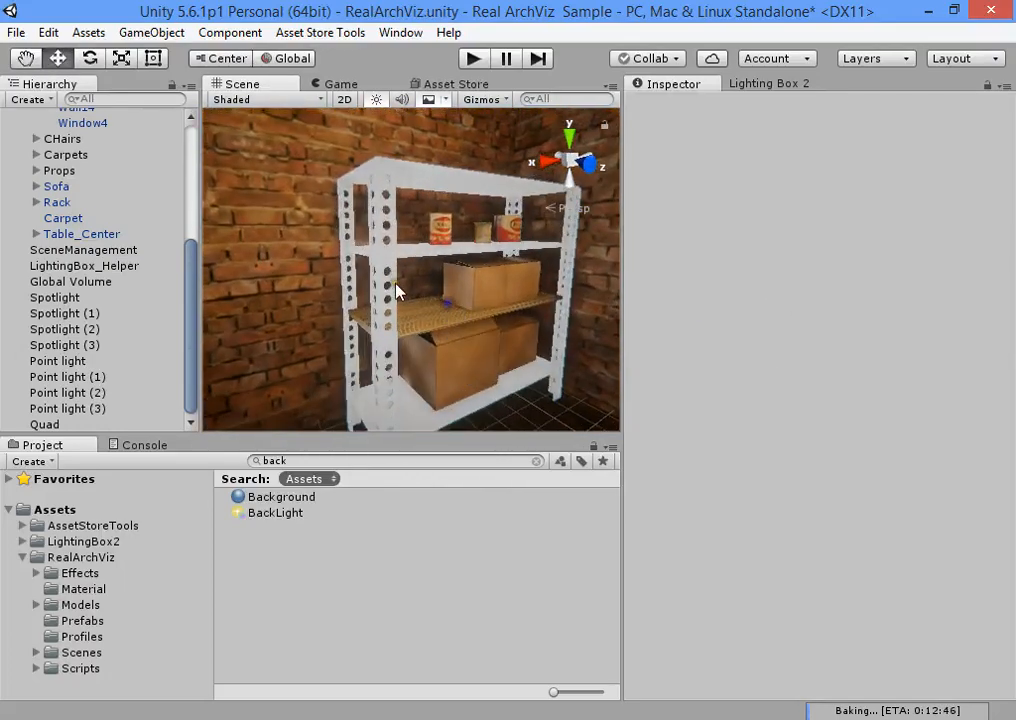
click(388, 253)
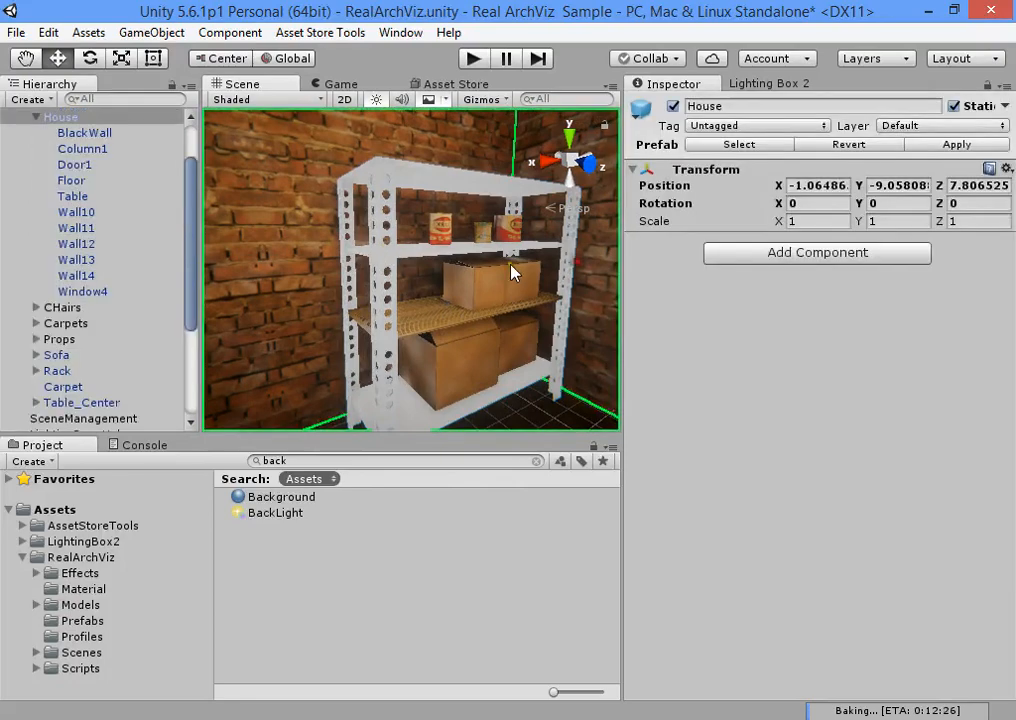
click(391, 262)
click(391, 262)
click(800, 327)
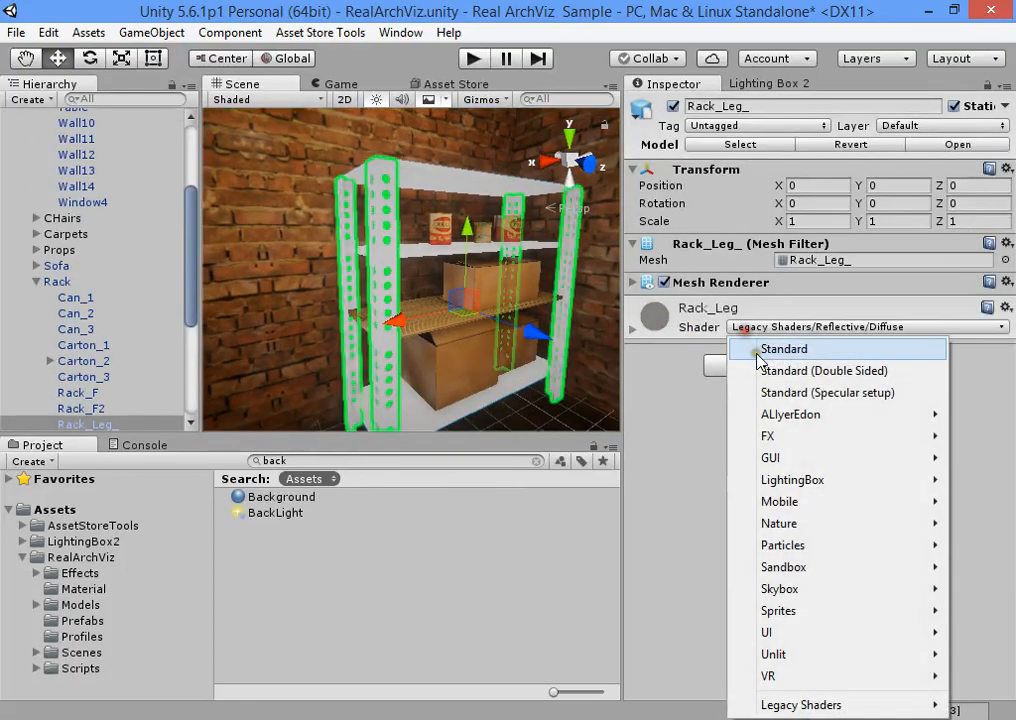
click(745, 348)
- Change the shader of the rack's metal shelves (RackMetal material on Rack_F2) to Standard and clear the selection
click(424, 257)
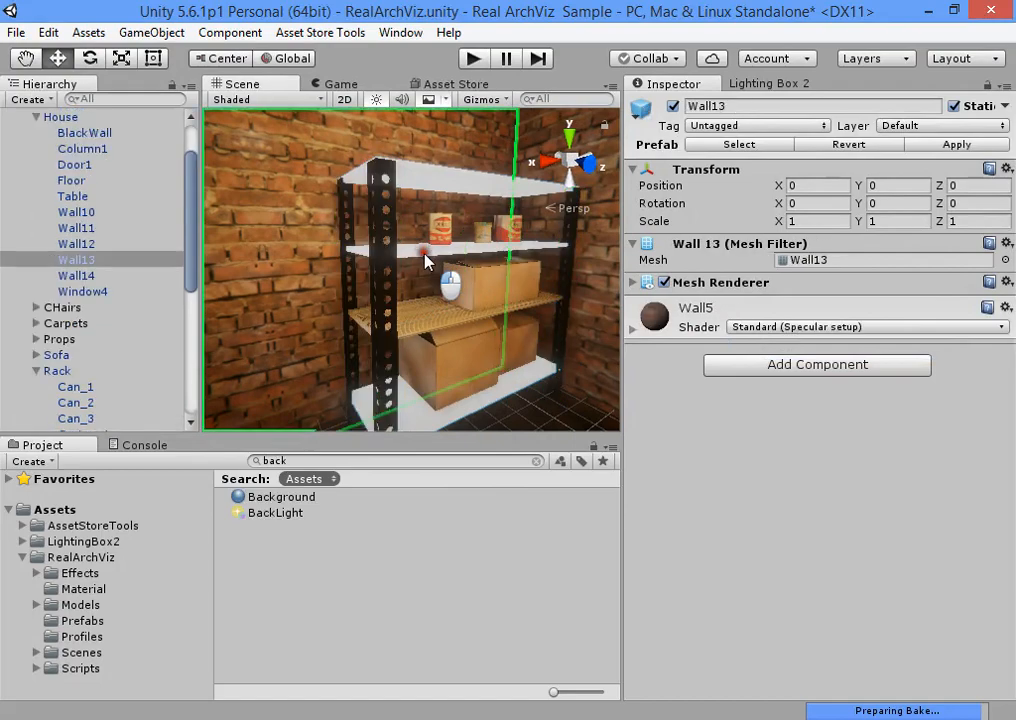
click(424, 257)
click(800, 327)
click(737, 340)
click(738, 328)
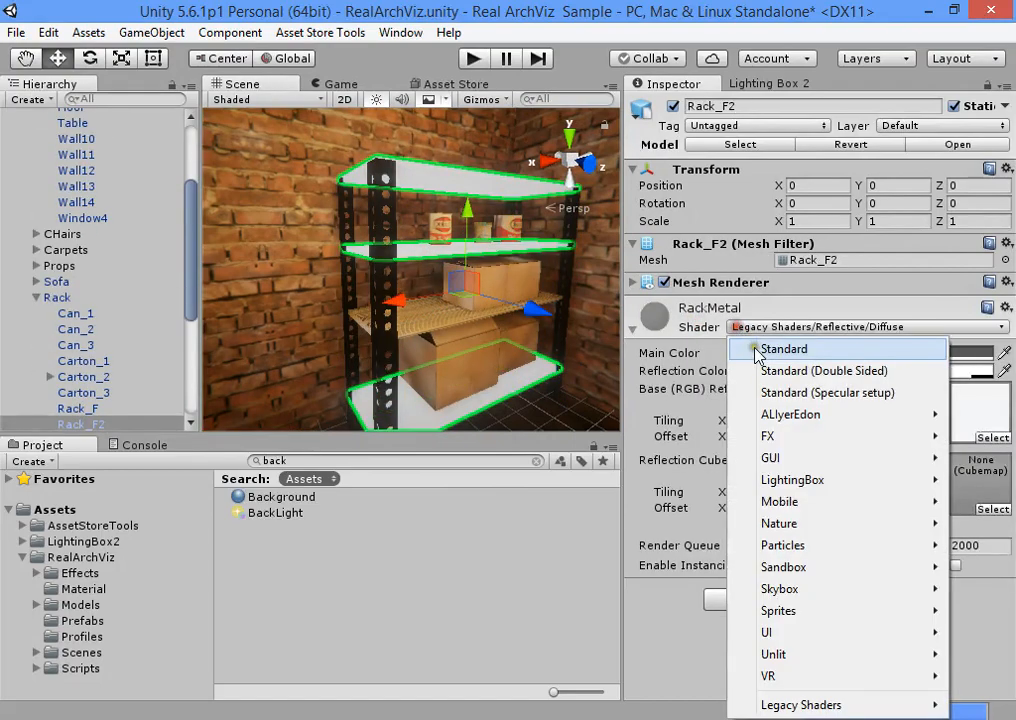
click(757, 350)
click(506, 615)
- Change the shader of the dining table top (Table_Body material on Table_Center) to Standard and clear the selection
right_drag(574, 313, 515, 358)
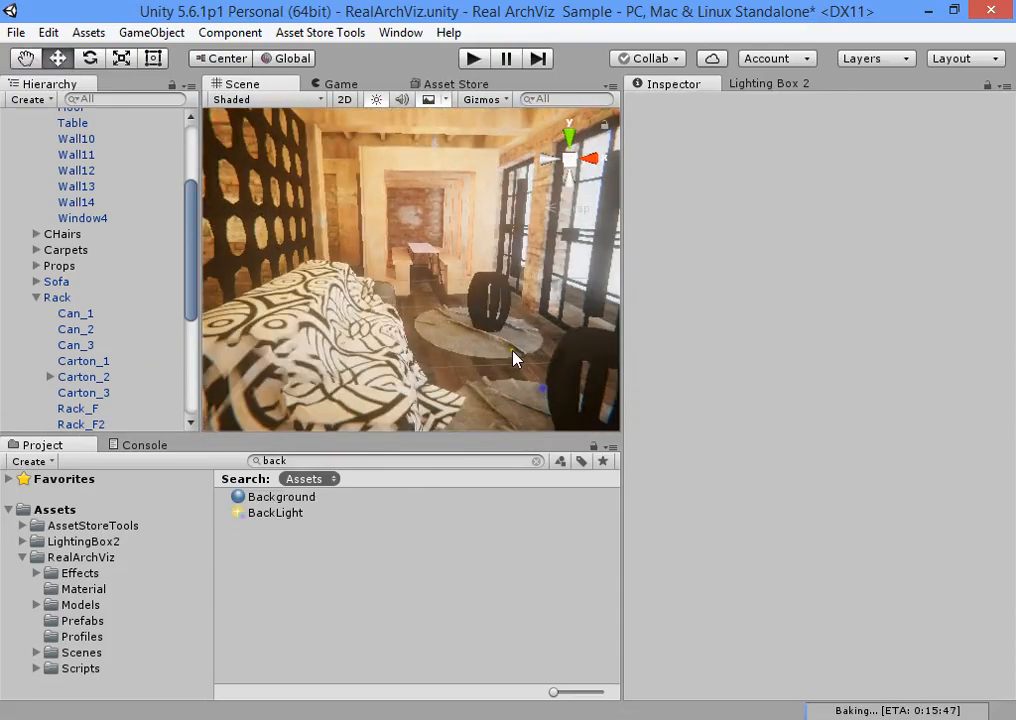
click(471, 288)
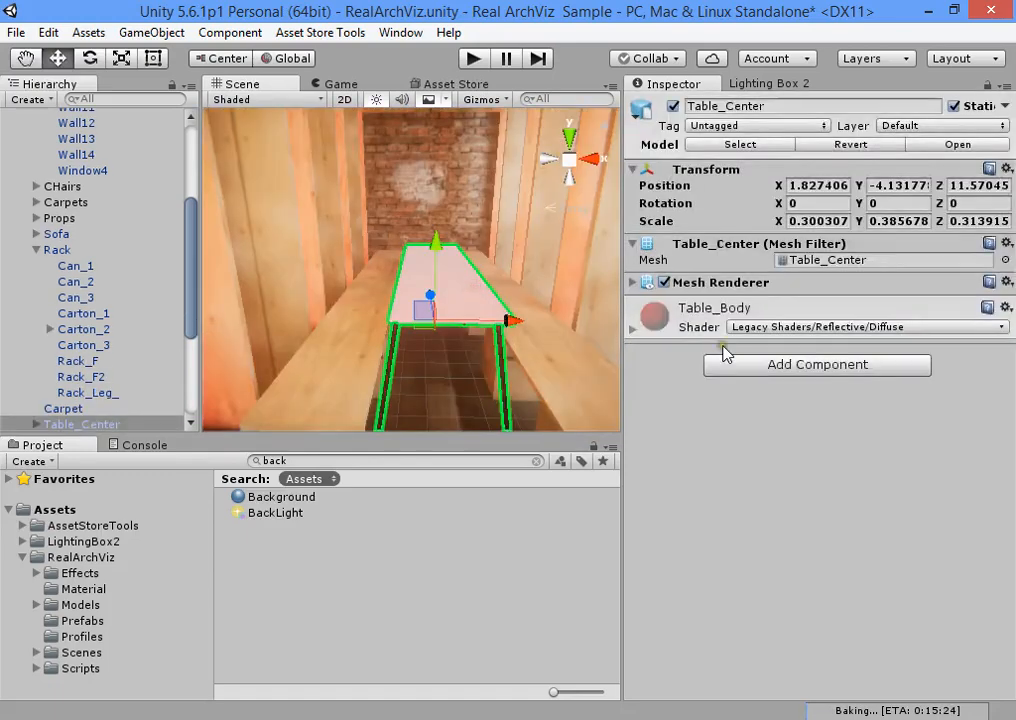
click(678, 307)
click(744, 330)
click(767, 342)
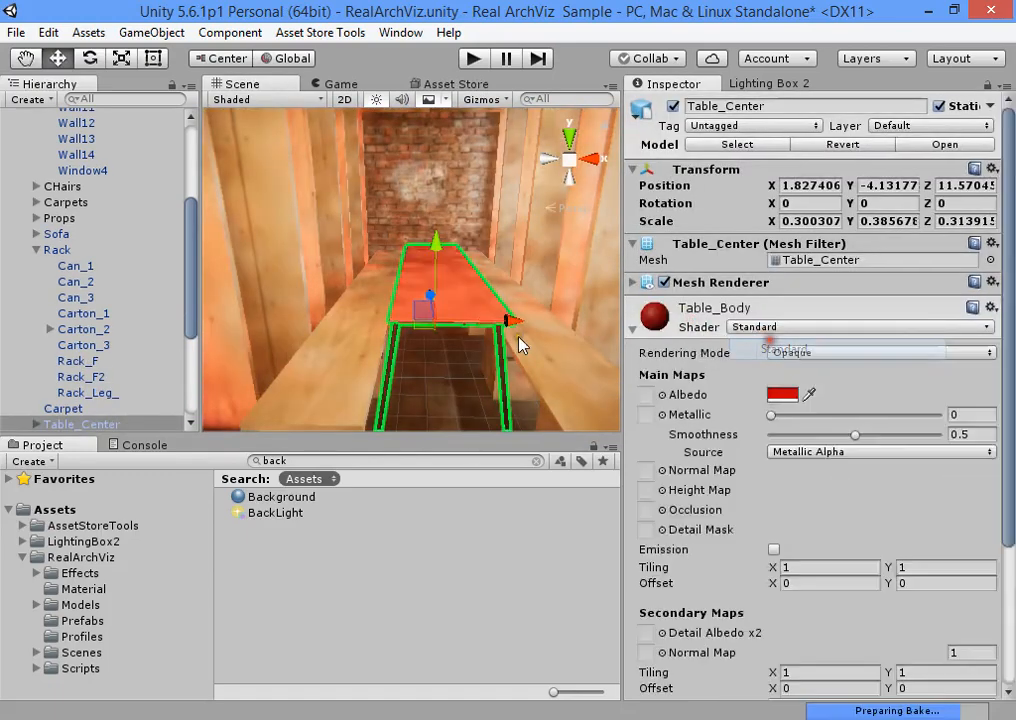
click(484, 357)
- Select the Table object of the house and set its red Light material's emission brightness to 3
key(s)
right_drag(484, 350, 477, 291)
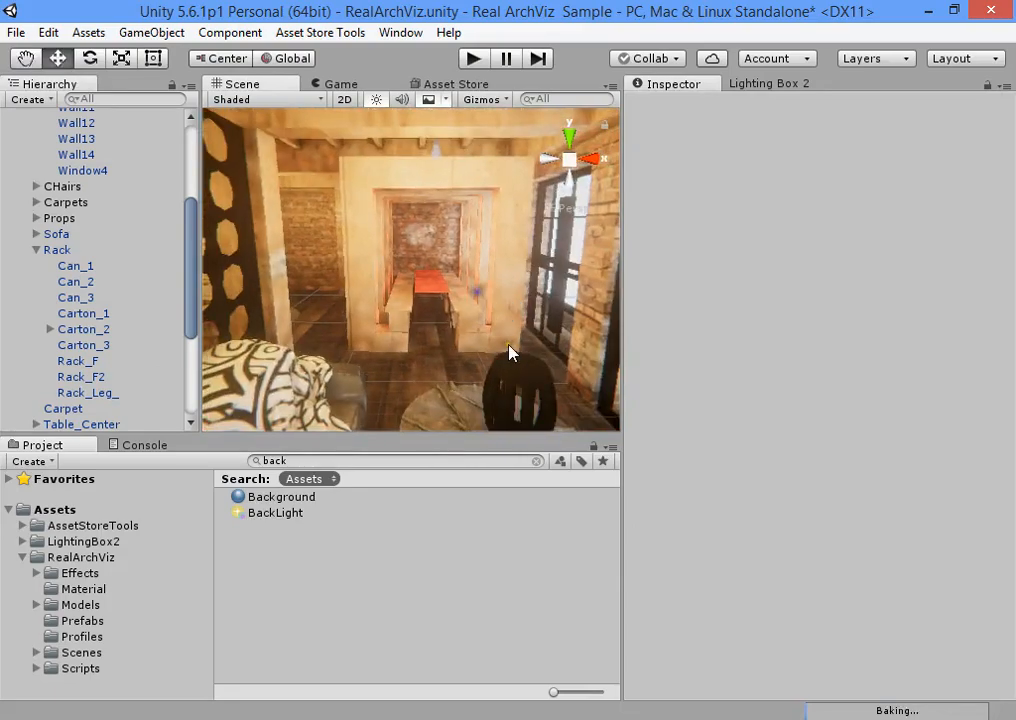
key(w)
right_drag(509, 347, 579, 384)
key(s)
scroll(472, 369, up, 3)
click(385, 360)
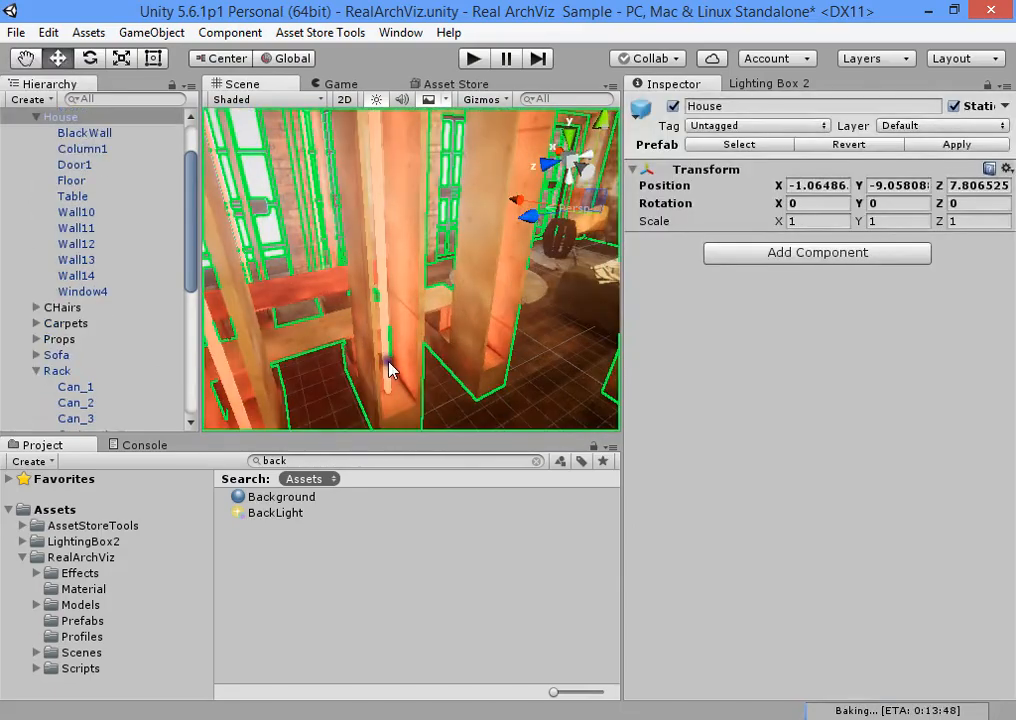
click(385, 360)
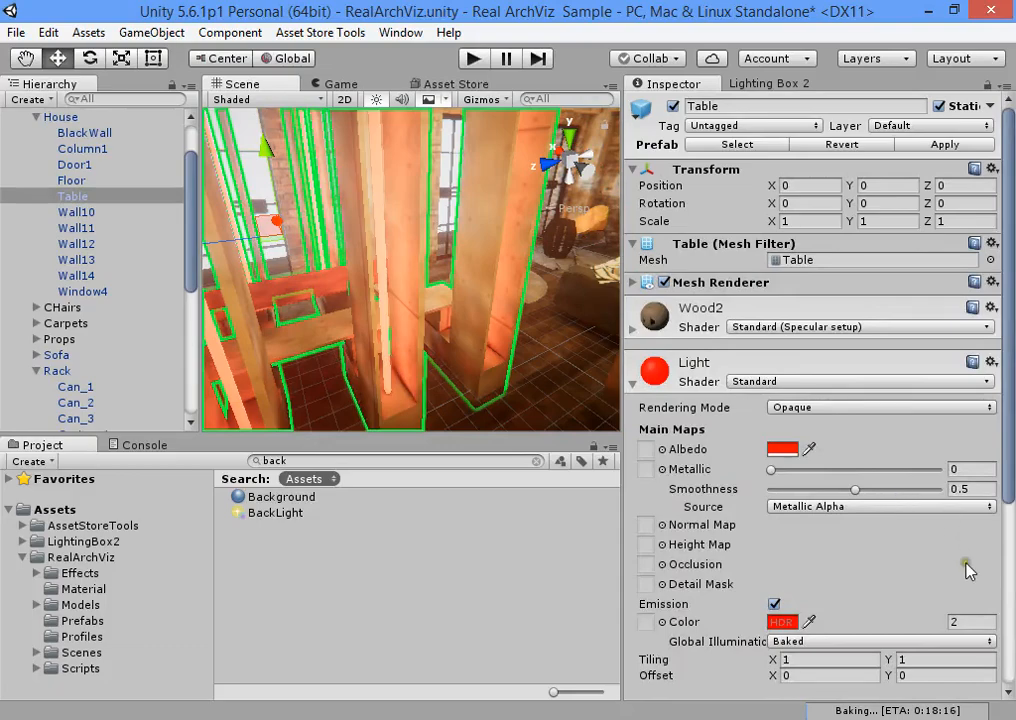
drag(968, 622, 932, 624)
text(3)
click(488, 619)
- Select the brick wall Wall13 and open the import settings of its Wall5 material's albedo texture, Wall5_Base_Color
right_drag(450, 345, 395, 255)
key(s)
click(395, 255)
click(395, 260)
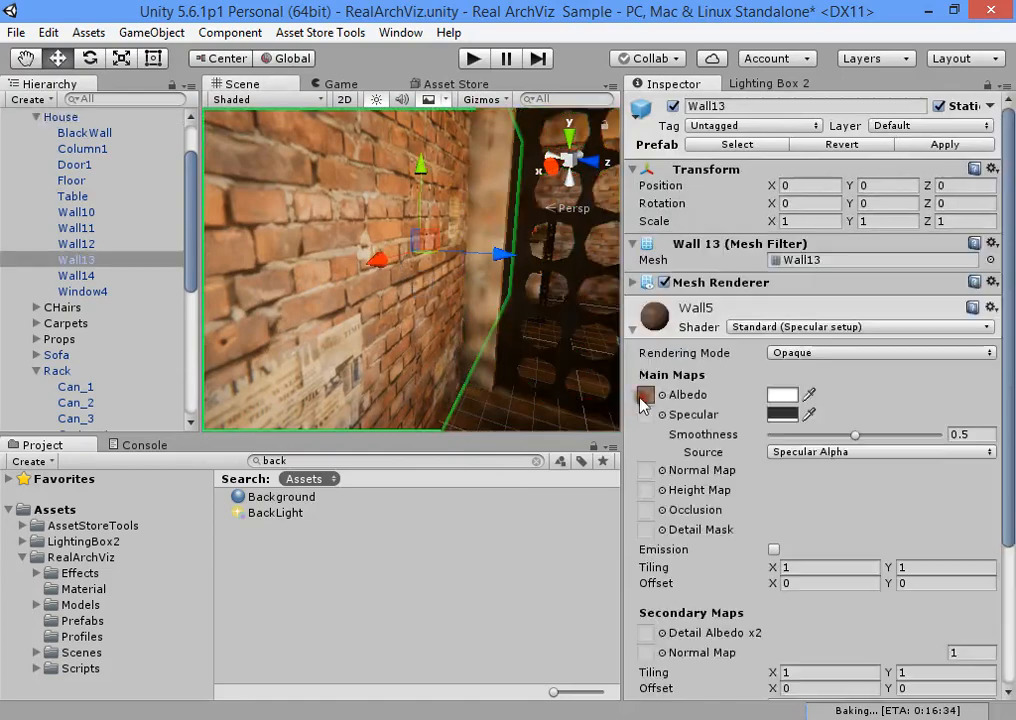
click(645, 395)
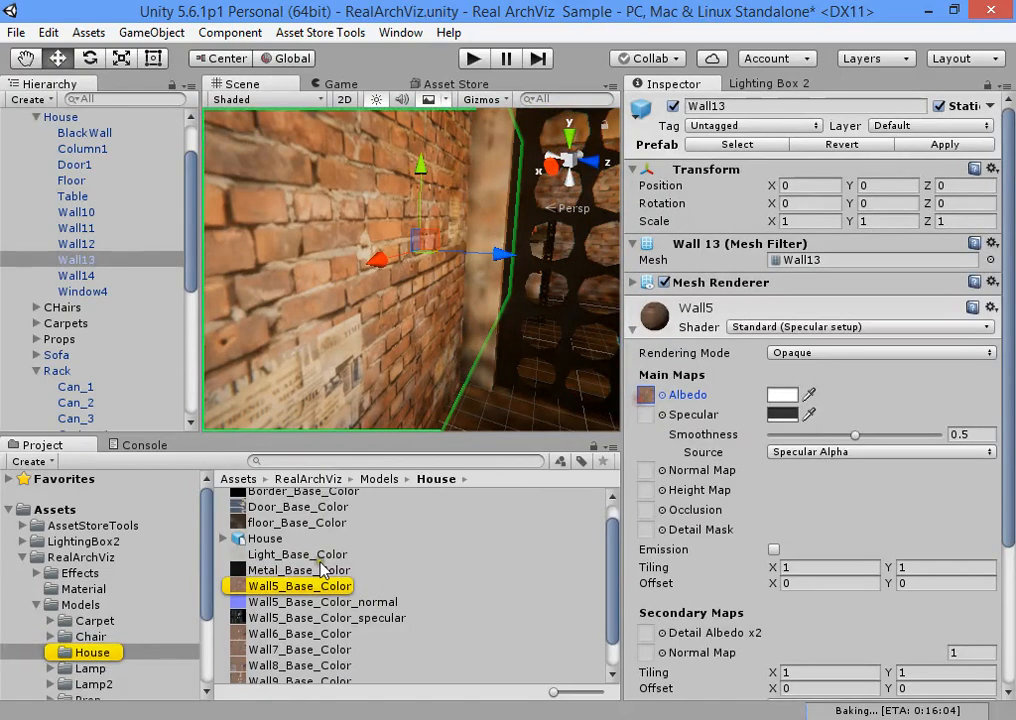
click(320, 586)
- Set the Wall5_Base_Color texture's max size to 4096 and compression to None, and apply the import settings
click(823, 481)
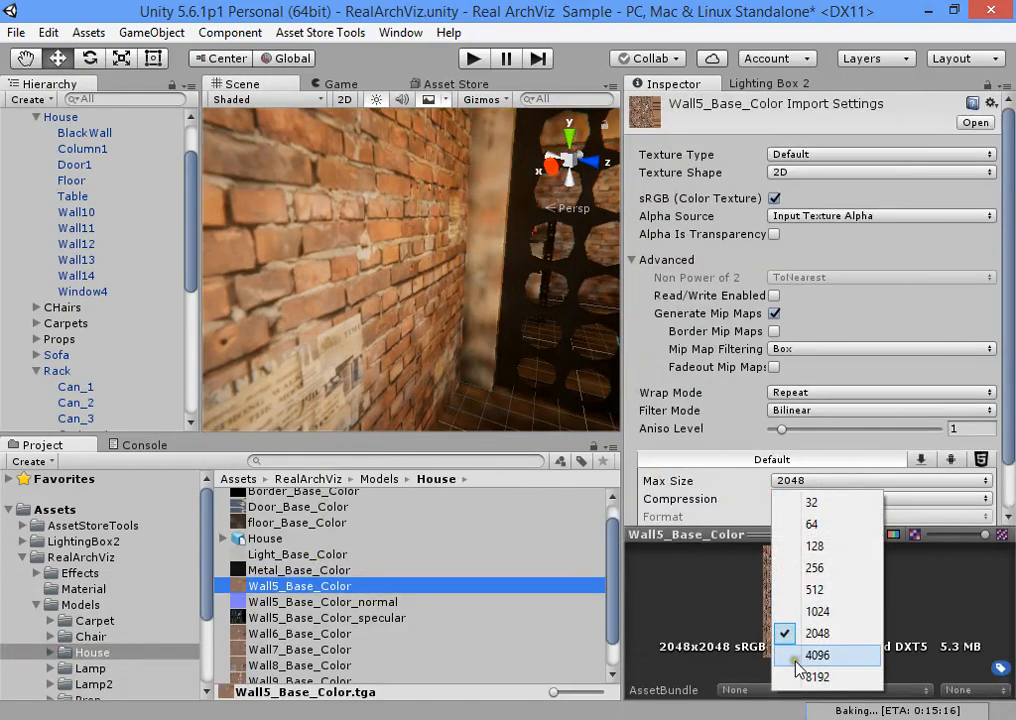
click(815, 655)
click(818, 445)
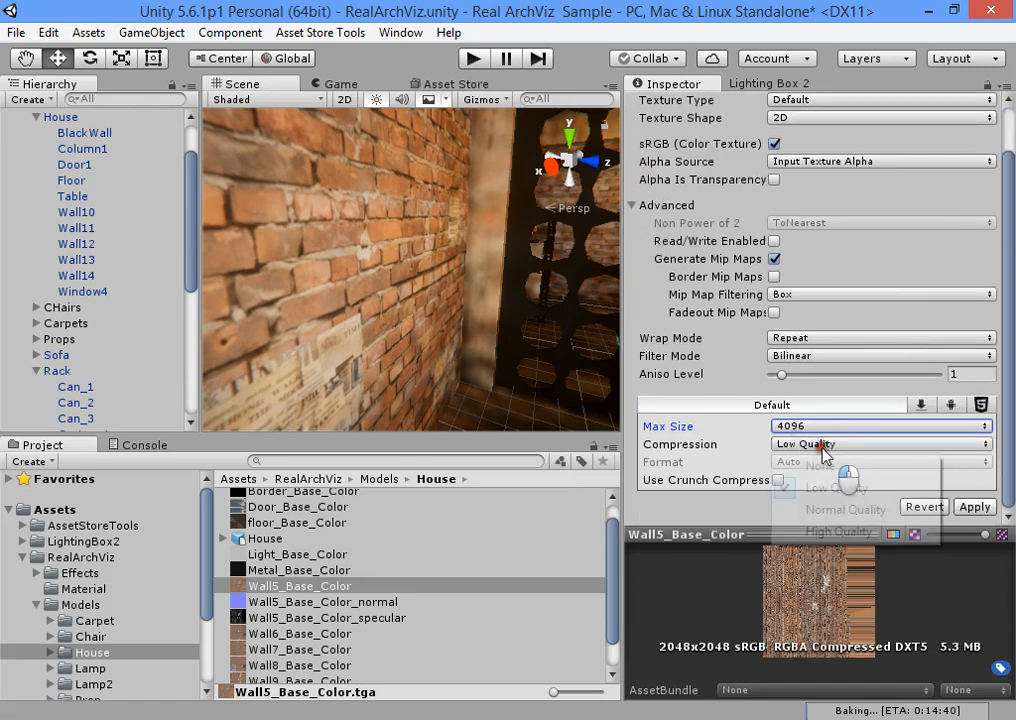
click(819, 464)
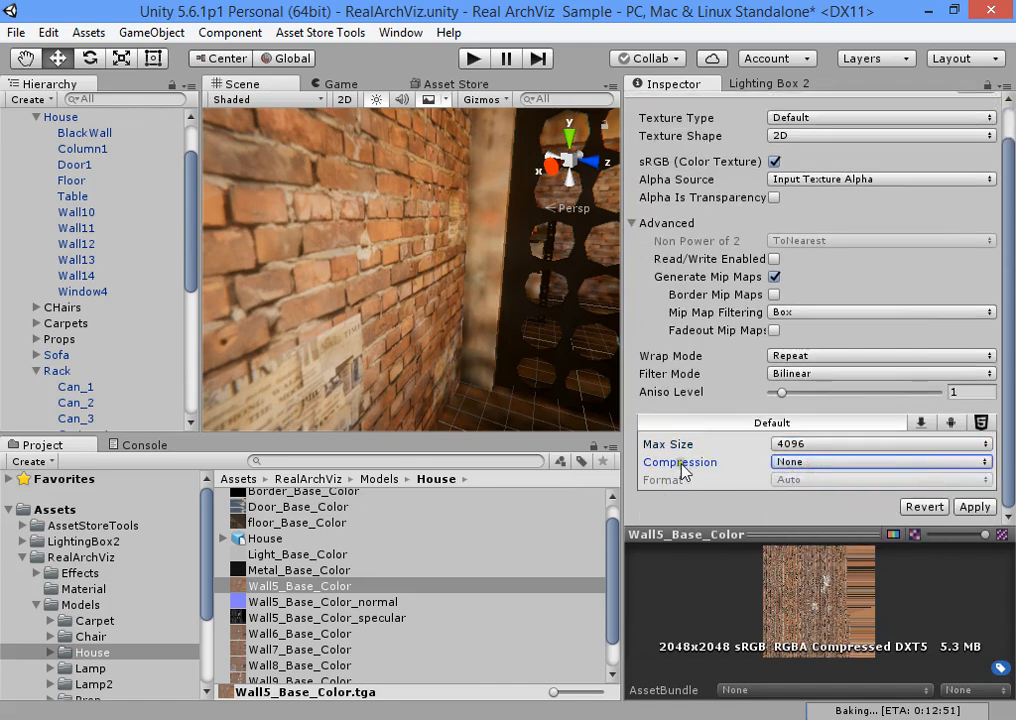
click(623, 506)
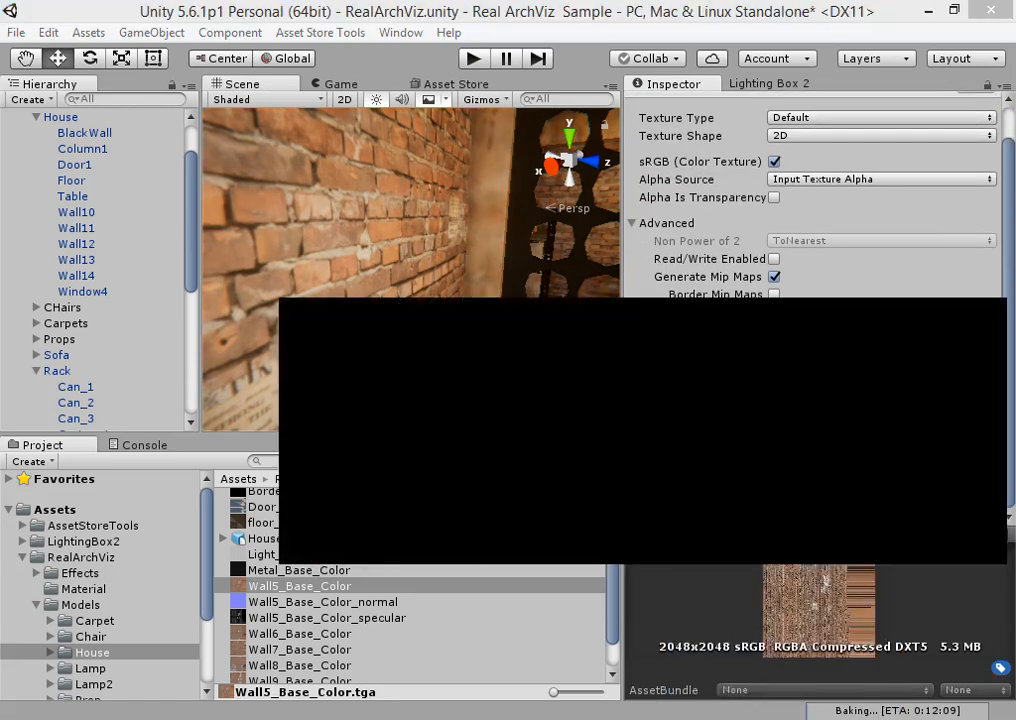